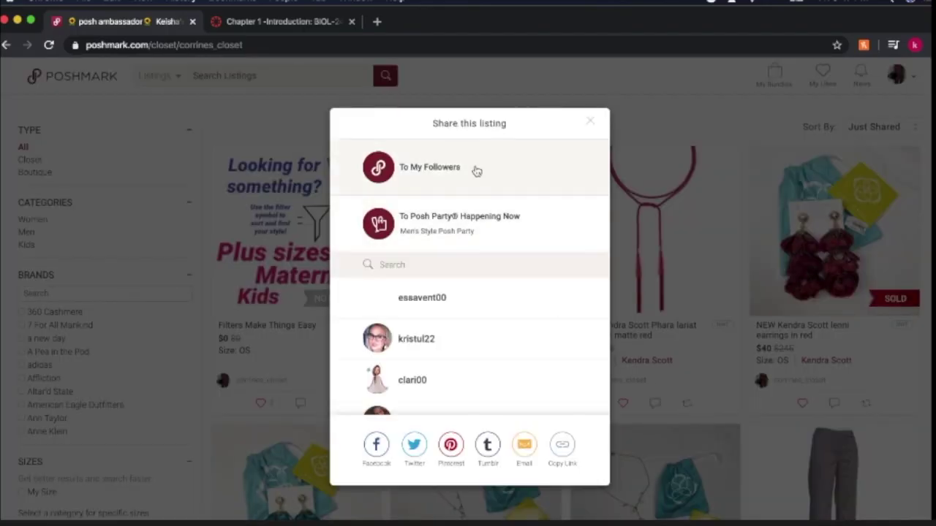
Share two Poshmark closet listings to your followers.
click(476, 172)
click(333, 403)
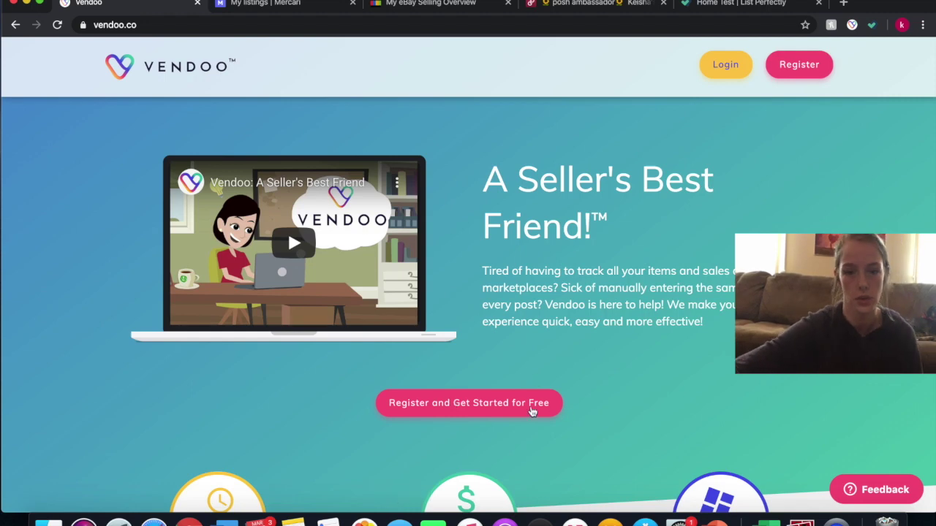
Log in to Vendoo, review the four Poshmark-listed inventory items, and begin a new item.
click(722, 66)
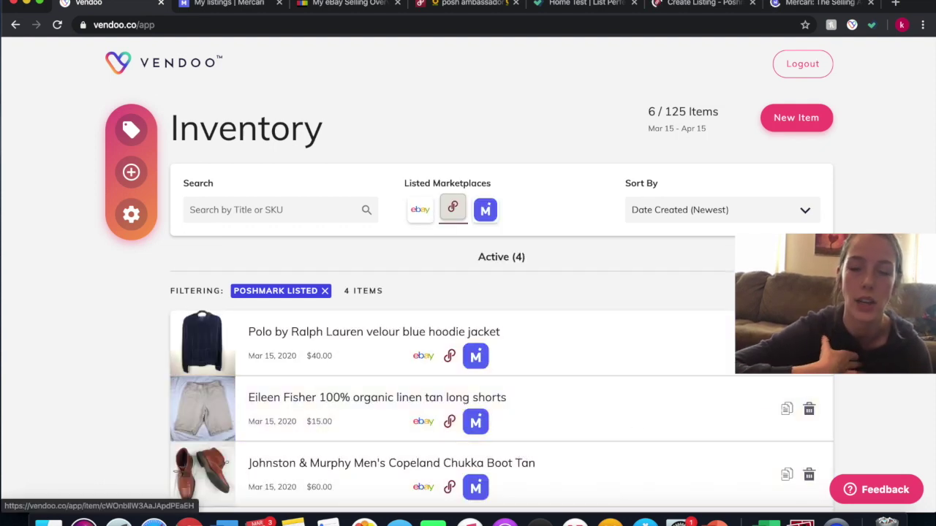
scroll(710, 378, down, 2)
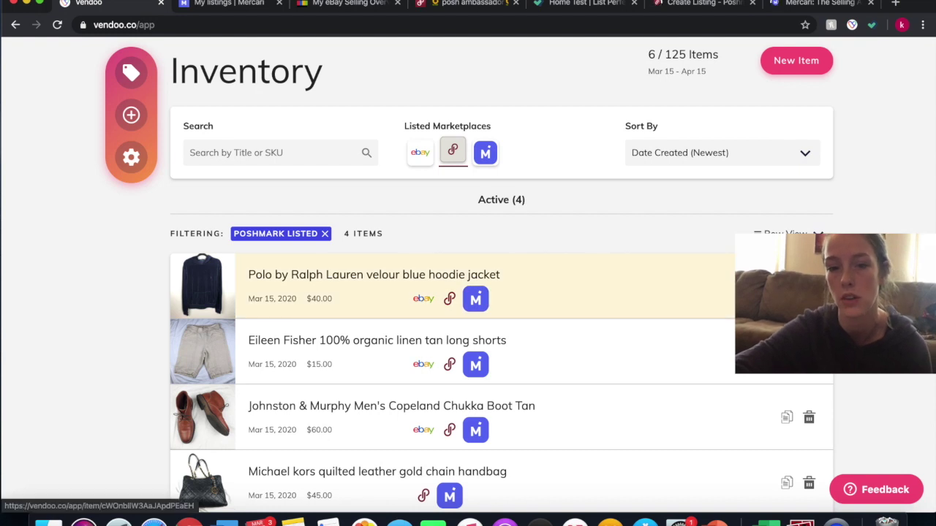
scroll(628, 292, up, 1)
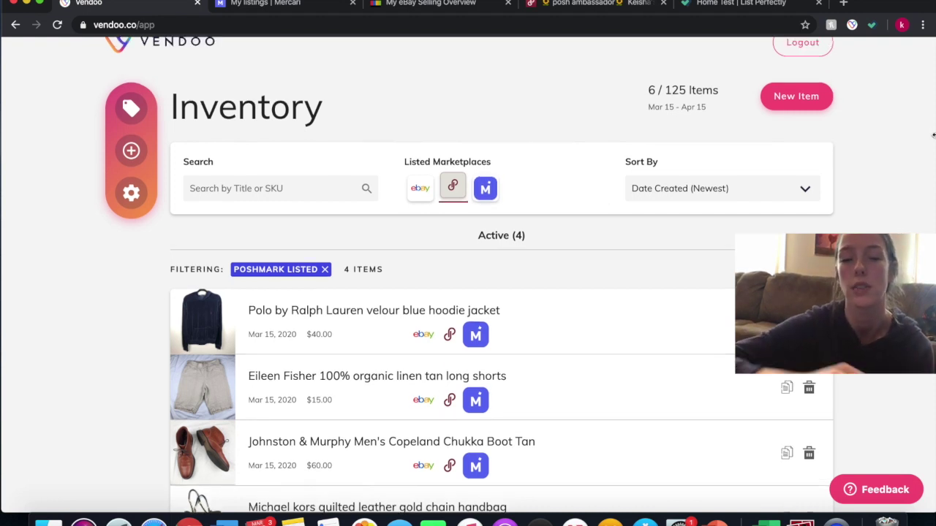
scroll(658, 176, up, 1)
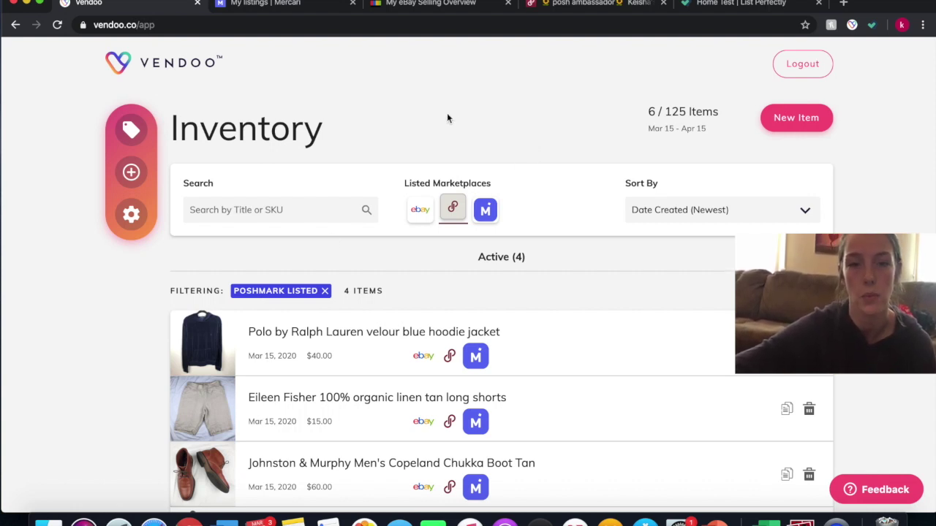
click(813, 126)
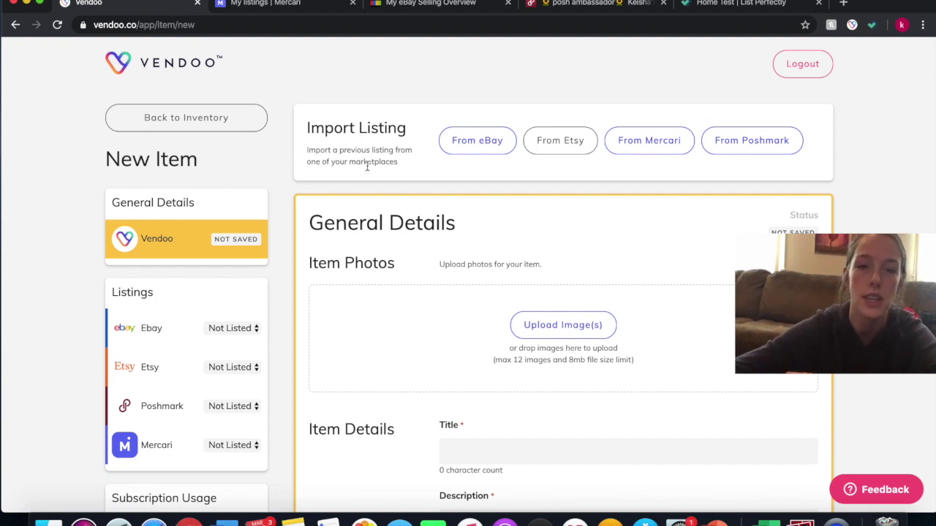
Look over the blank New Item form and start importing a listing from Poshmark.
scroll(848, 219, down, 1)
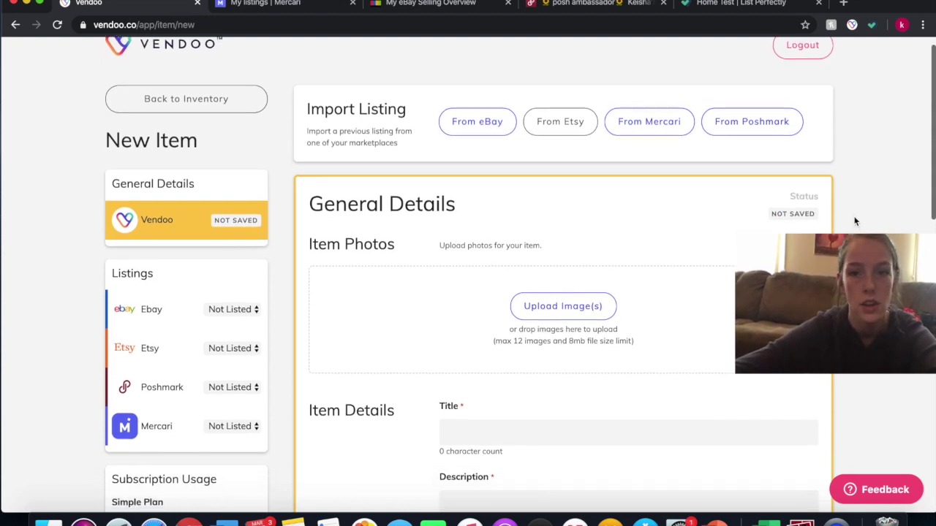
scroll(855, 219, down, 1)
scroll(856, 219, down, 2)
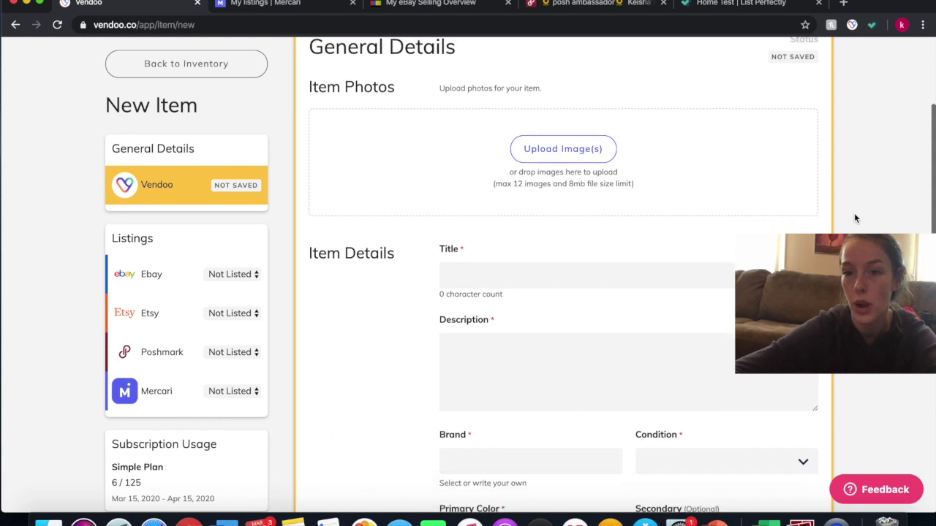
scroll(855, 219, down, 3)
scroll(854, 212, up, 5)
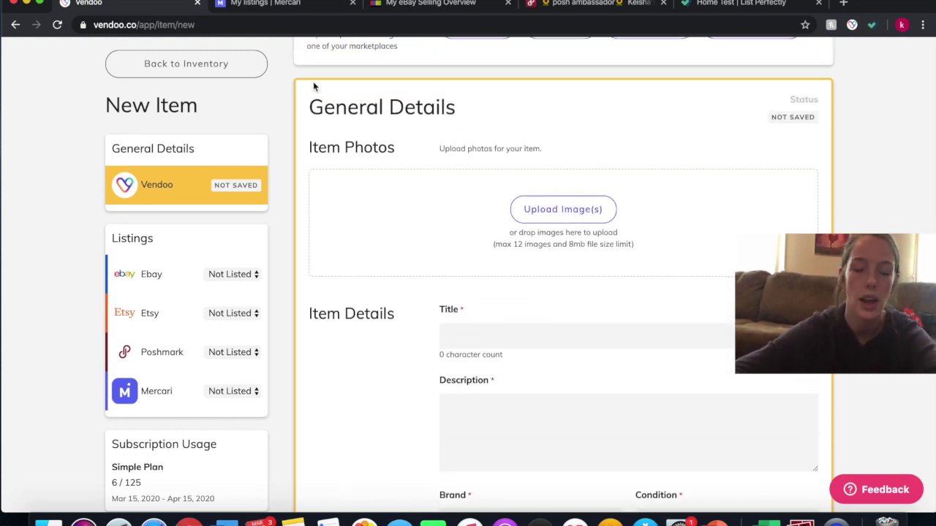
scroll(313, 81, up, 3)
scroll(309, 207, down, 1)
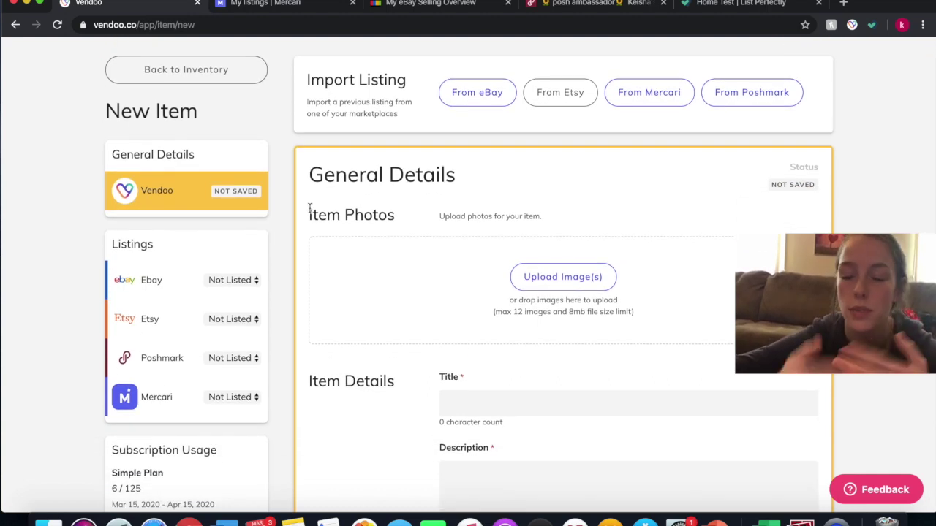
scroll(904, 156, up, 1)
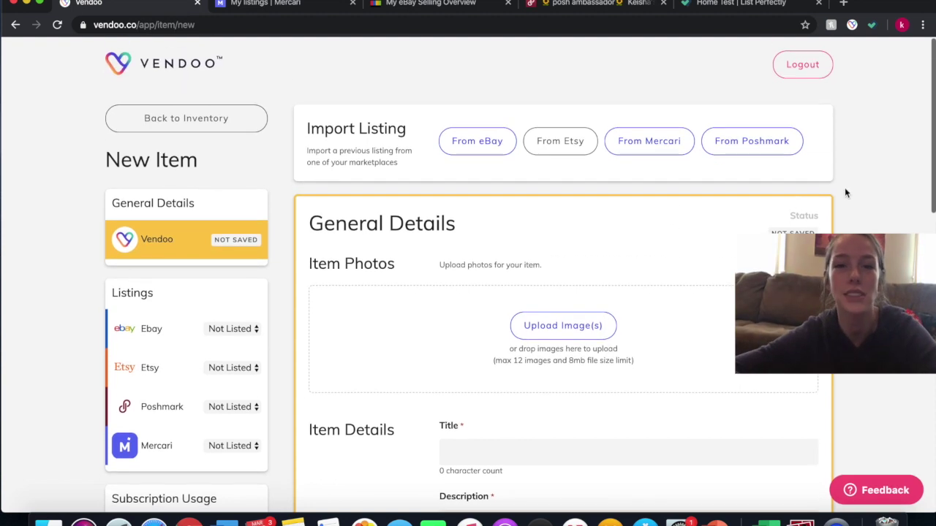
click(736, 138)
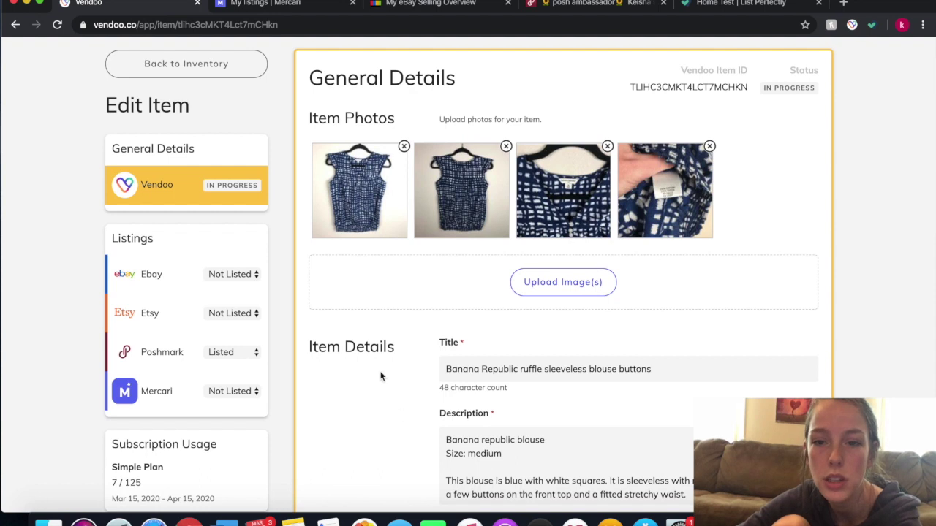
Review the imported Banana Republic ruffle blouse's photos and description.
scroll(384, 365, down, 3)
Set the blouse's condition to Pre-Owned.
scroll(611, 325, down, 3)
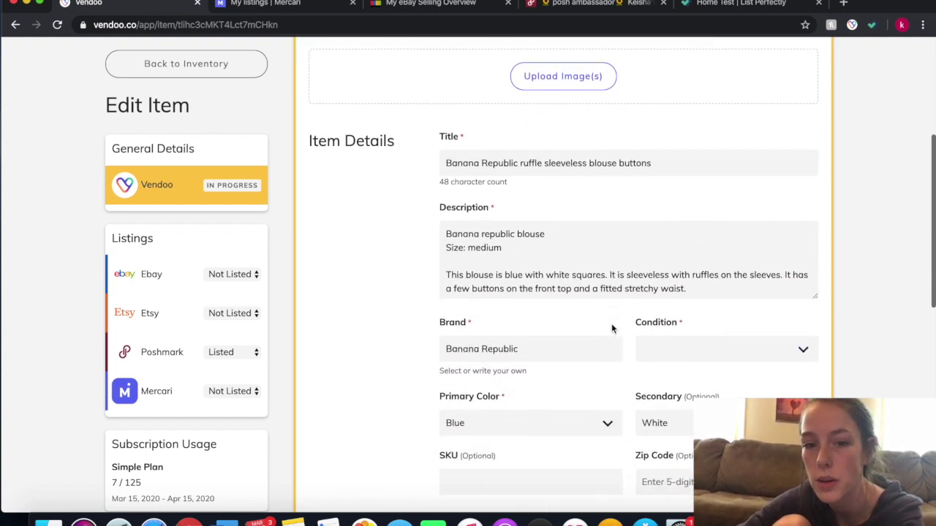
scroll(356, 364, down, 2)
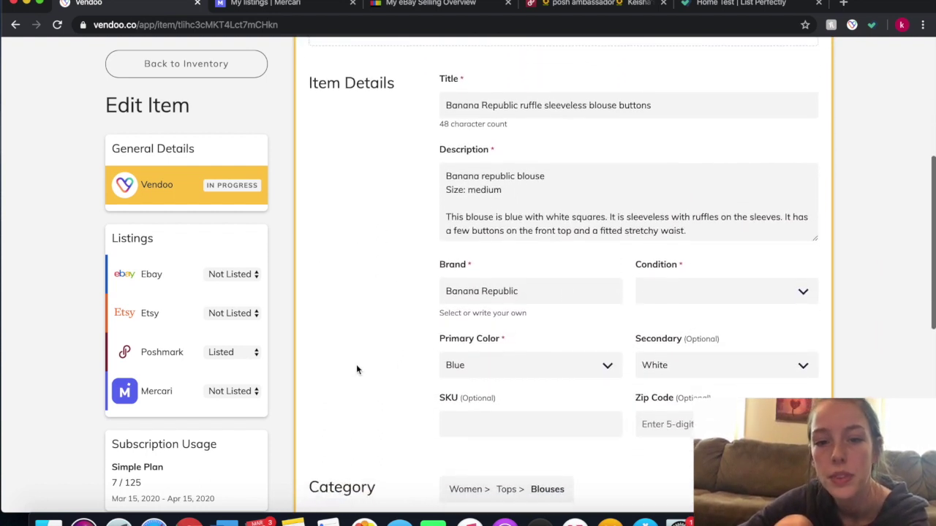
click(763, 292)
click(678, 373)
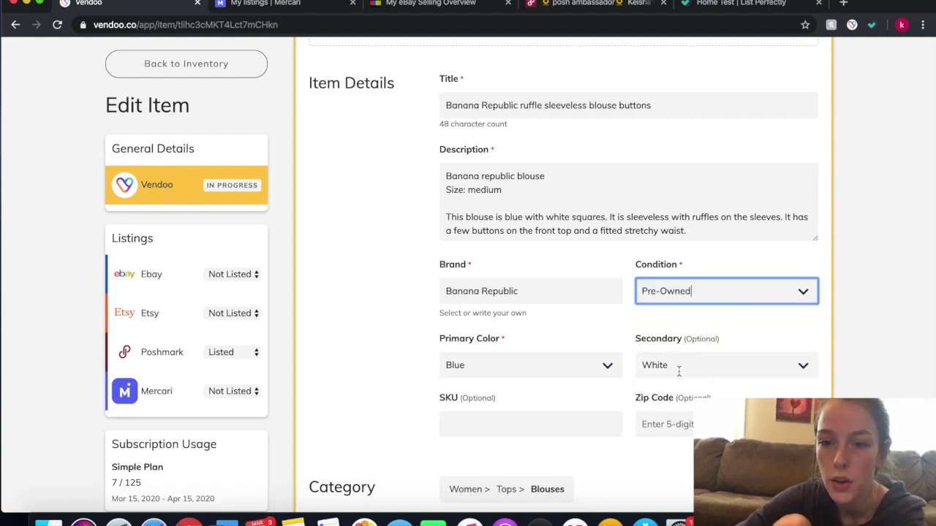
Enter a package weight of 0 lb 8 oz and save the general details.
scroll(380, 399, down, 1)
scroll(450, 389, down, 1)
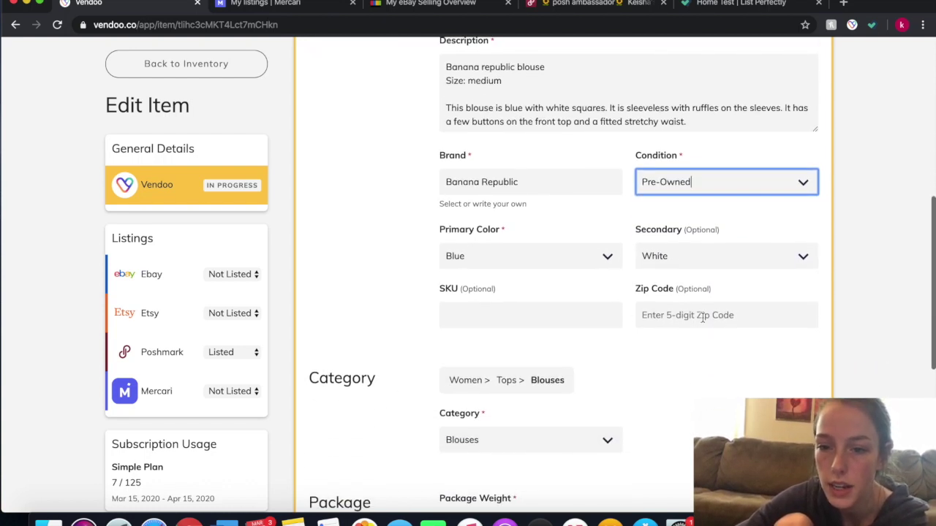
scroll(637, 380, down, 3)
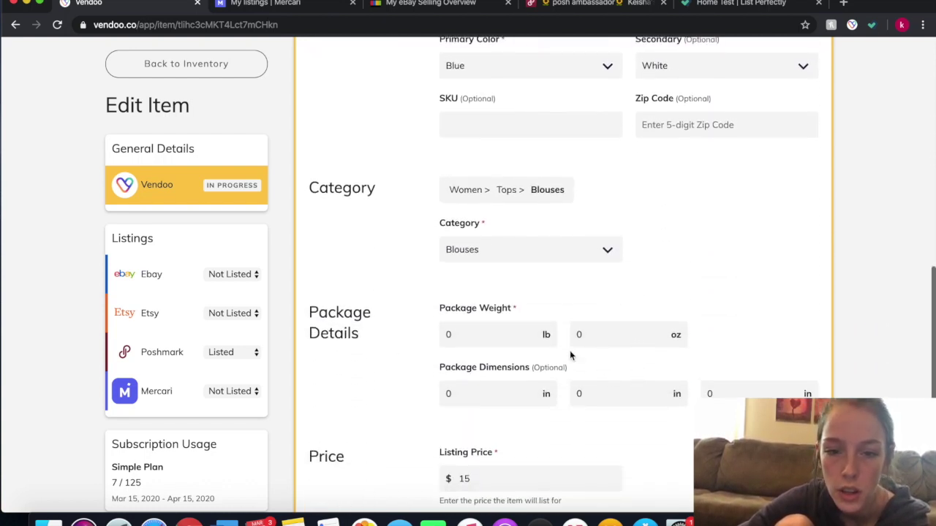
scroll(758, 236, down, 2)
click(502, 224)
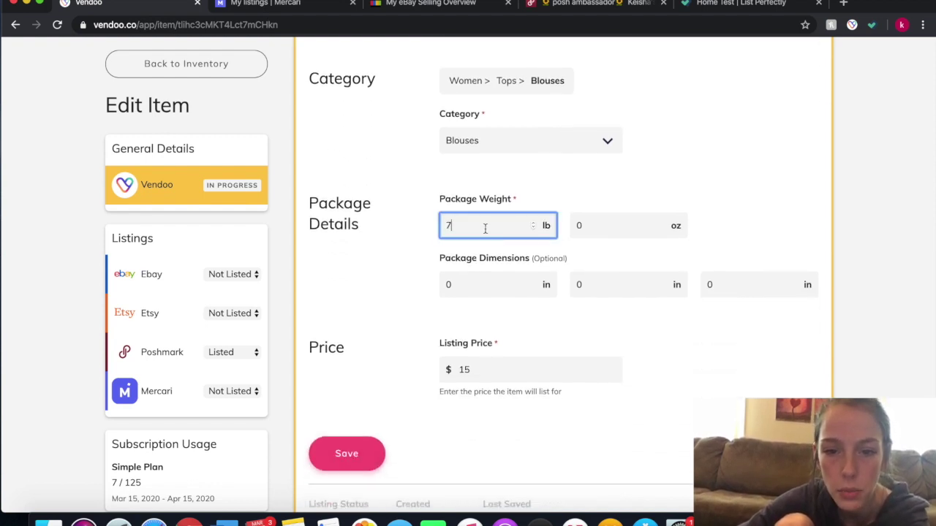
click(587, 230)
text(9)
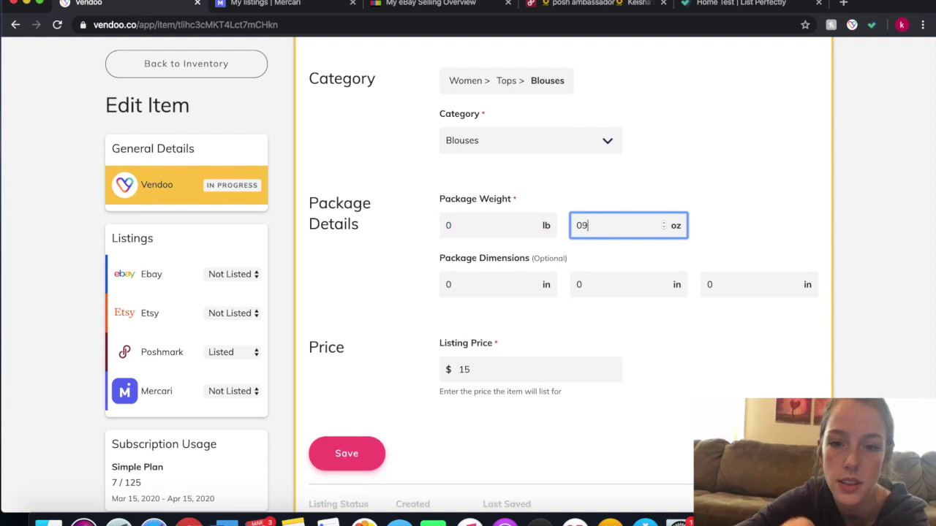
key(BackSpace)
text(8)
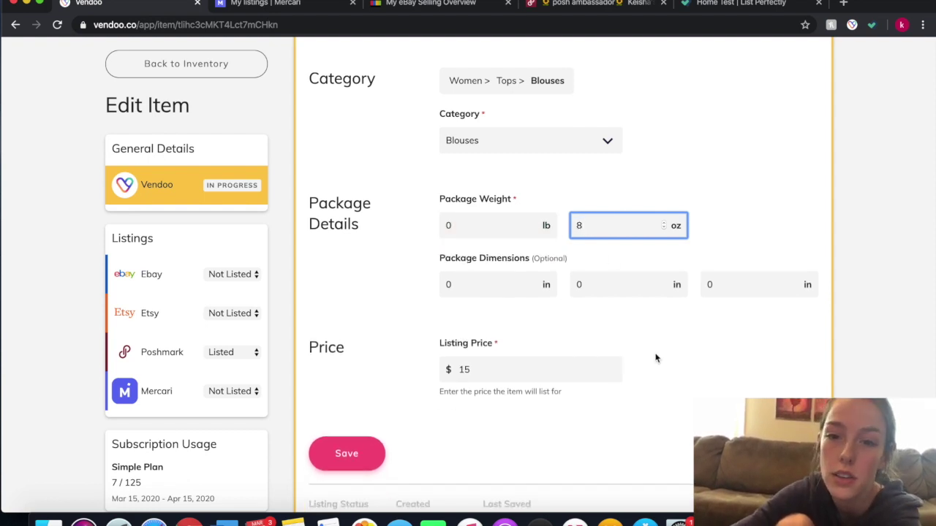
click(655, 358)
scroll(671, 375, down, 1)
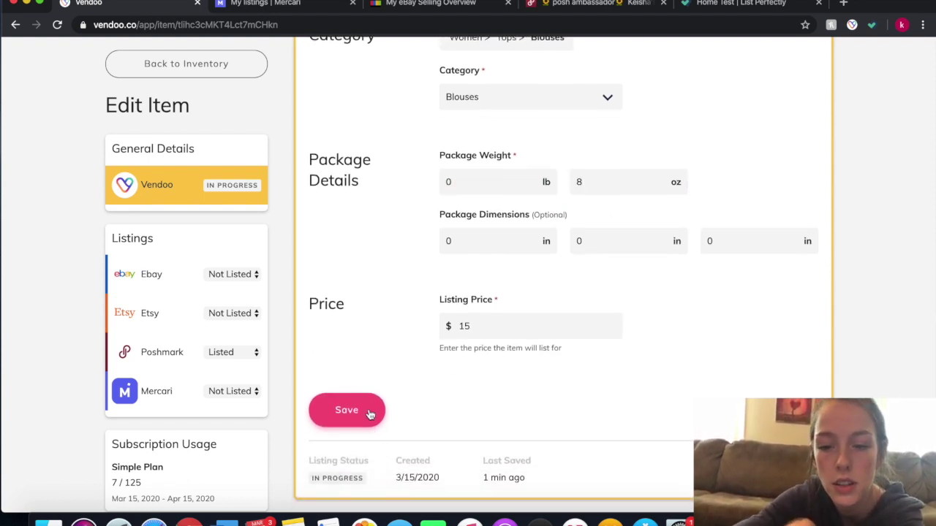
click(370, 413)
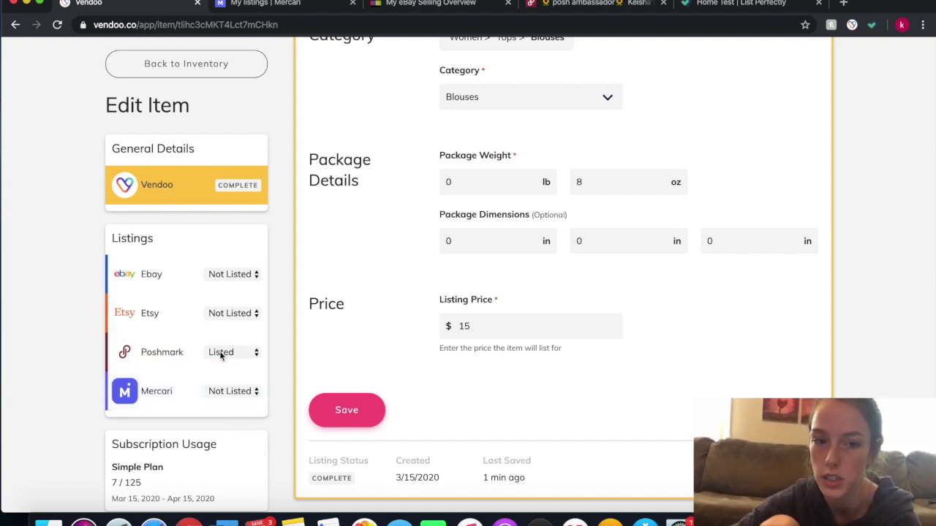
Open the blouse's Mercari listing form and look it over.
click(165, 397)
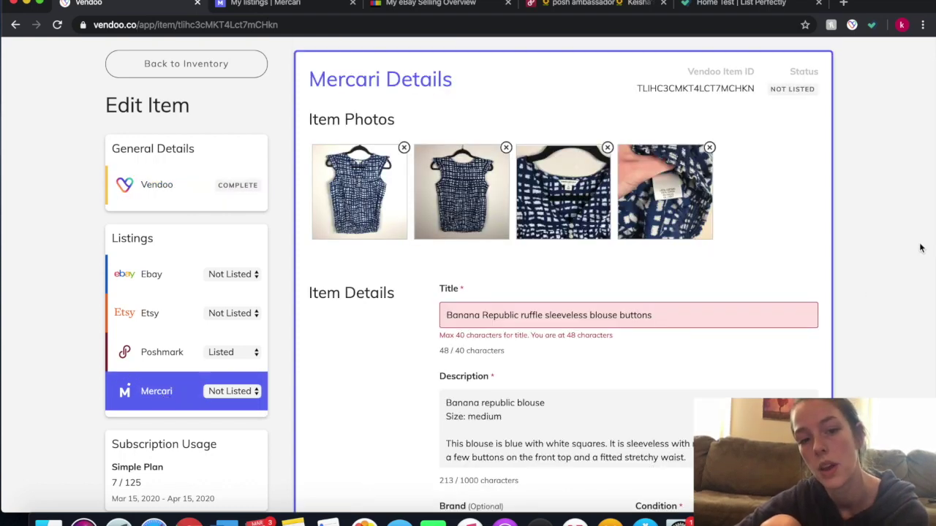
scroll(830, 296, down, 5)
scroll(835, 275, down, 3)
scroll(844, 255, down, 2)
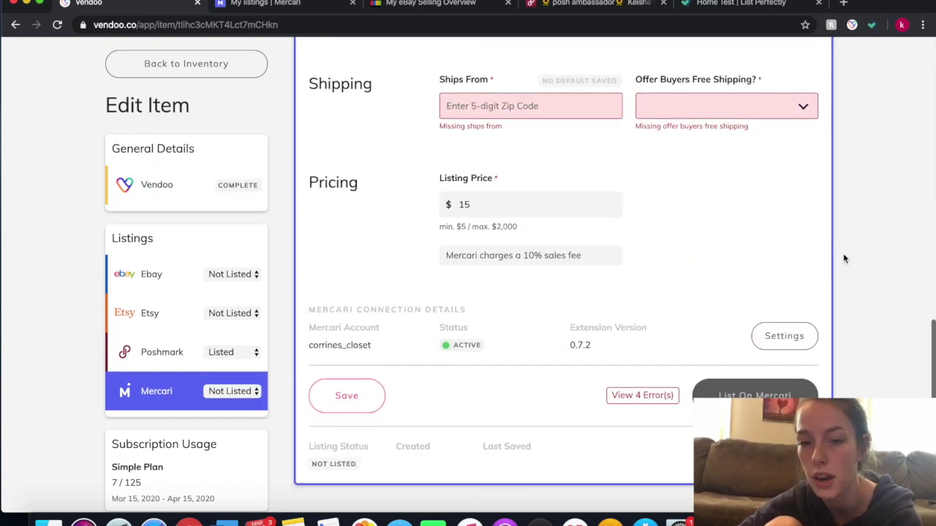
scroll(850, 234, up, 5)
scroll(850, 234, up, 4)
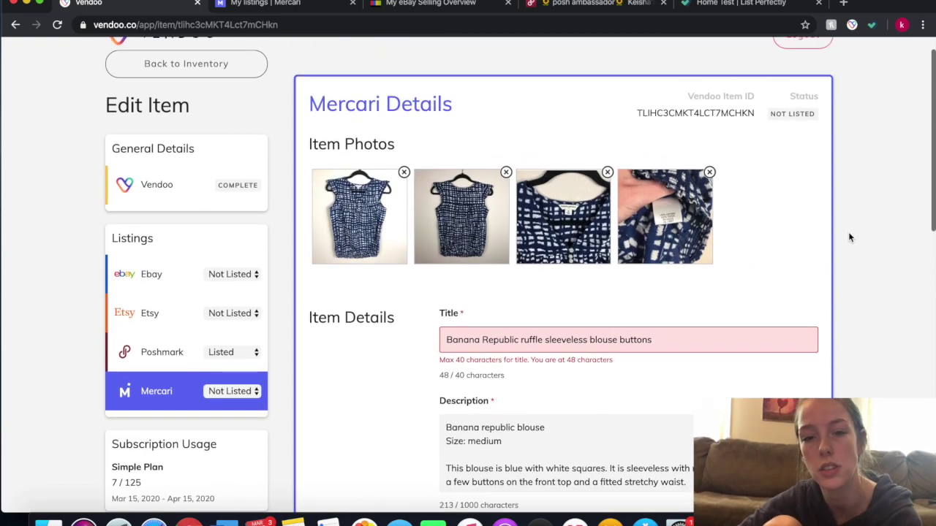
scroll(849, 235, up, 1)
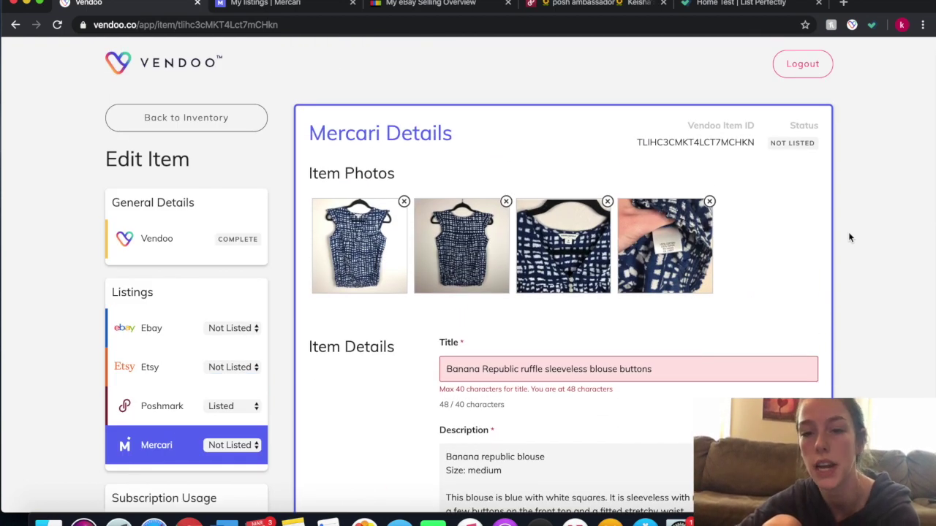
scroll(788, 283, down, 1)
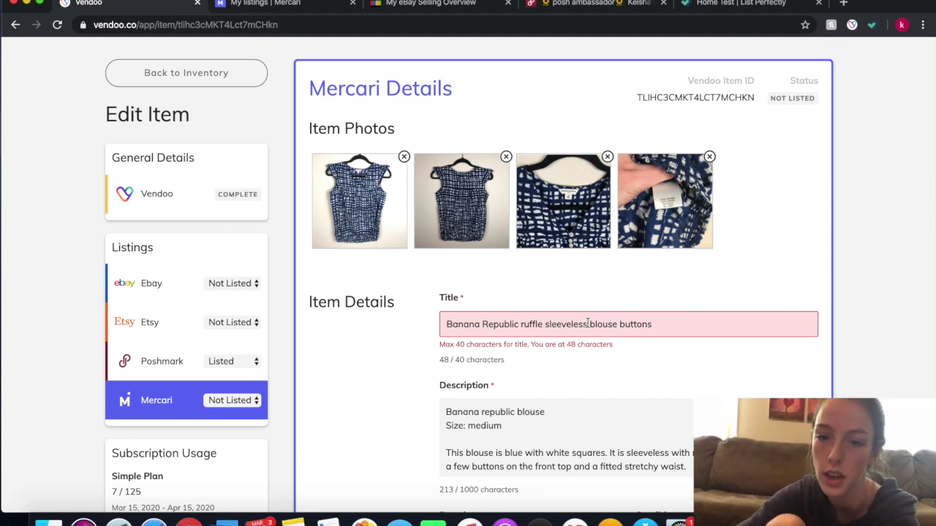
Remove the trailing space so the Mercari title fits 40 characters.
drag(591, 326, 652, 321)
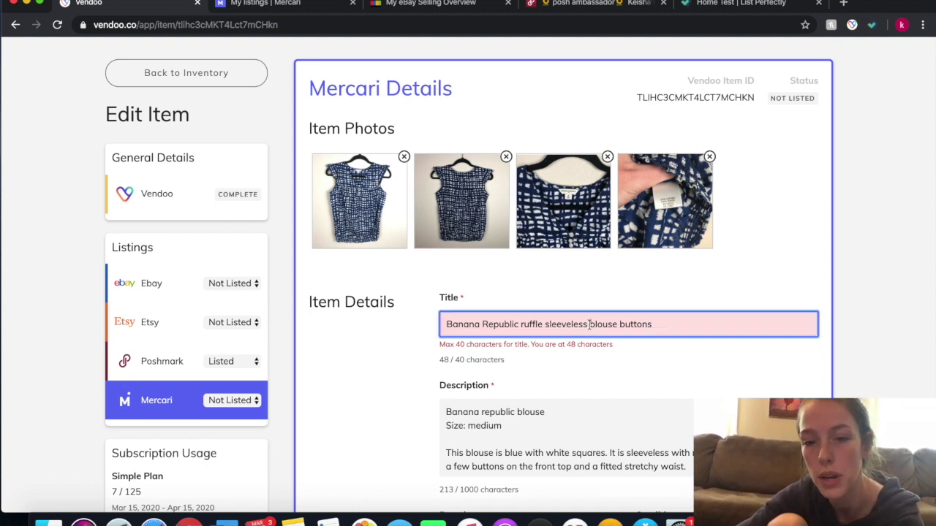
click(652, 321)
key(BackSpace)
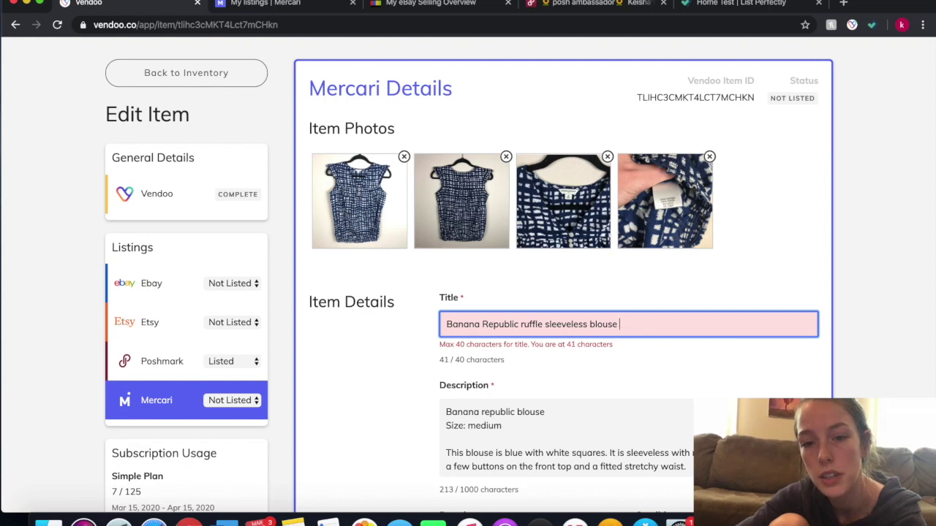
key(BackSpace)
Choose Women as the Mercari main category.
scroll(840, 345, down, 5)
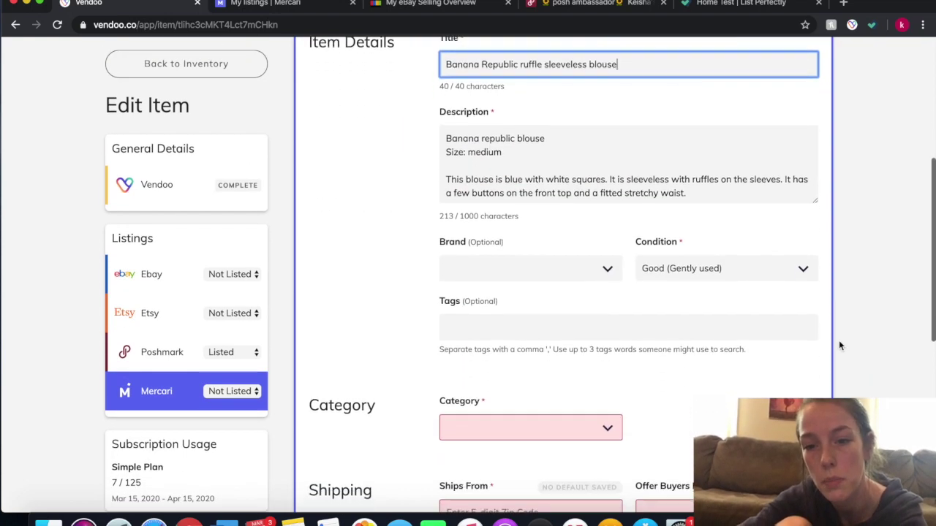
scroll(840, 345, down, 2)
click(572, 349)
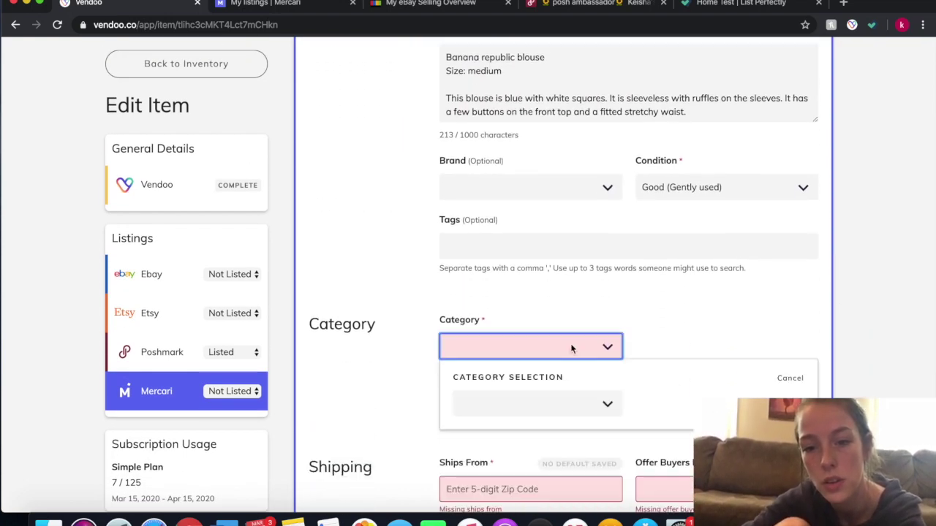
click(527, 405)
click(511, 412)
click(706, 392)
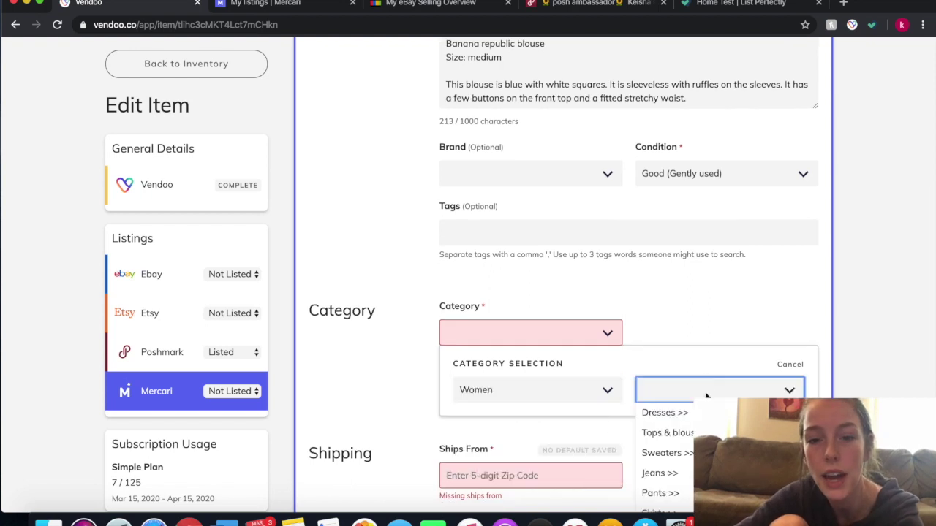
Narrow the category to Tops & blouses > Blouse.
scroll(716, 439, down, 5)
scroll(883, 317, down, 4)
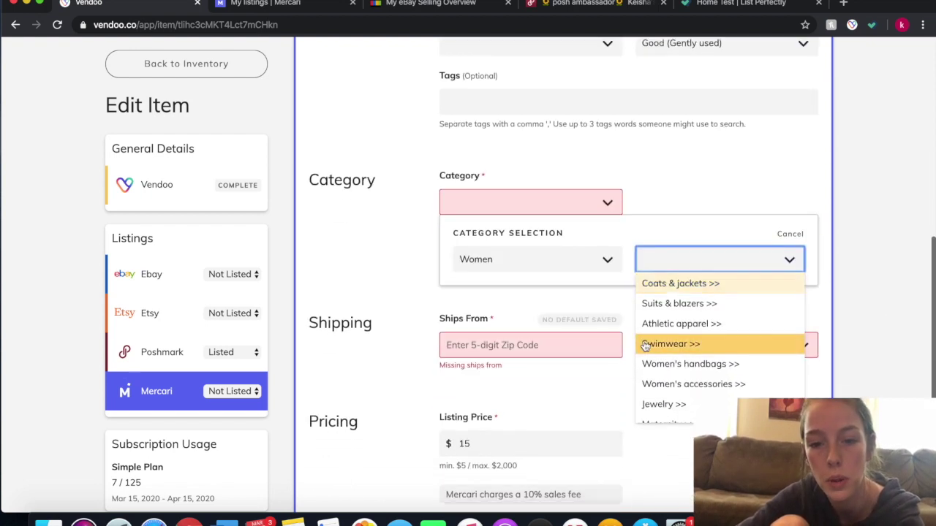
scroll(645, 346, down, 2)
scroll(645, 347, up, 2)
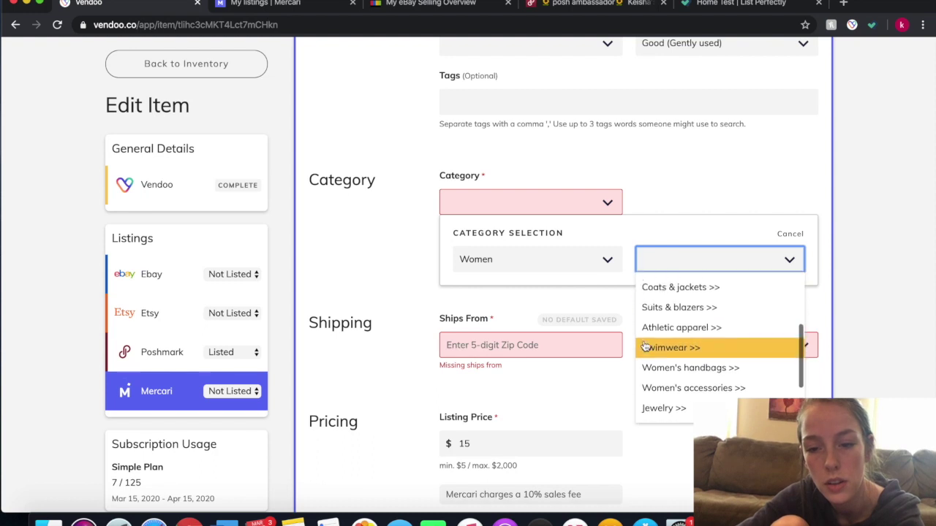
scroll(717, 326, up, 2)
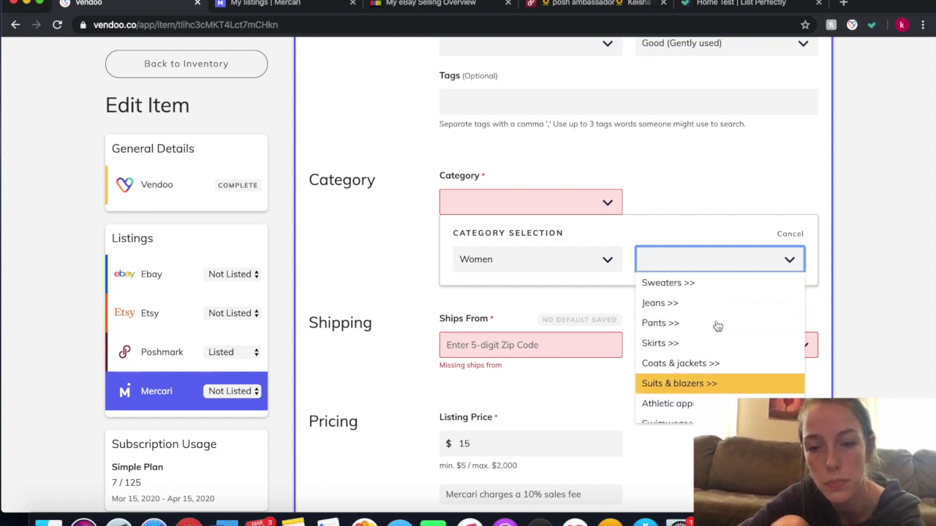
scroll(717, 326, up, 1)
click(702, 303)
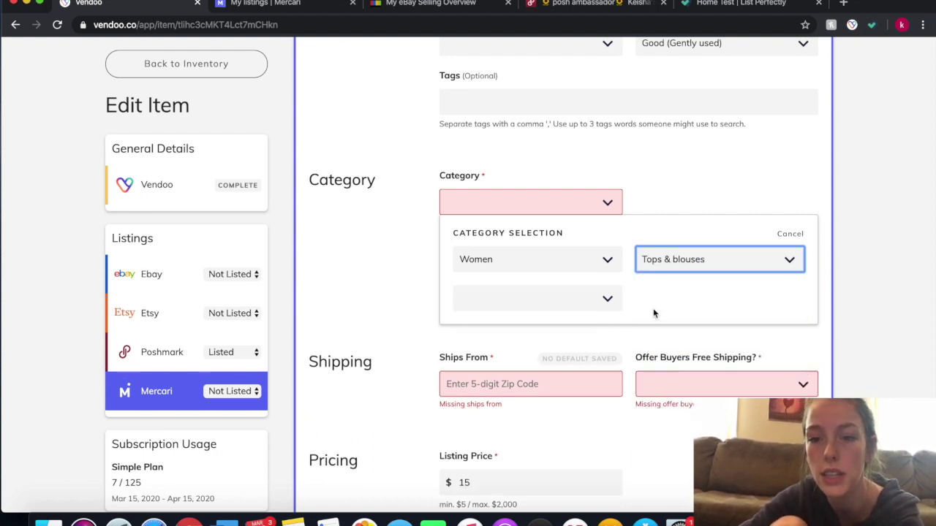
click(574, 301)
click(510, 327)
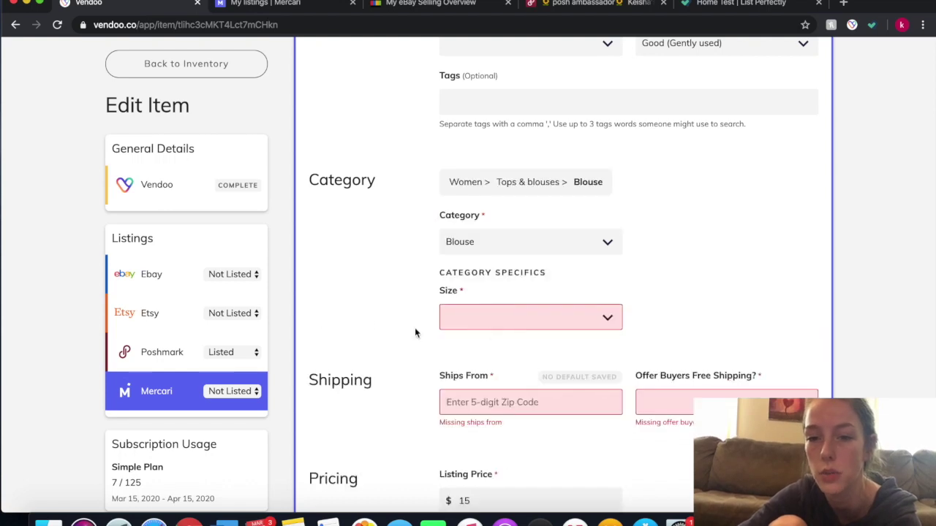
scroll(395, 328, down, 1)
Set the Mercari size to M (8-10).
click(491, 299)
click(355, 258)
scroll(353, 253, up, 5)
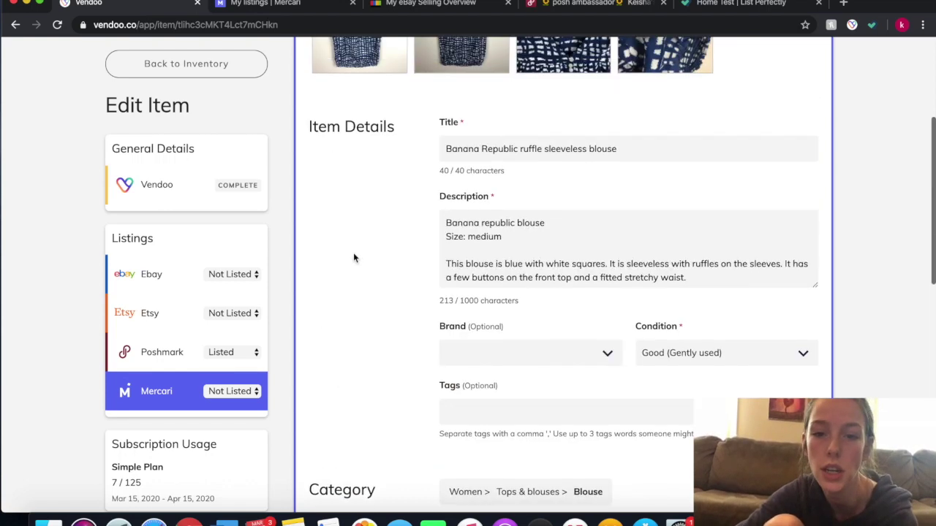
scroll(353, 252, down, 5)
click(489, 305)
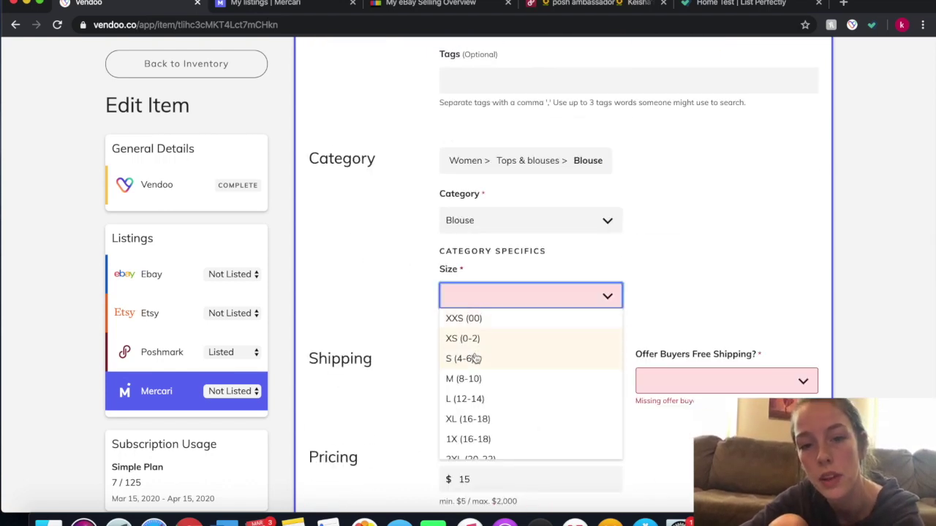
click(475, 379)
Set ships-from zip 75762, no free shipping, and a USPS 1-3 day label.
click(555, 380)
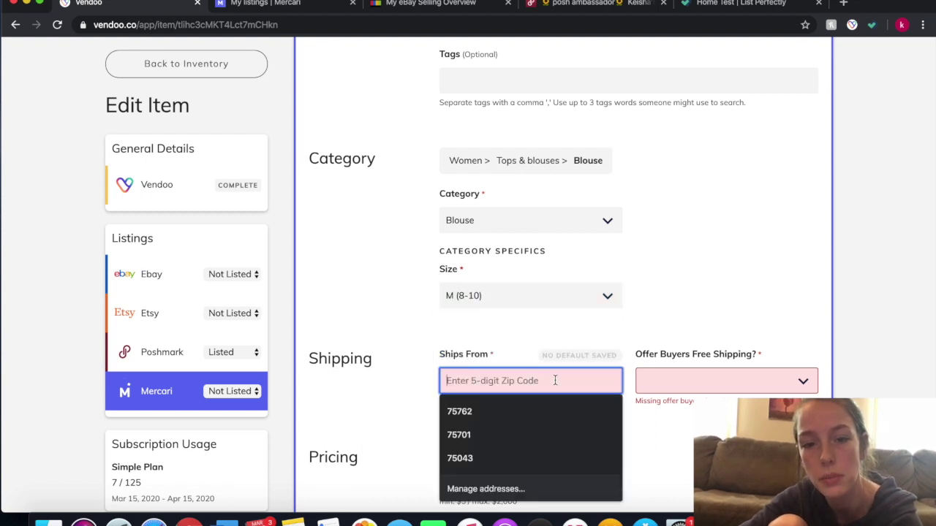
text(75762)
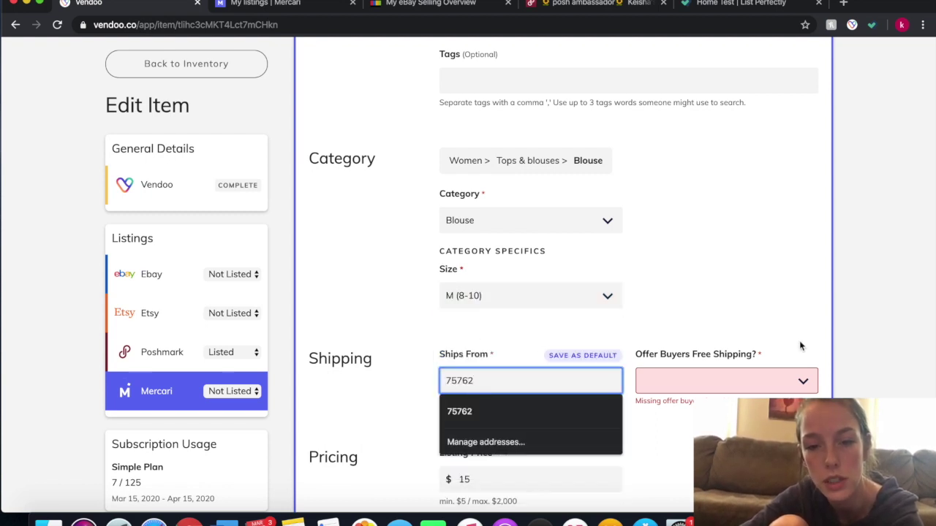
click(801, 381)
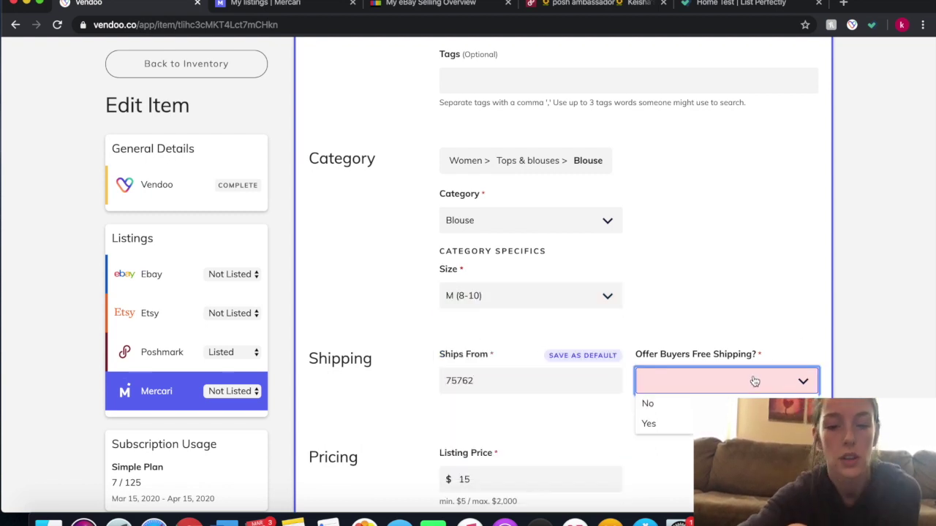
click(689, 406)
scroll(590, 459, down, 2)
click(518, 437)
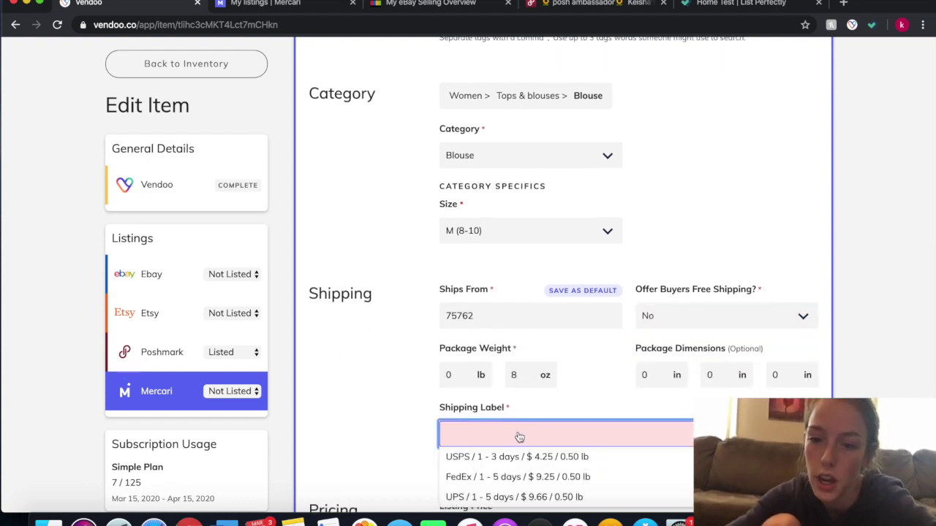
click(508, 454)
scroll(382, 445, down, 3)
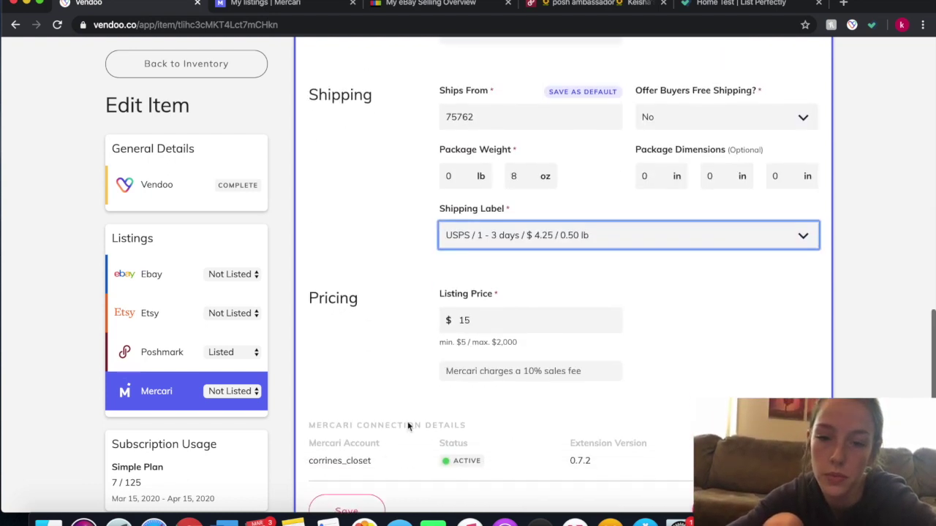
scroll(711, 328, down, 2)
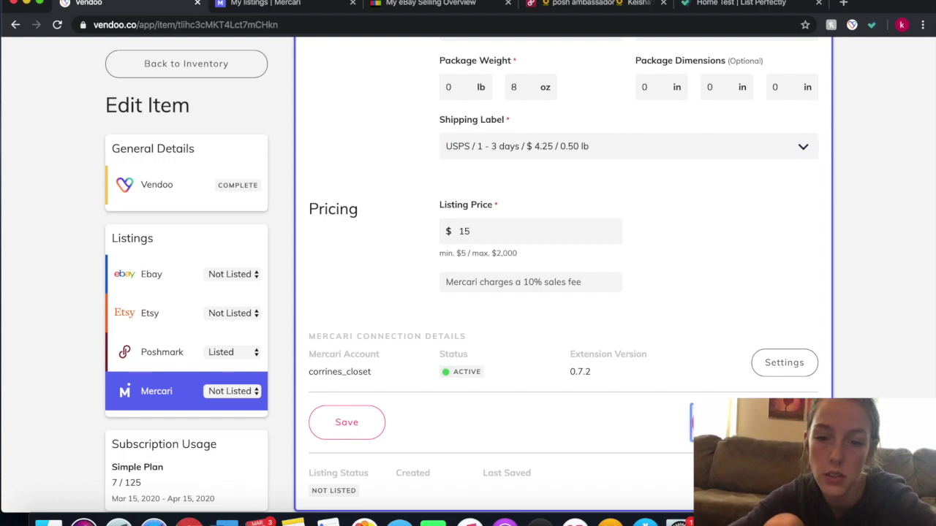
List the blouse on Mercari and check the live $15 listing, then return to Vendoo.
click(760, 422)
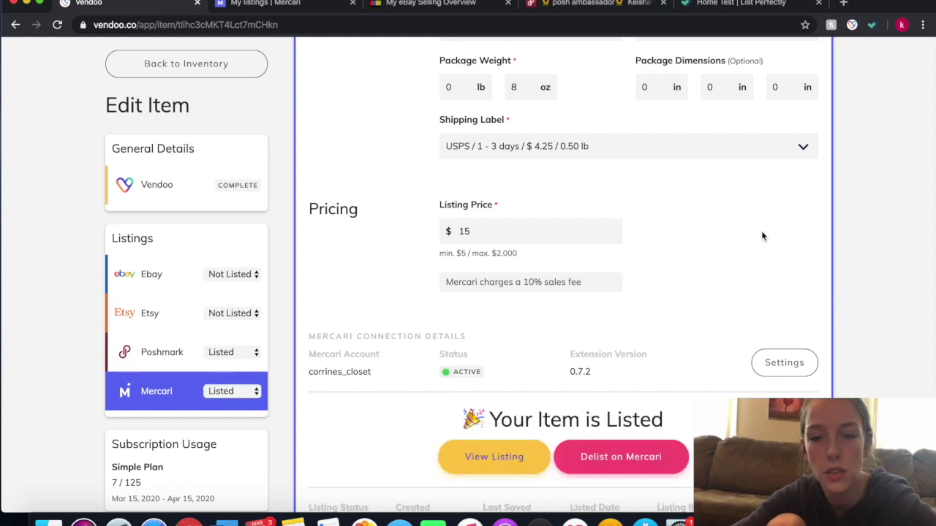
scroll(738, 256, down, 2)
scroll(709, 322, down, 1)
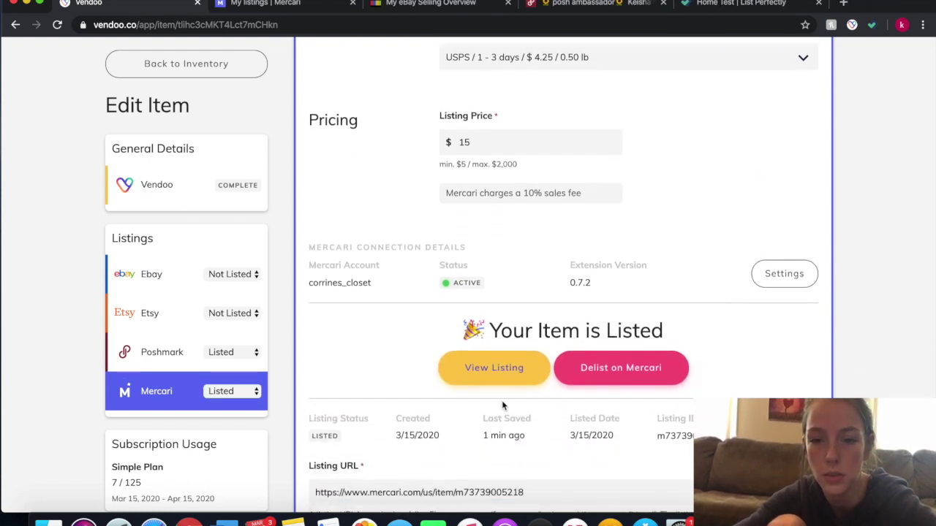
click(523, 371)
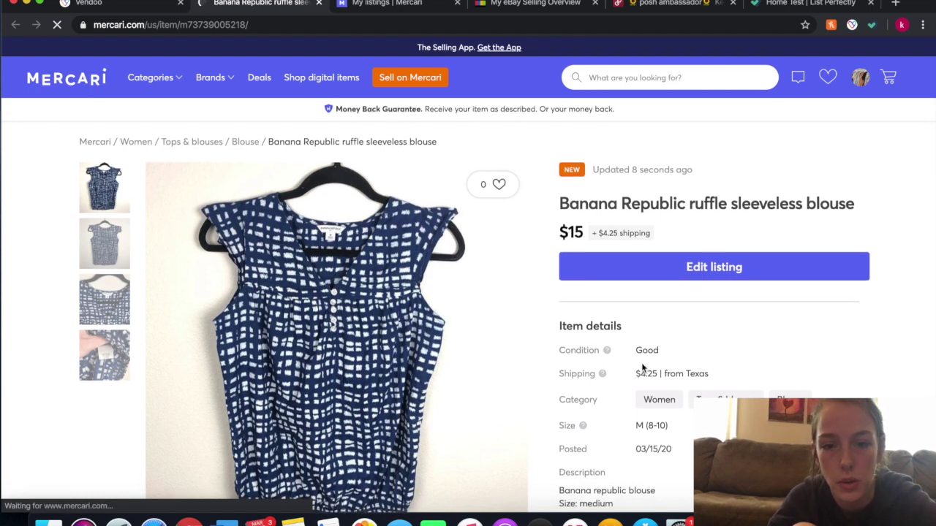
scroll(642, 368, down, 1)
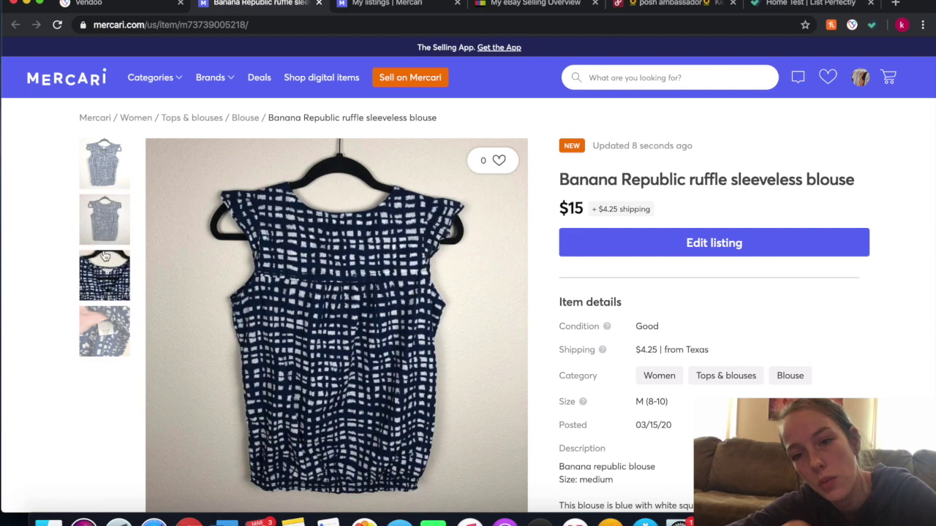
scroll(730, 353, down, 3)
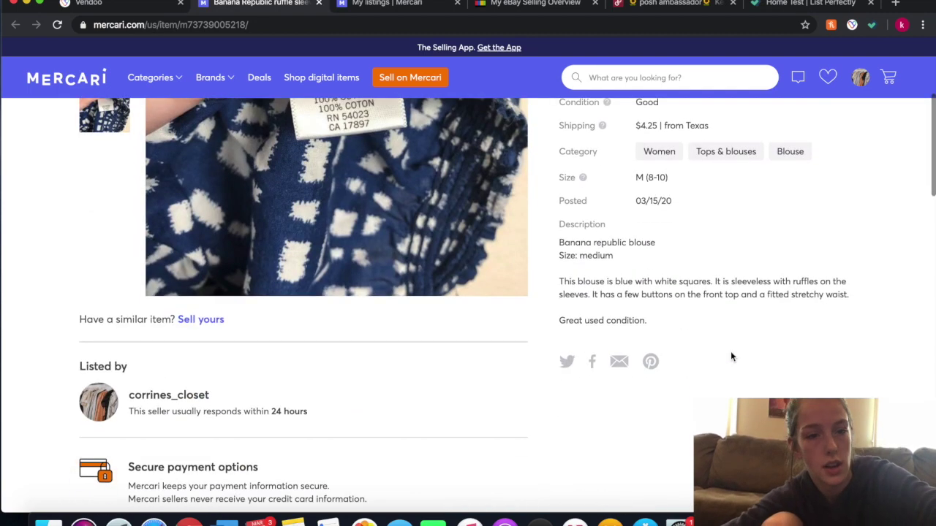
scroll(730, 354, down, 2)
scroll(695, 373, up, 5)
scroll(652, 396, down, 1)
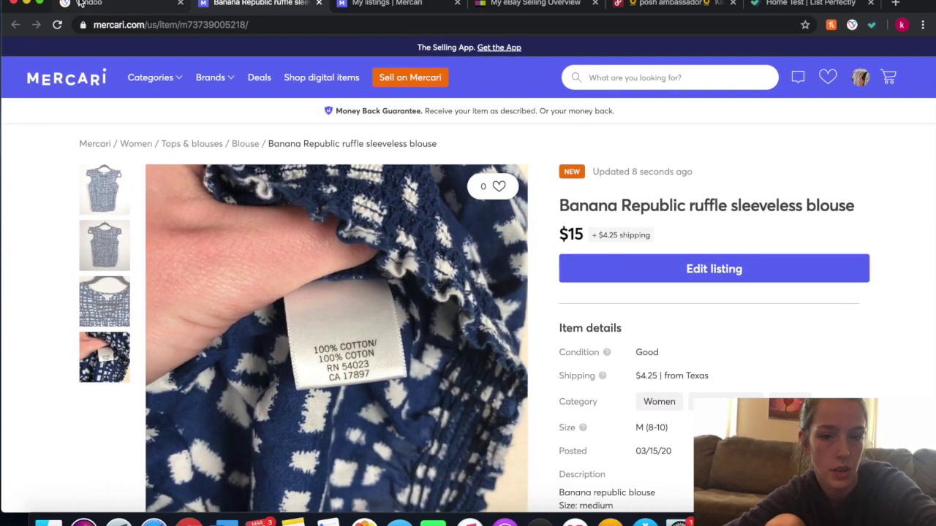
click(99, 6)
Set the eBay brand to Banana Republic from the suggestions.
scroll(441, 230, down, 1)
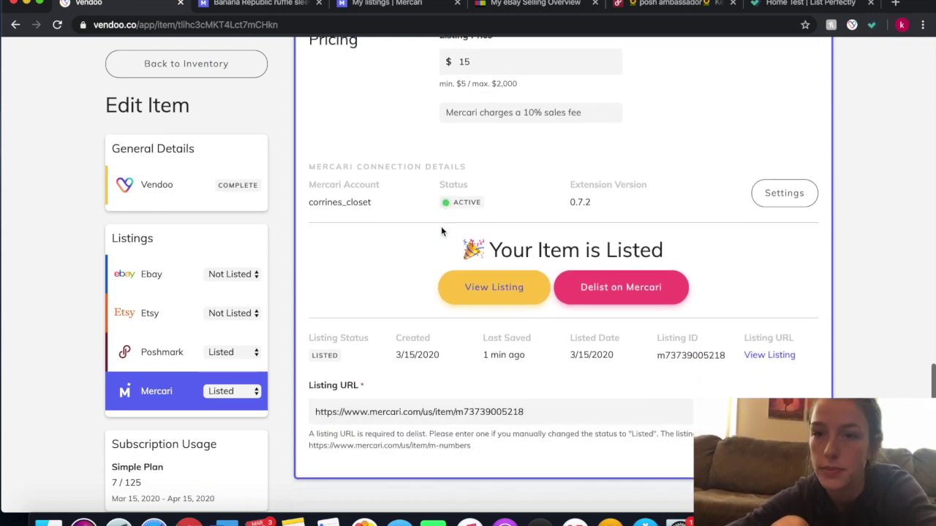
scroll(442, 230, up, 1)
scroll(441, 231, up, 2)
scroll(442, 230, up, 5)
scroll(441, 226, up, 1)
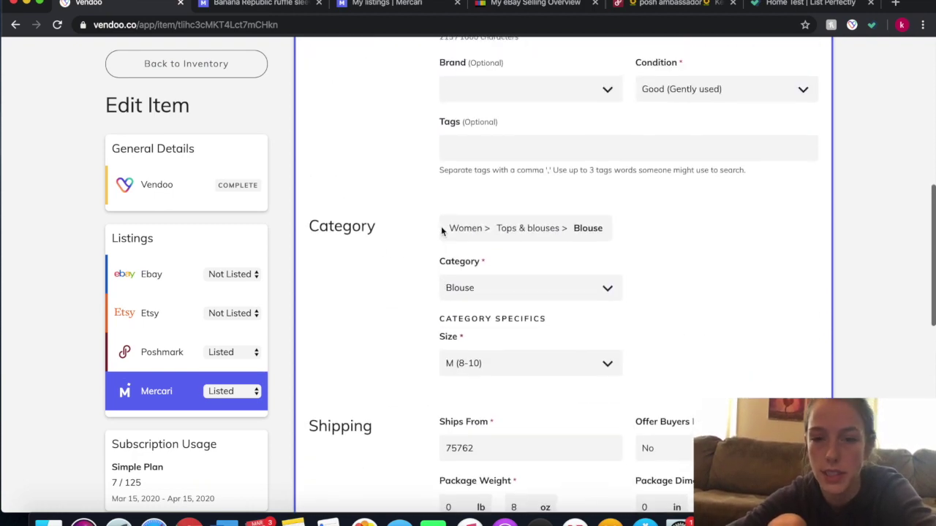
scroll(440, 226, up, 4)
scroll(441, 226, up, 3)
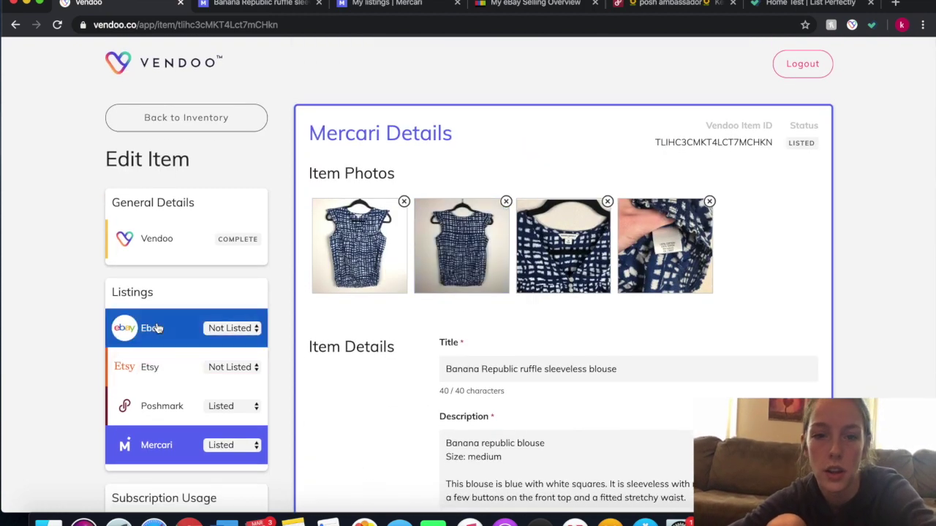
scroll(538, 395, down, 2)
scroll(879, 234, down, 1)
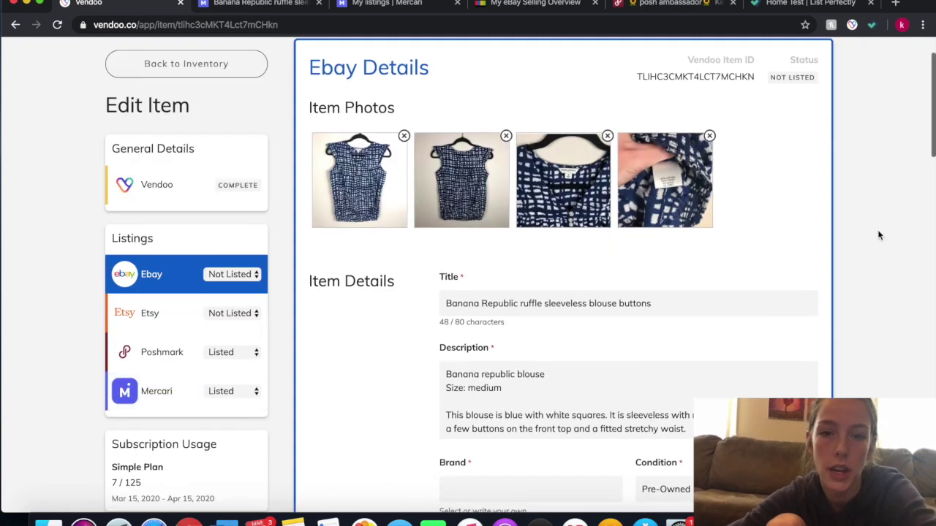
scroll(880, 234, down, 1)
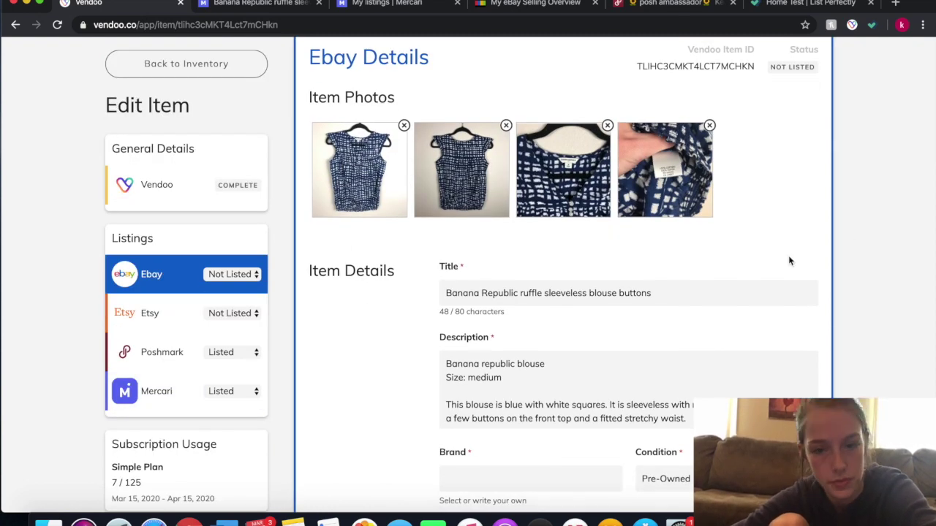
scroll(788, 261, down, 5)
scroll(789, 261, down, 2)
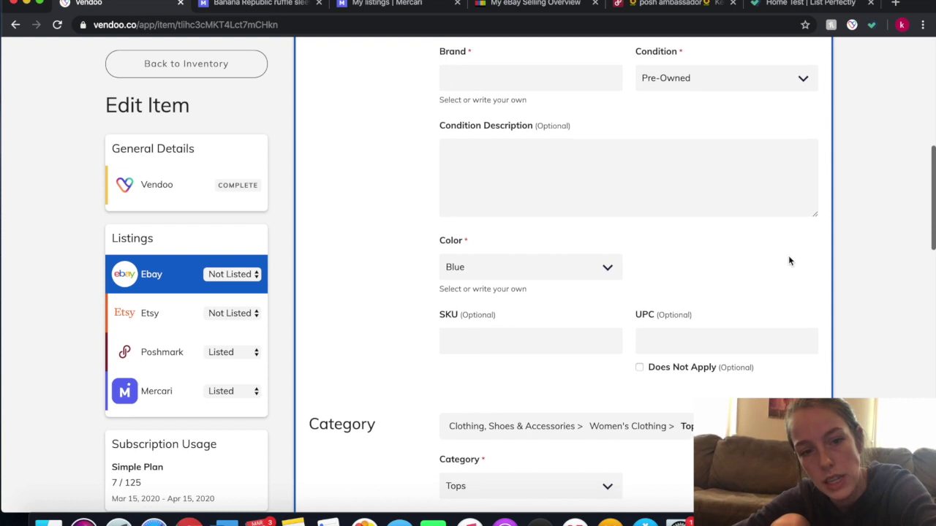
click(545, 86)
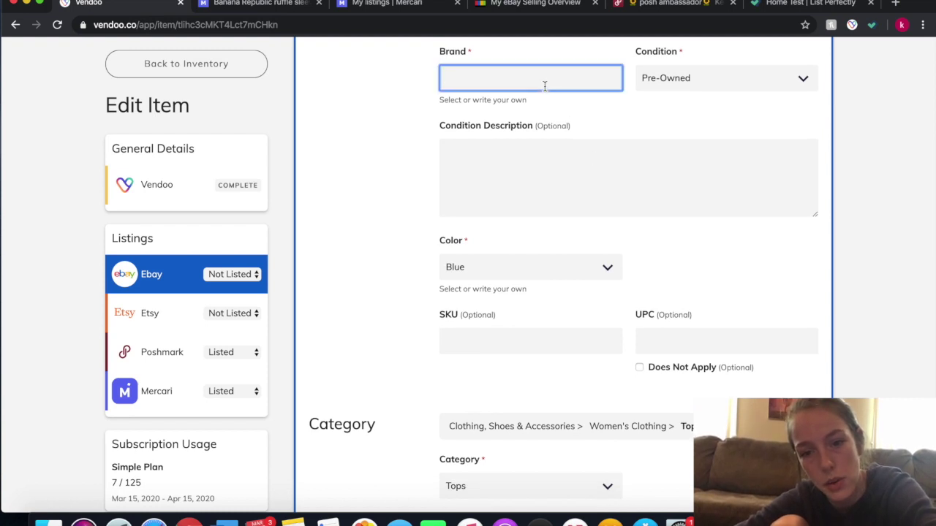
text(banan re)
key(BackSpace)
key(BackSpace)
key(BackSpace)
text(ar)
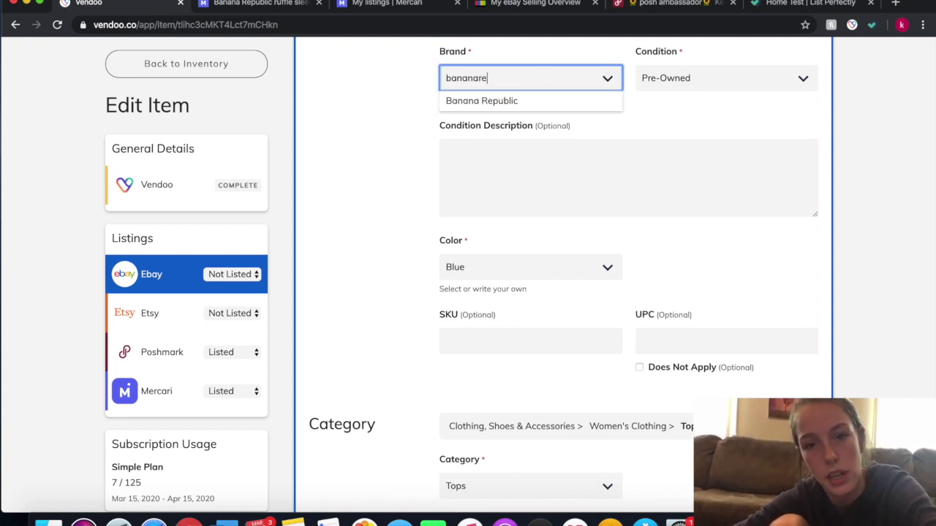
click(482, 101)
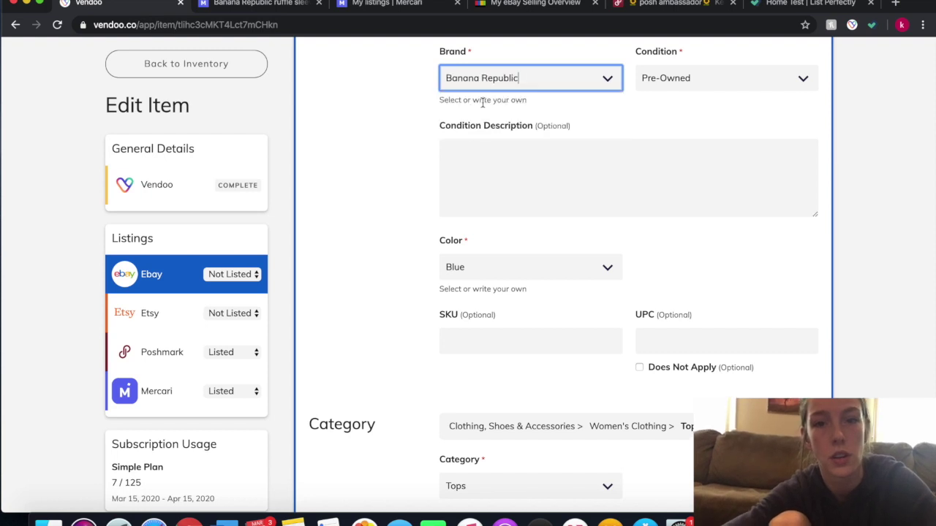
Set the eBay size to M with size type Regular.
scroll(861, 253, down, 2)
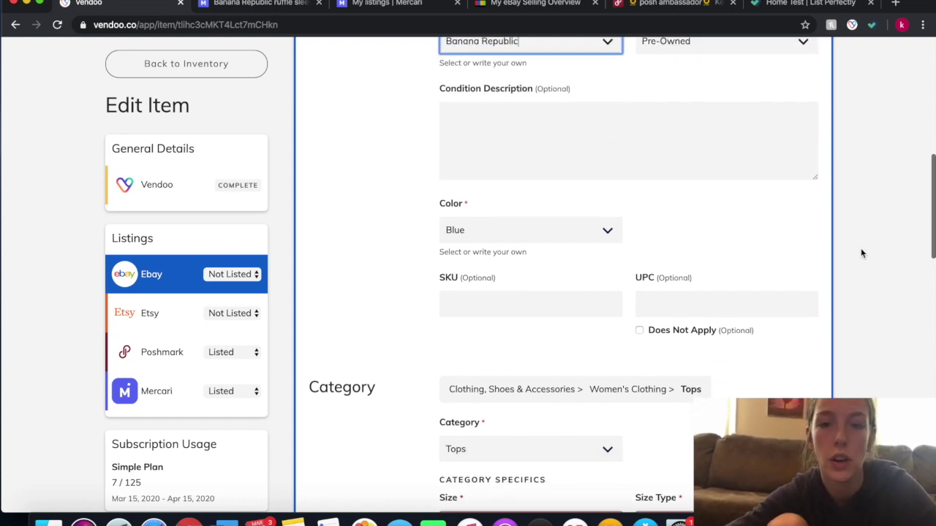
scroll(860, 253, down, 4)
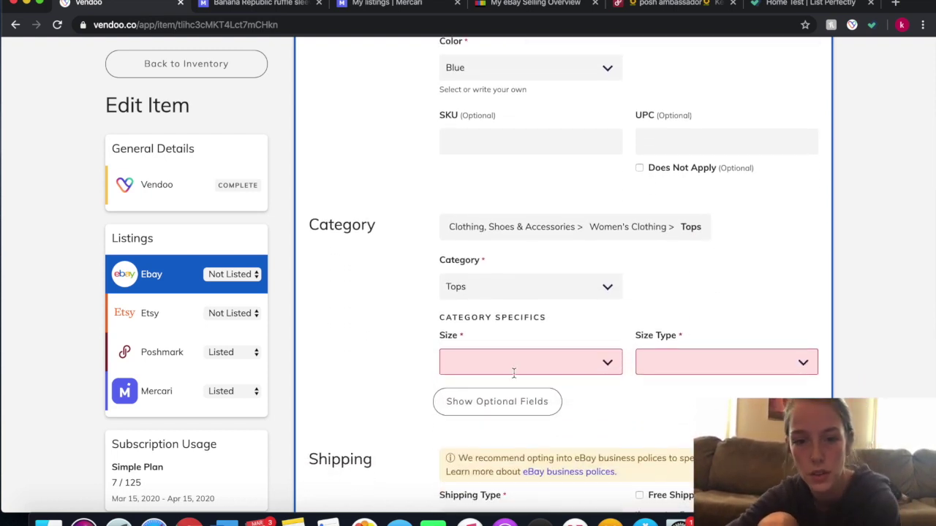
click(513, 369)
click(467, 445)
scroll(389, 307, up, 5)
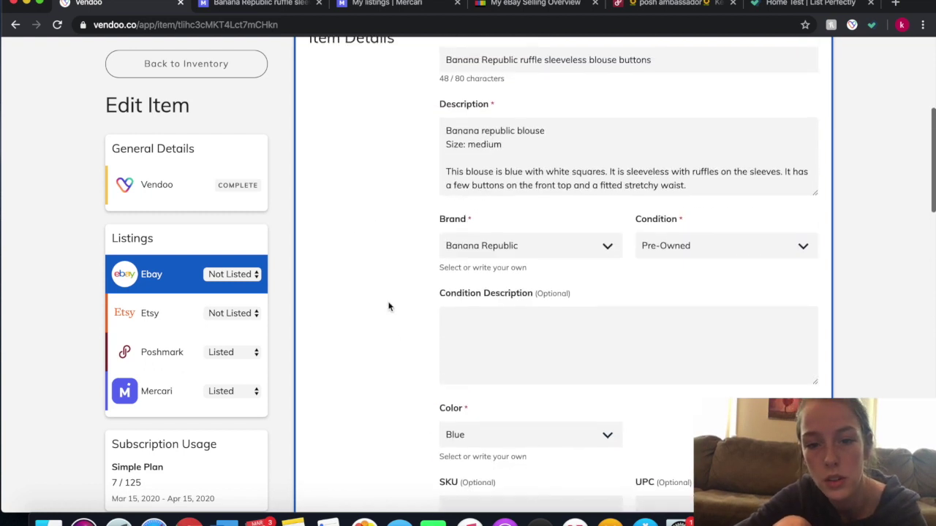
scroll(388, 307, down, 5)
click(760, 350)
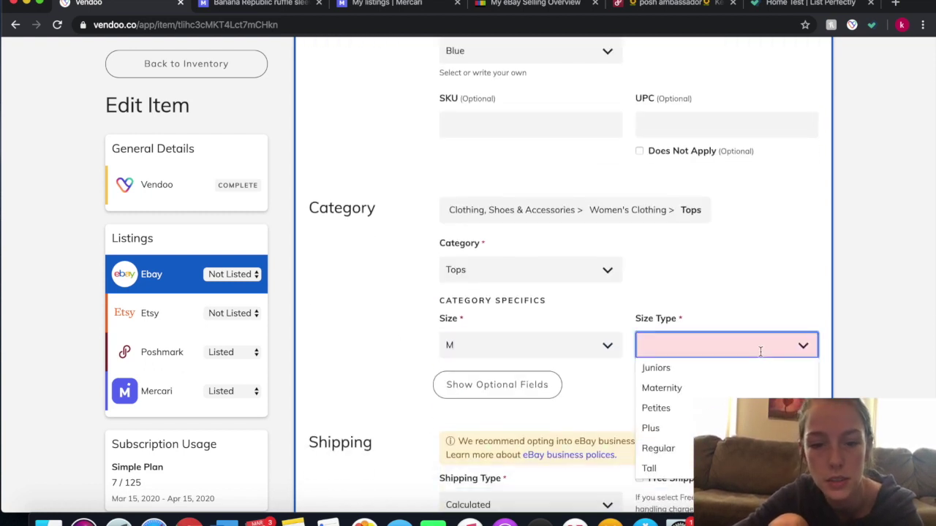
click(658, 448)
scroll(828, 335, up, 6)
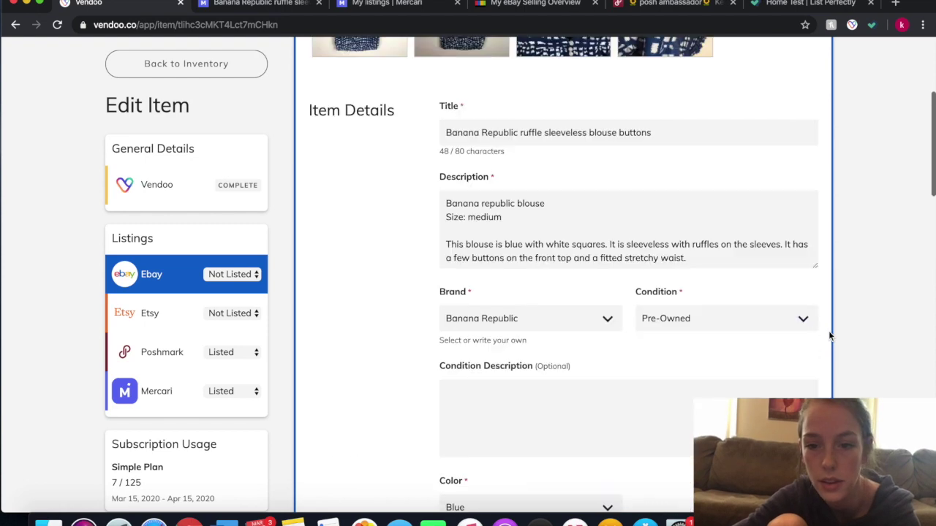
scroll(828, 336, up, 3)
scroll(828, 336, up, 1)
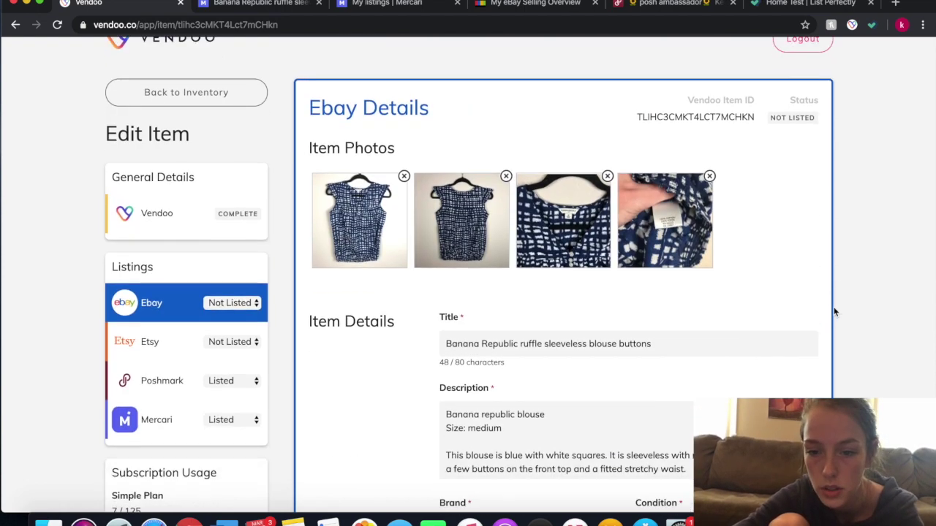
scroll(829, 336, down, 7)
scroll(829, 335, down, 3)
Set the eBay handling time to 3 Business Days.
click(535, 378)
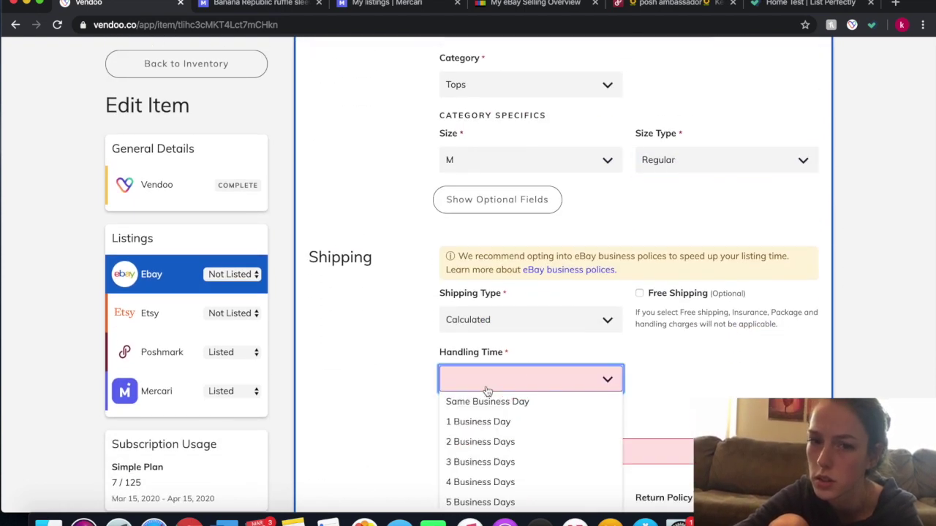
click(480, 462)
scroll(361, 388, down, 3)
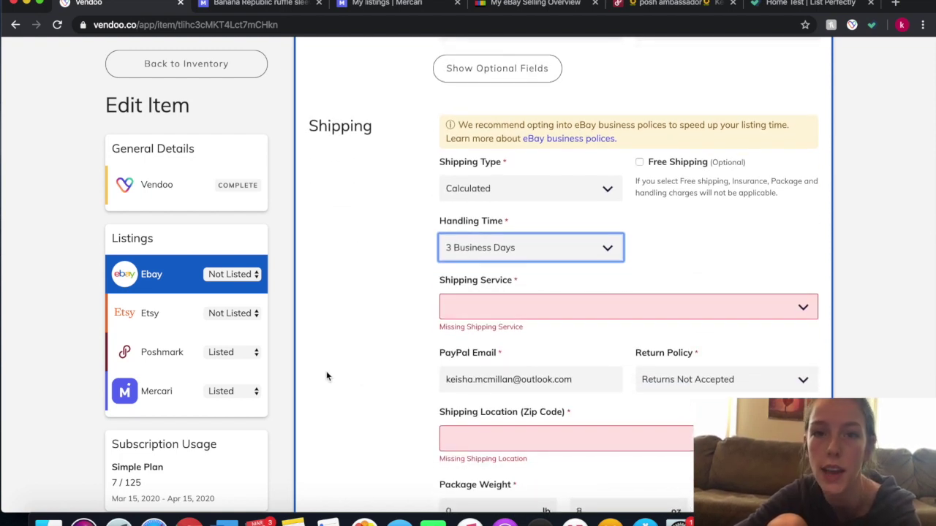
Choose USPS Priority Mail as the eBay shipping service.
click(536, 305)
click(398, 336)
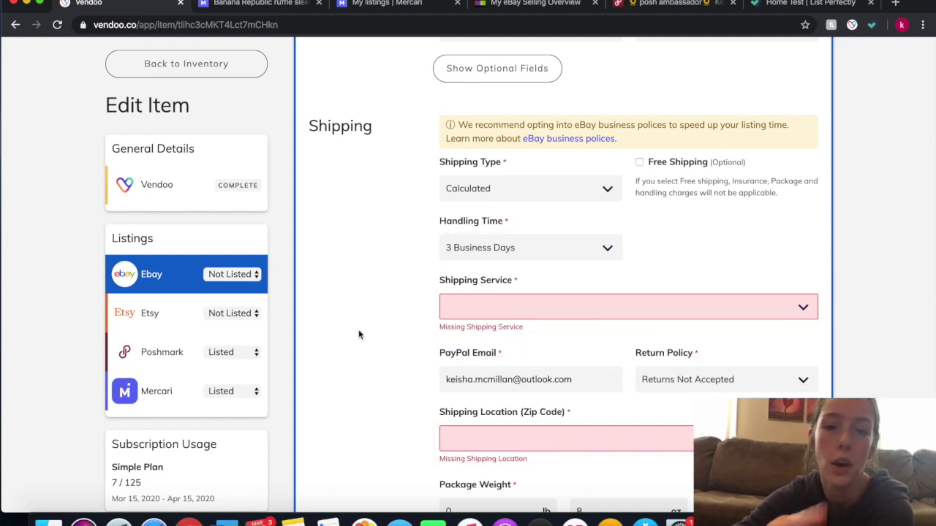
click(468, 307)
scroll(523, 417, down, 3)
scroll(519, 428, down, 3)
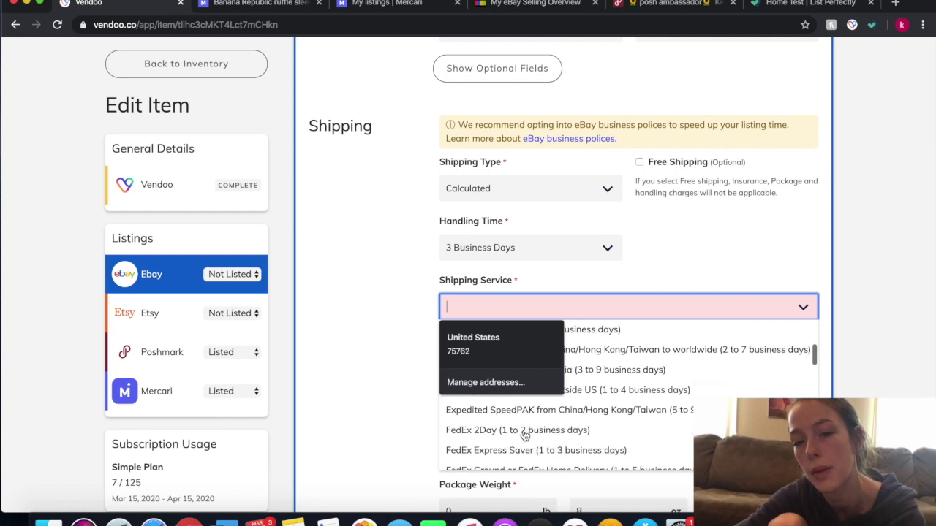
scroll(519, 431, down, 3)
scroll(525, 435, down, 3)
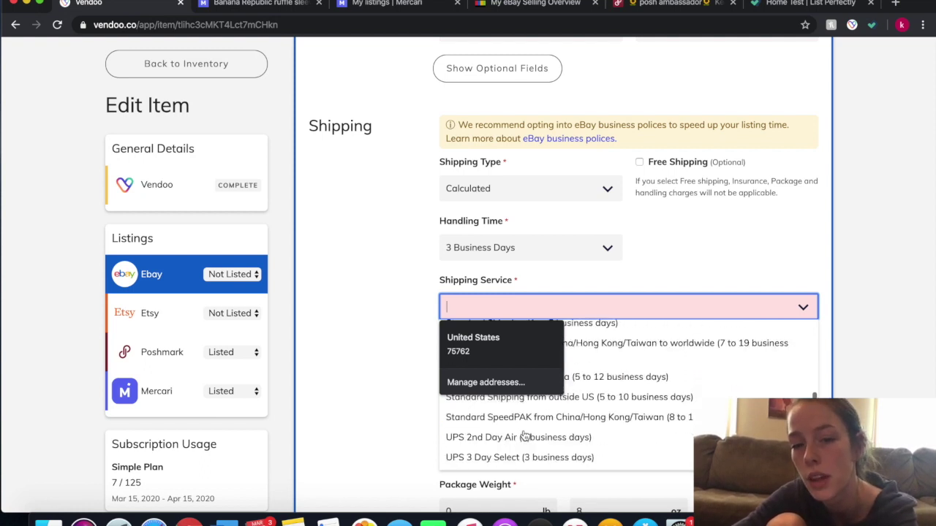
click(379, 395)
click(801, 310)
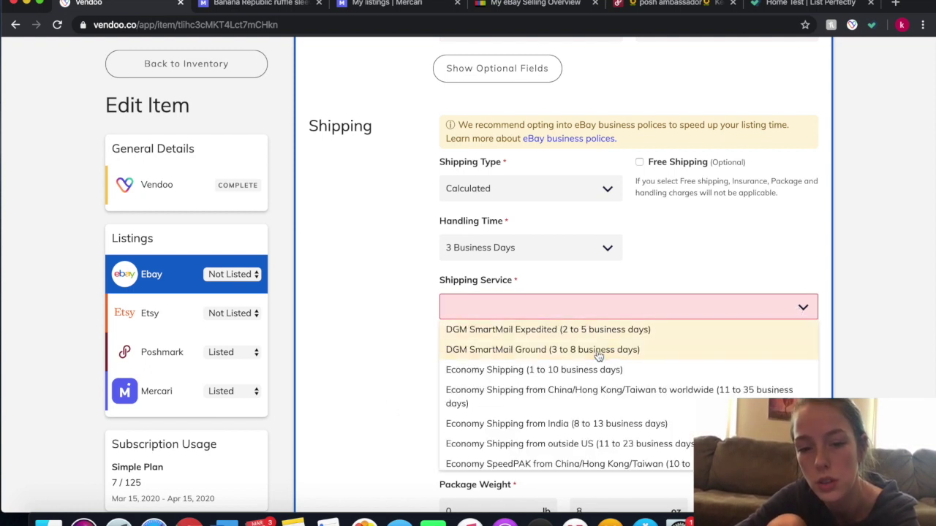
scroll(599, 355, down, 5)
scroll(598, 355, down, 3)
scroll(598, 356, down, 5)
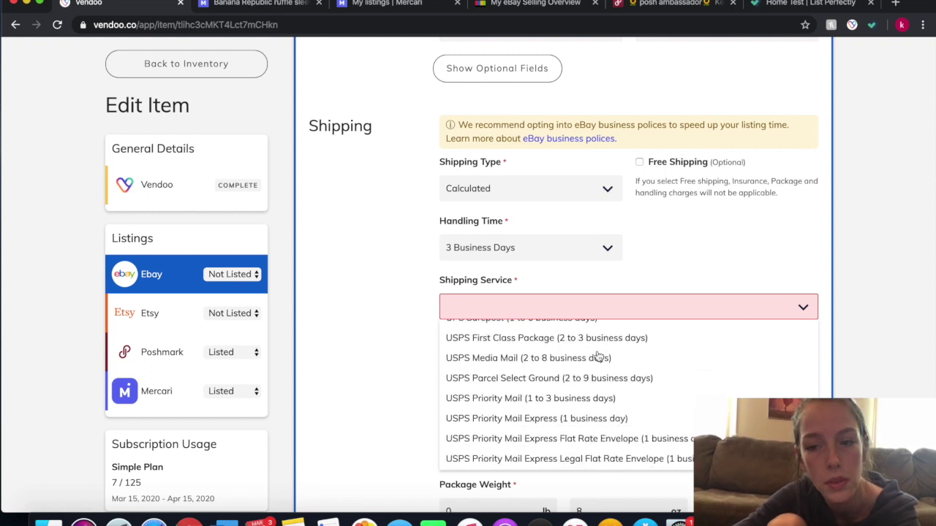
scroll(491, 404, up, 1)
click(491, 405)
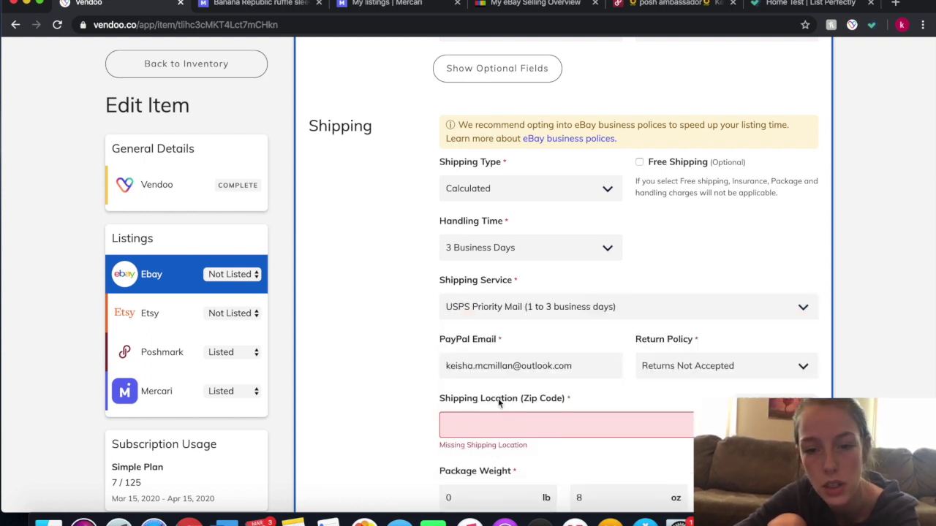
Edit the PayPal email address to include 'baker2018'.
click(508, 367)
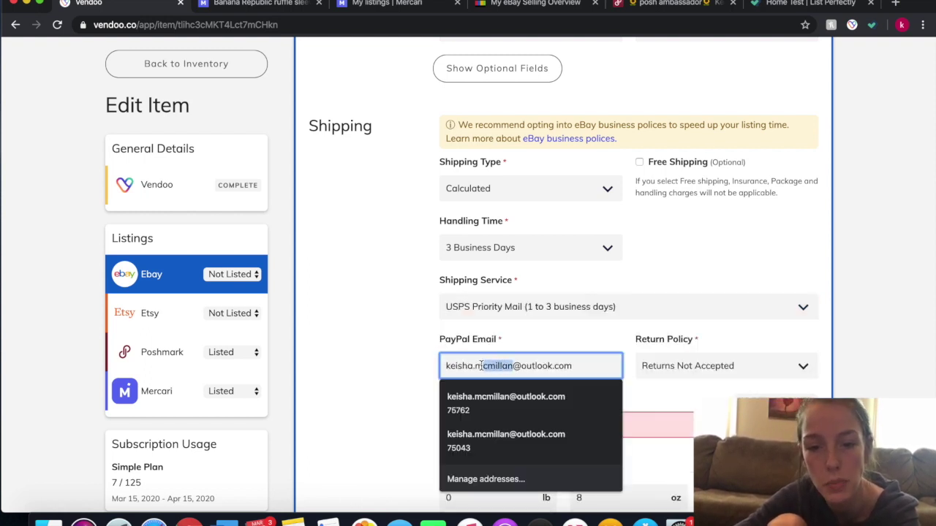
key(BackSpace)
text(baker)
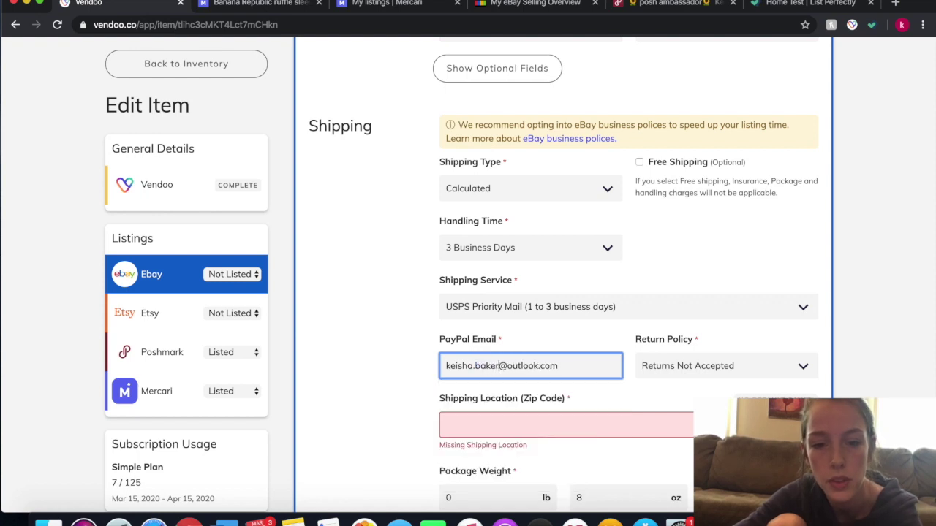
text(2018)
click(330, 404)
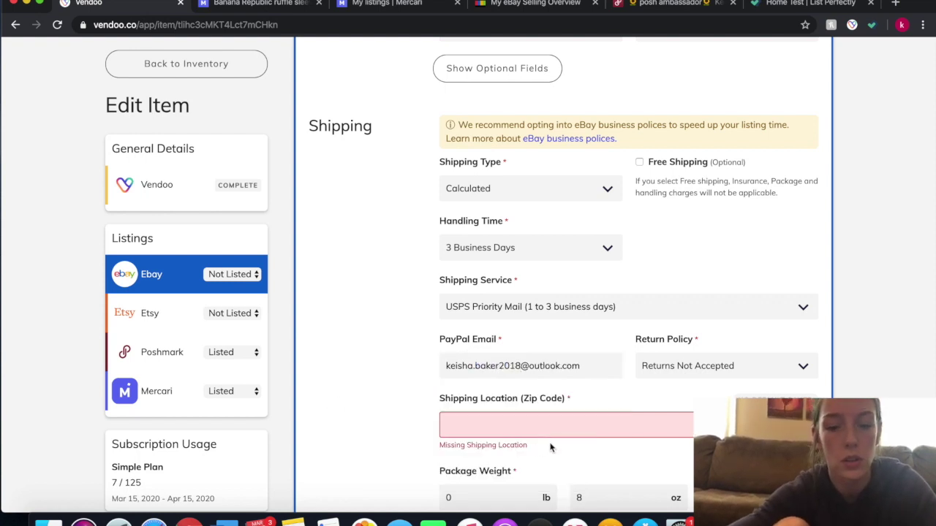
Enter ships-from zip code 75762 and save the eBay listing.
click(543, 427)
click(516, 426)
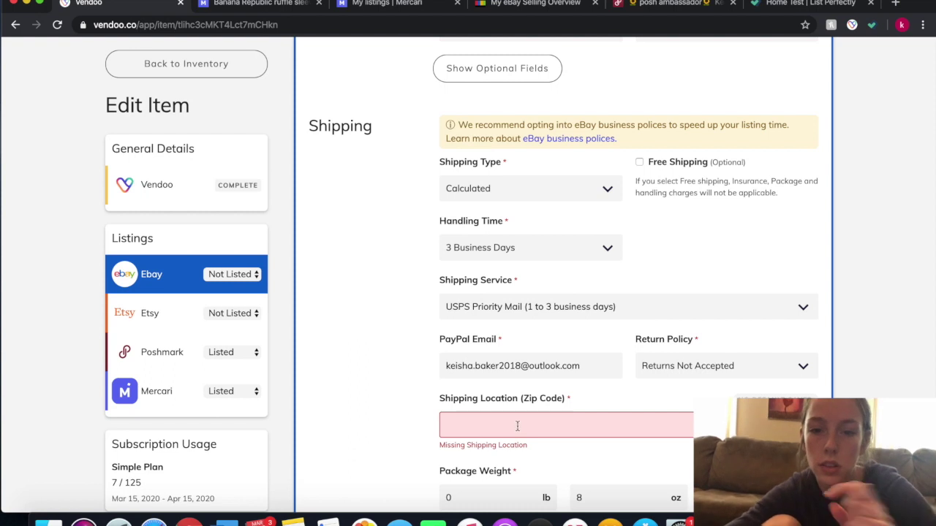
click(571, 416)
text(75762)
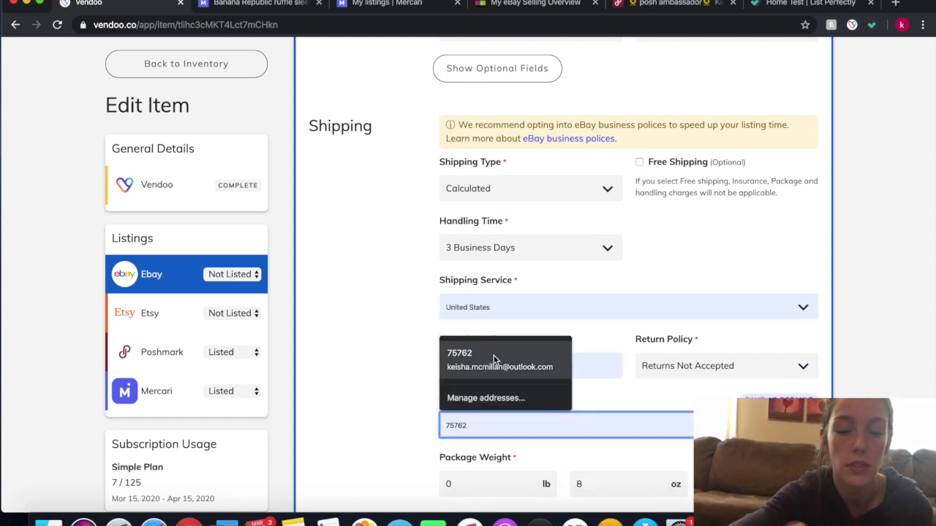
click(433, 383)
scroll(433, 381, down, 3)
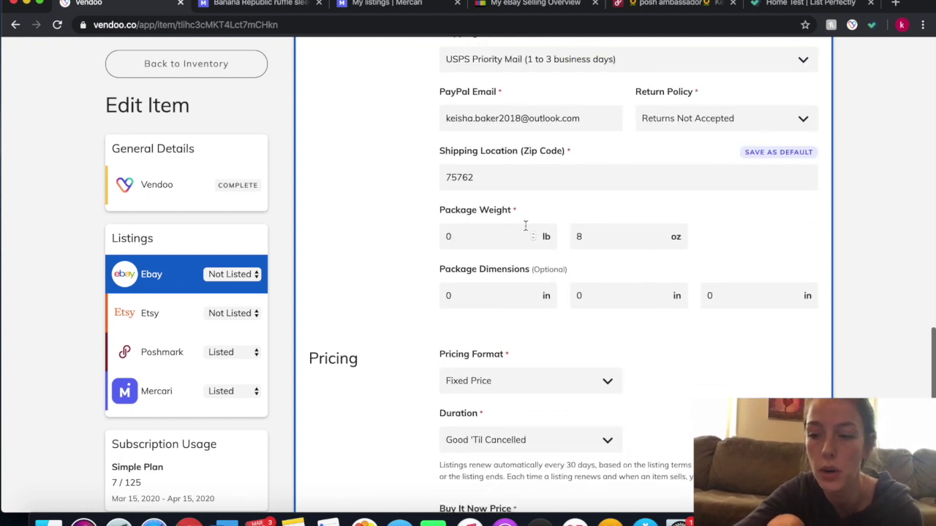
scroll(534, 357, down, 1)
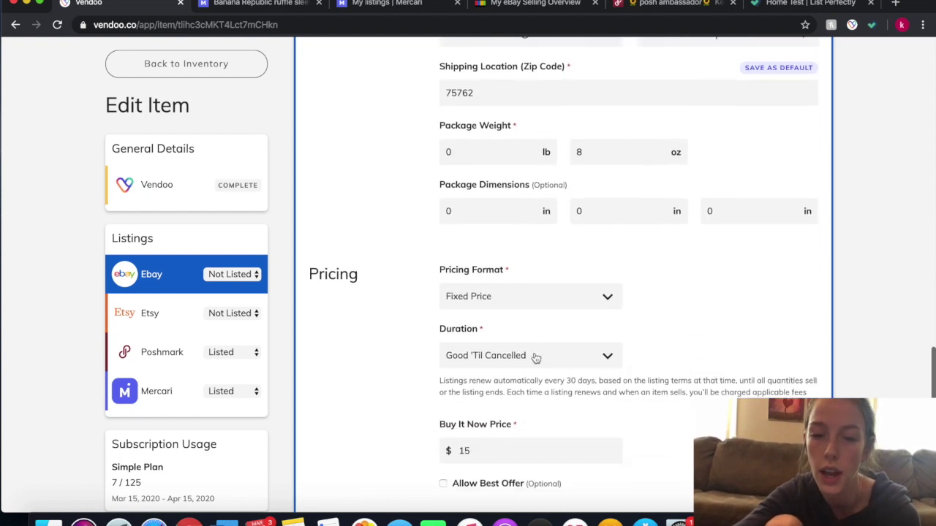
scroll(472, 366, down, 2)
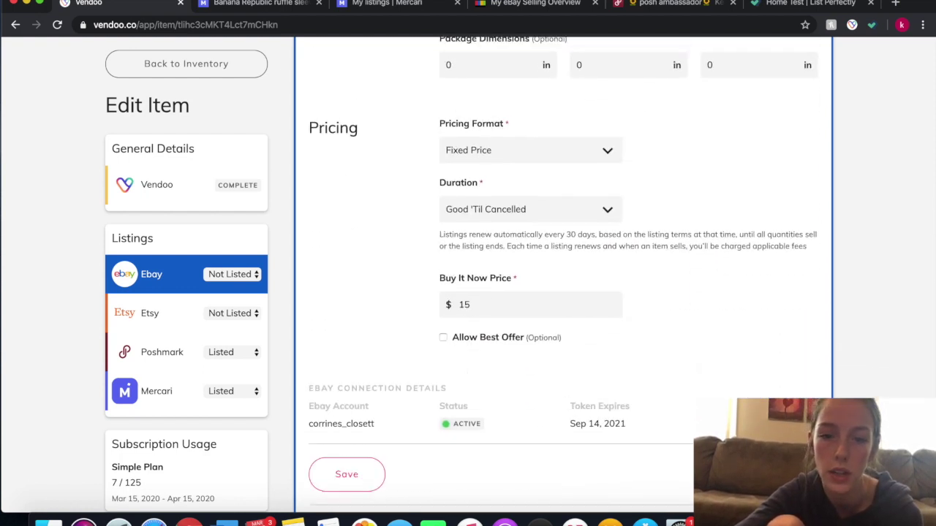
click(346, 474)
Open the blouse's newly published eBay listing from Vendoo.
scroll(824, 319, down, 1)
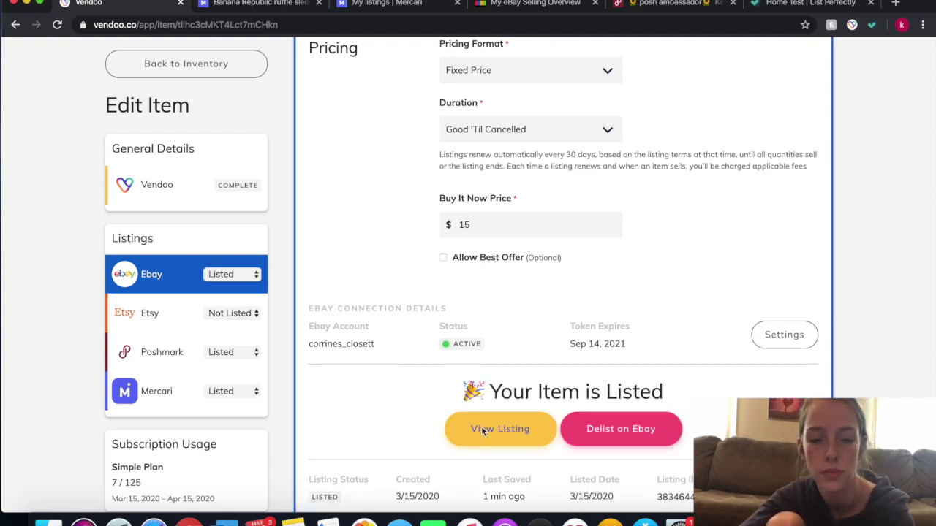
click(482, 431)
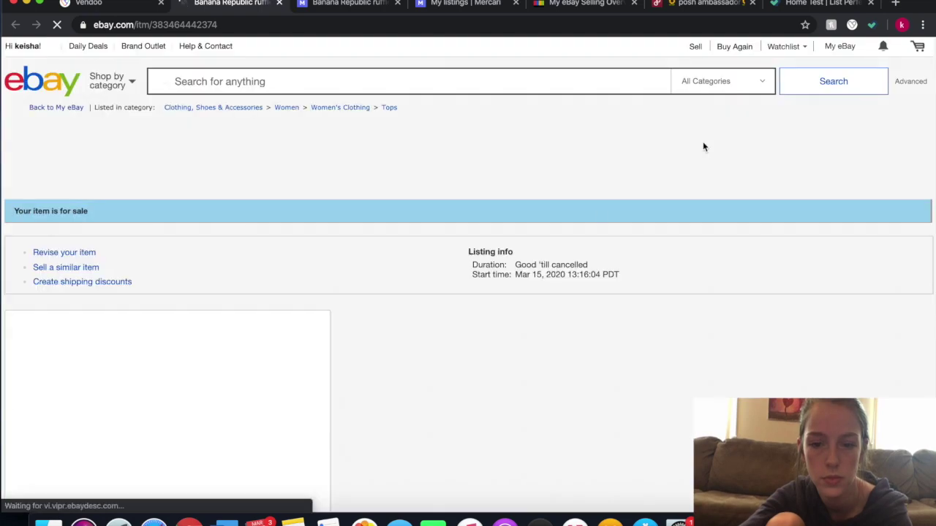
Scroll through the $15 eBay listing to review shipping, size, photos and description.
scroll(492, 277, down, 2)
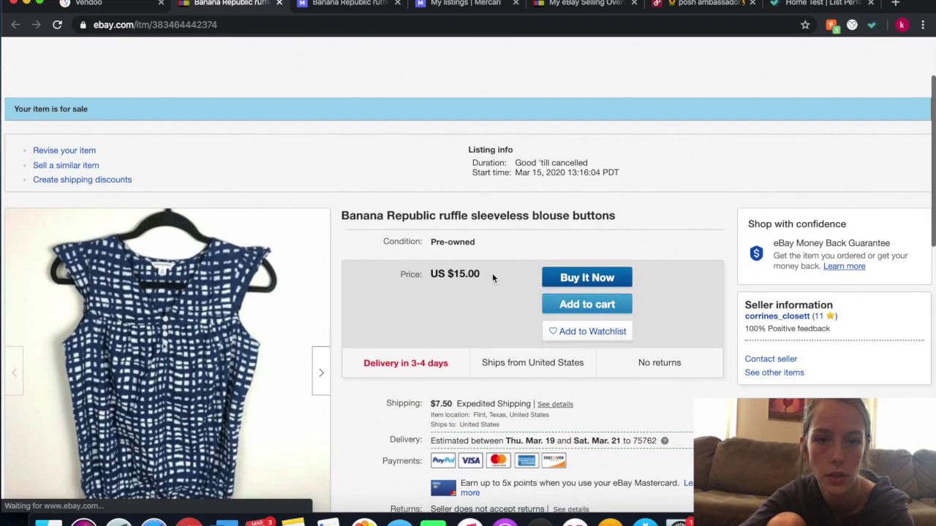
scroll(356, 281, down, 3)
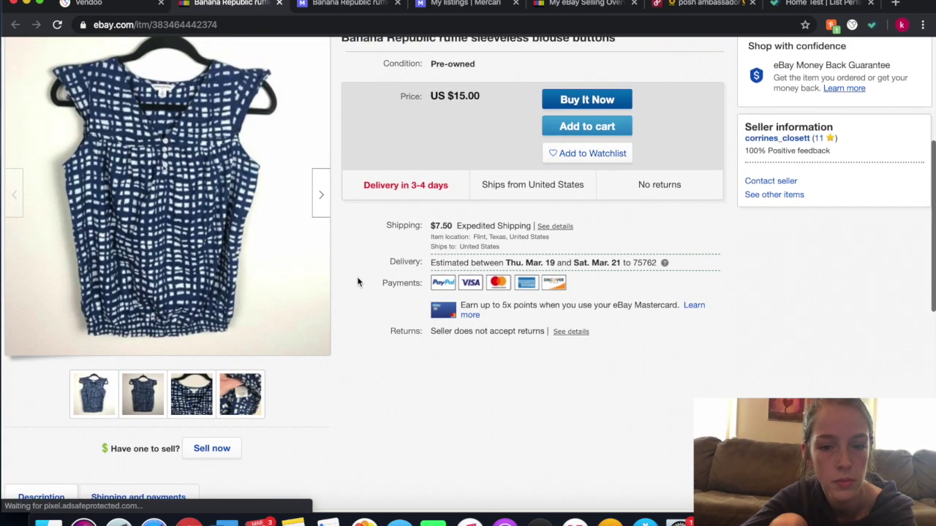
scroll(357, 282, down, 5)
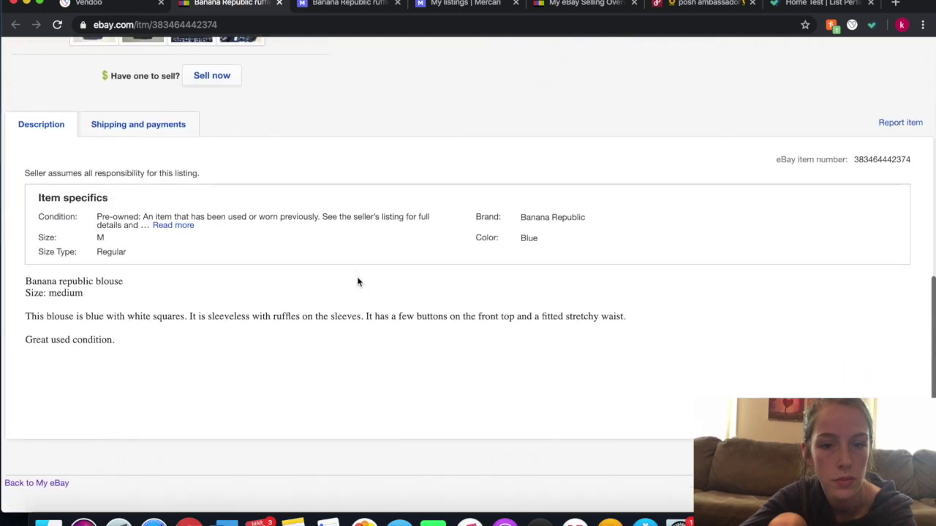
scroll(356, 281, up, 6)
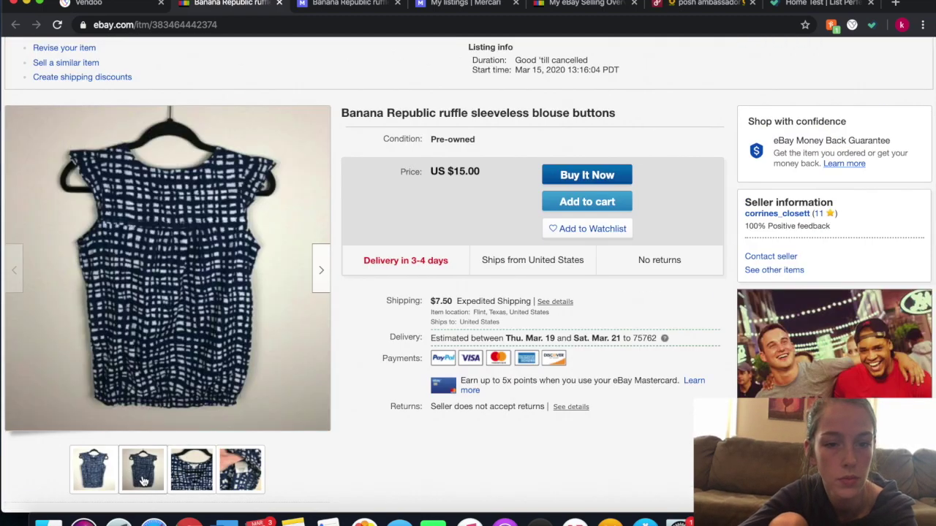
mouse_move(93, 468)
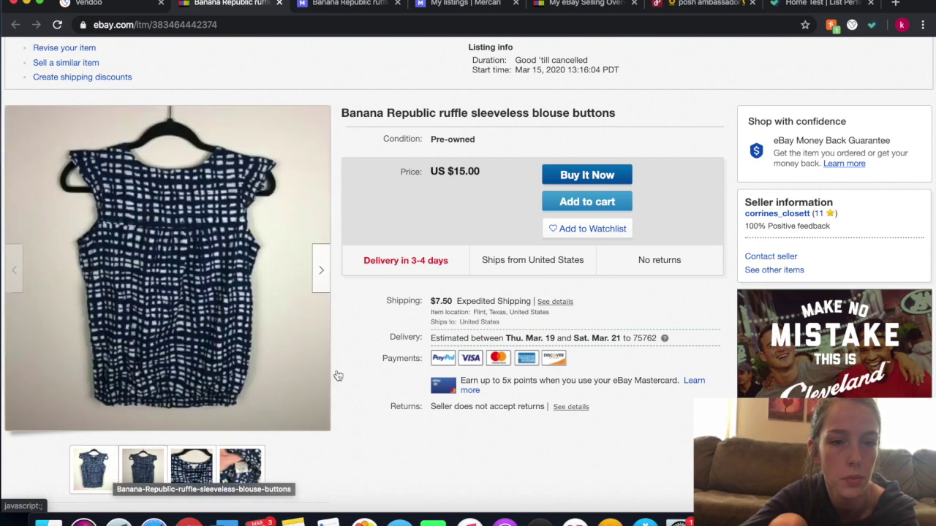
scroll(447, 376, down, 3)
scroll(448, 375, down, 3)
scroll(447, 376, down, 3)
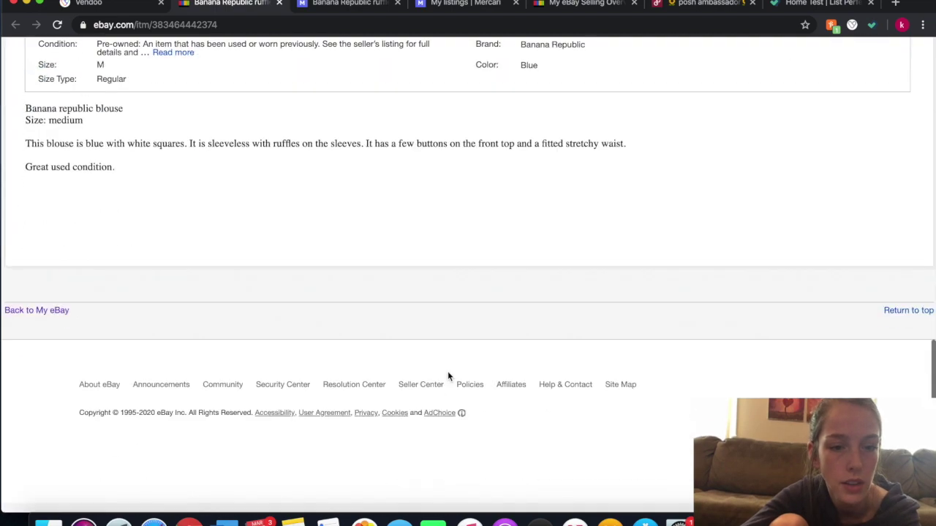
scroll(448, 376, up, 2)
scroll(449, 375, up, 10)
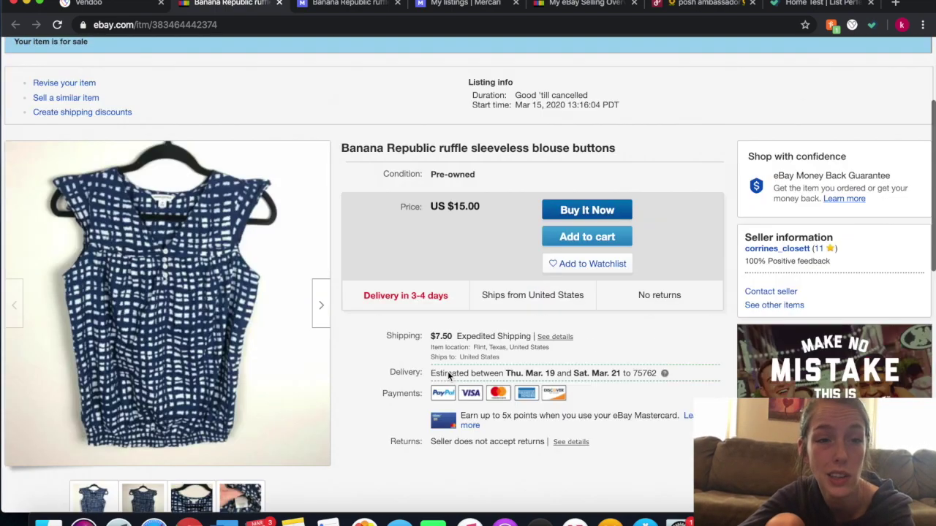
scroll(449, 376, up, 3)
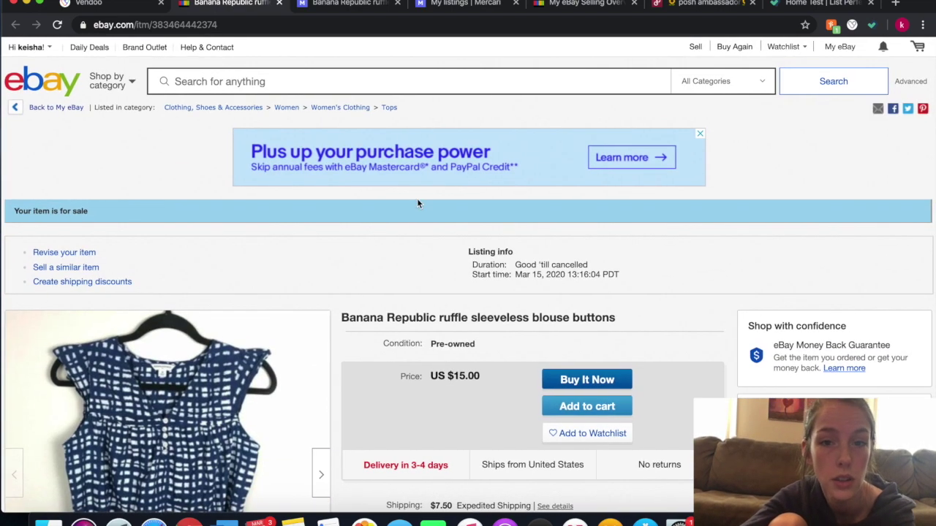
Close the eBay and Mercari listing tabs and return to the Vendoo inventory.
click(278, 4)
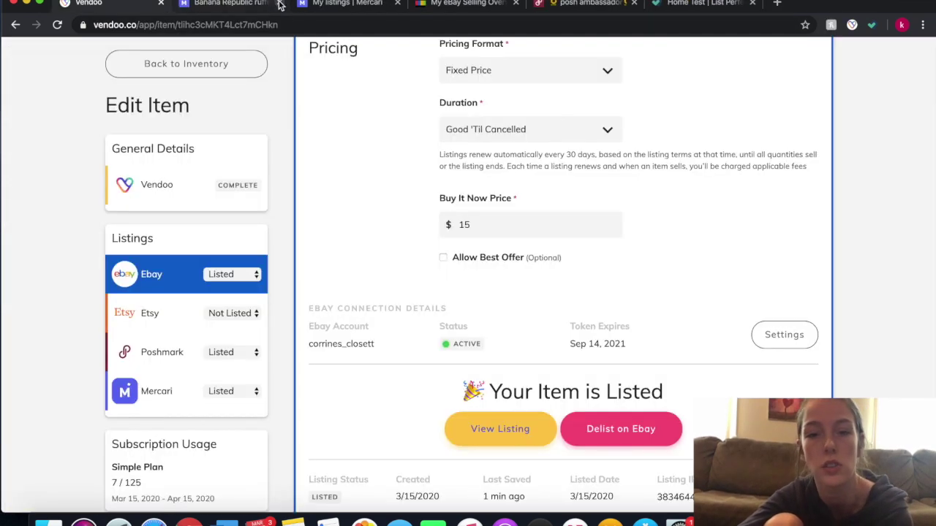
click(238, 6)
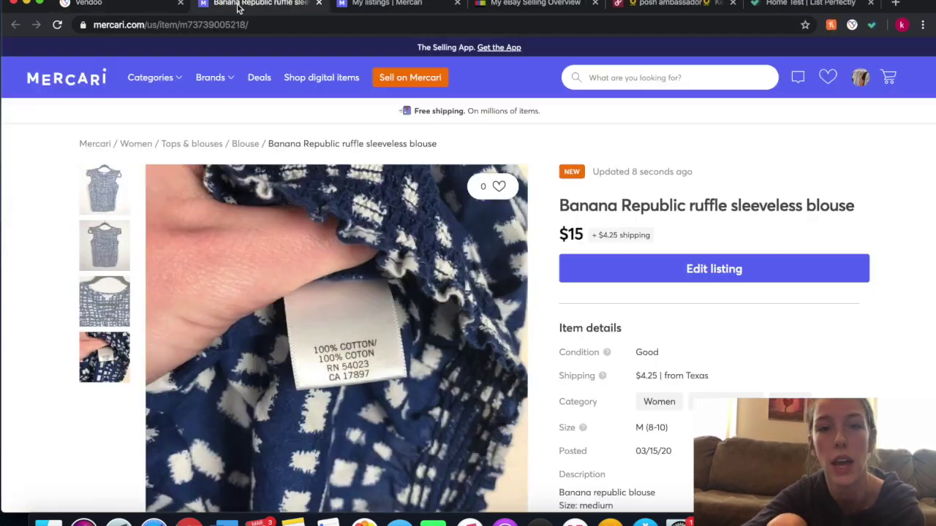
click(319, 4)
click(133, 5)
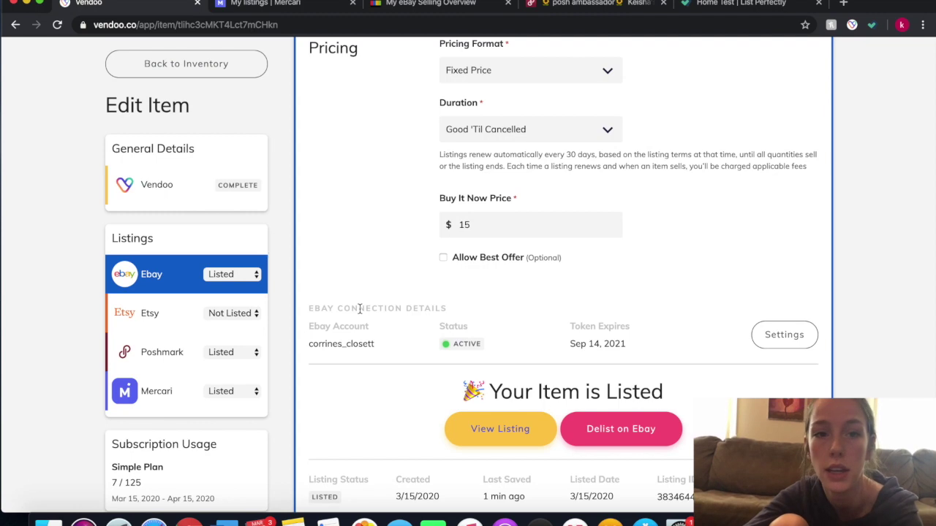
scroll(360, 308, up, 10)
scroll(358, 309, up, 10)
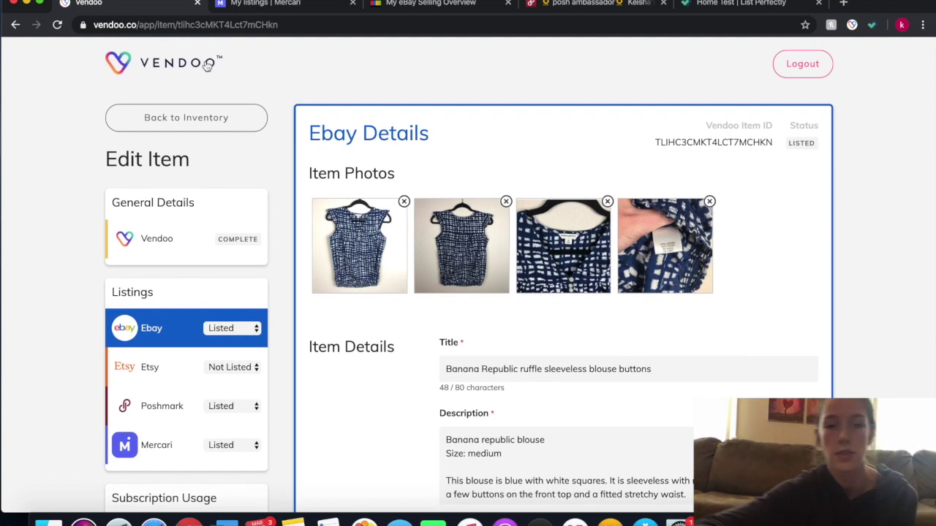
click(202, 62)
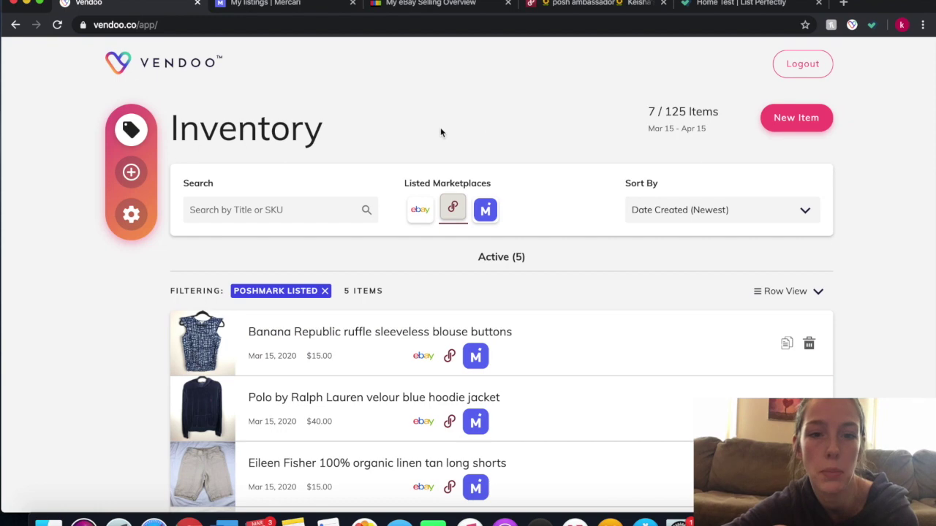
Close Vendoo and bring up the List Perfectly homepage.
click(304, 4)
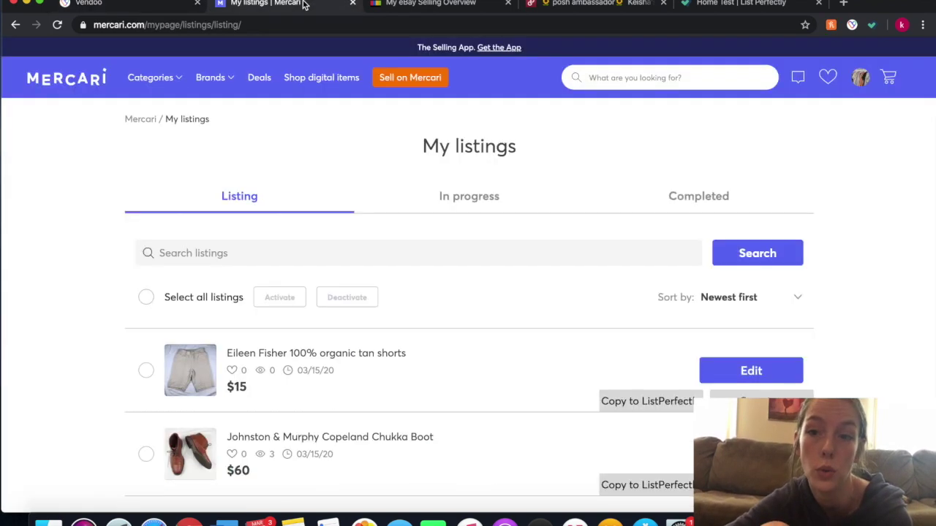
click(168, 5)
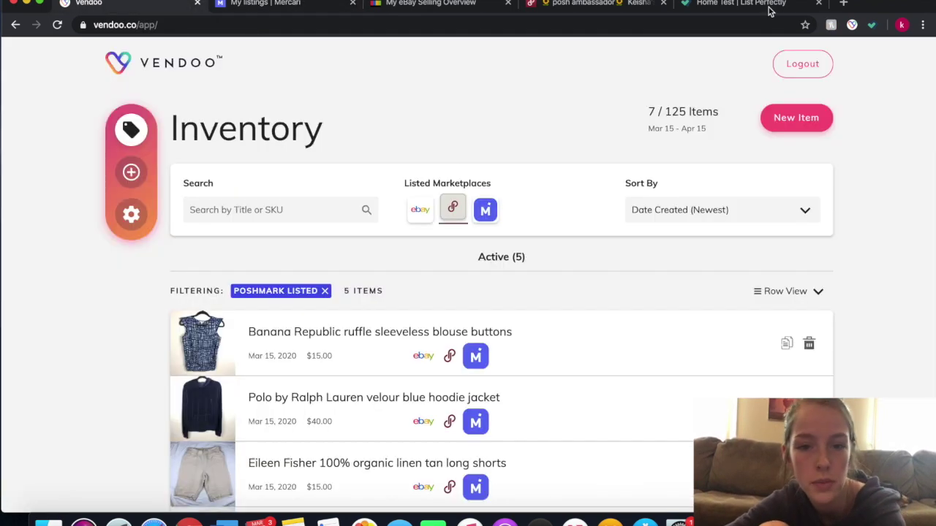
click(196, 6)
click(566, 11)
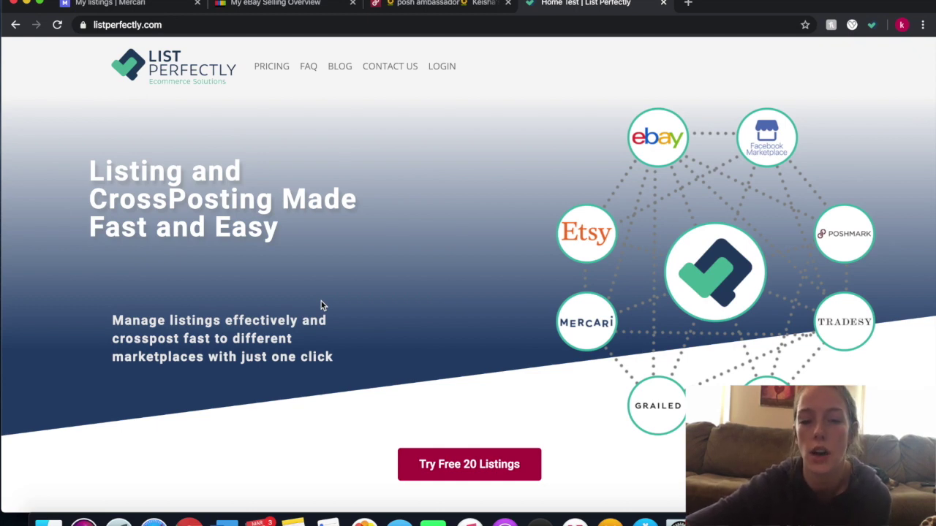
Compare the $29 Simple, $49 Business and $69 Pro plans, then log in.
click(448, 466)
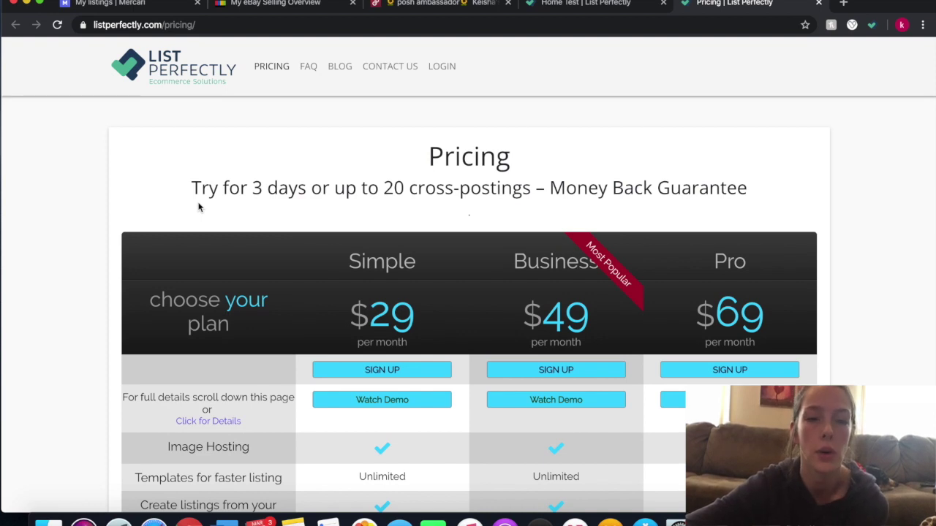
scroll(198, 208, down, 3)
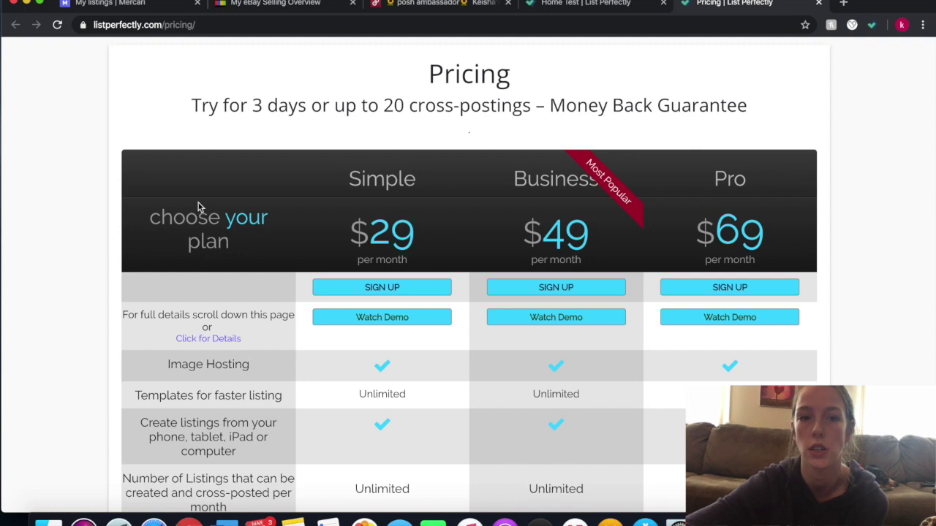
scroll(198, 208, down, 2)
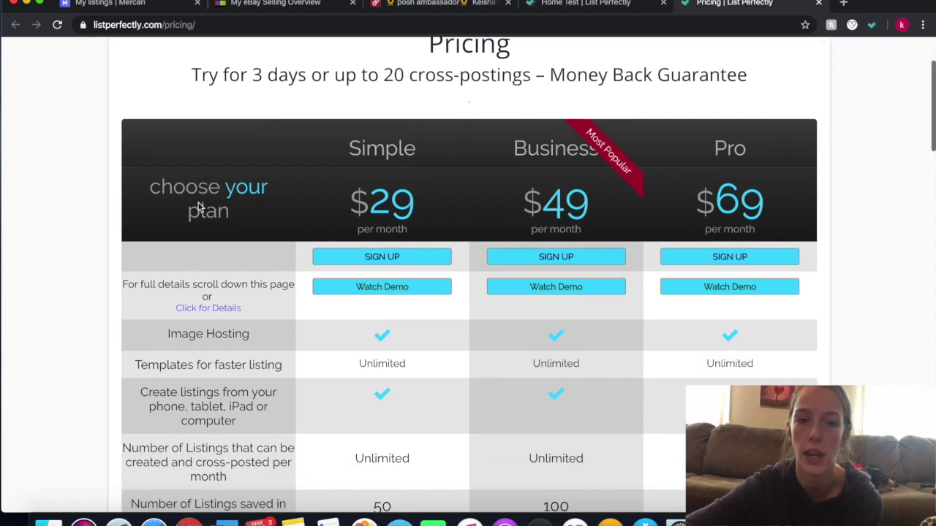
scroll(109, 210, down, 1)
scroll(110, 209, down, 2)
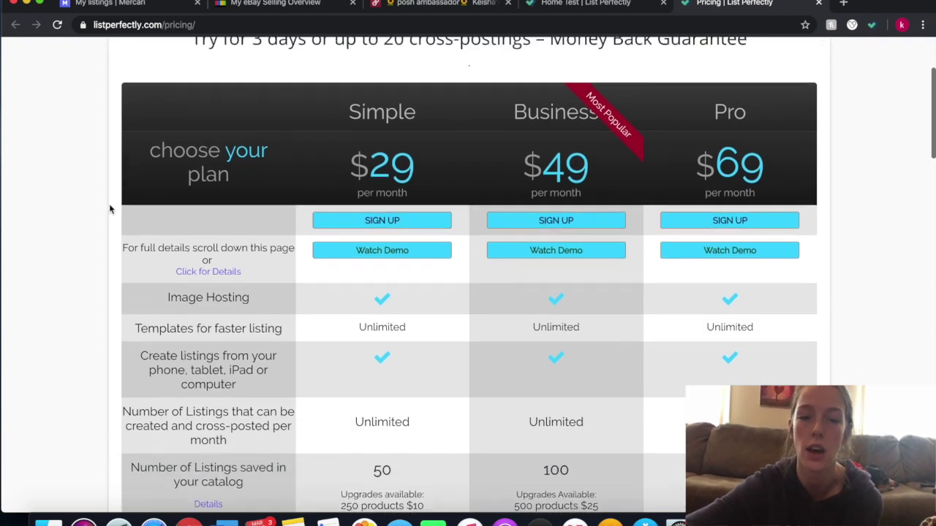
scroll(109, 207, up, 5)
scroll(91, 243, down, 3)
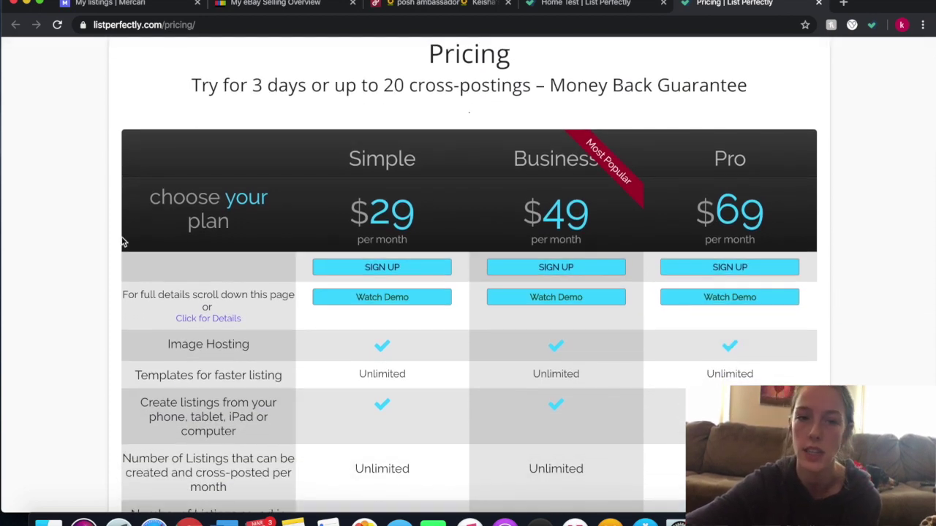
scroll(90, 241, up, 4)
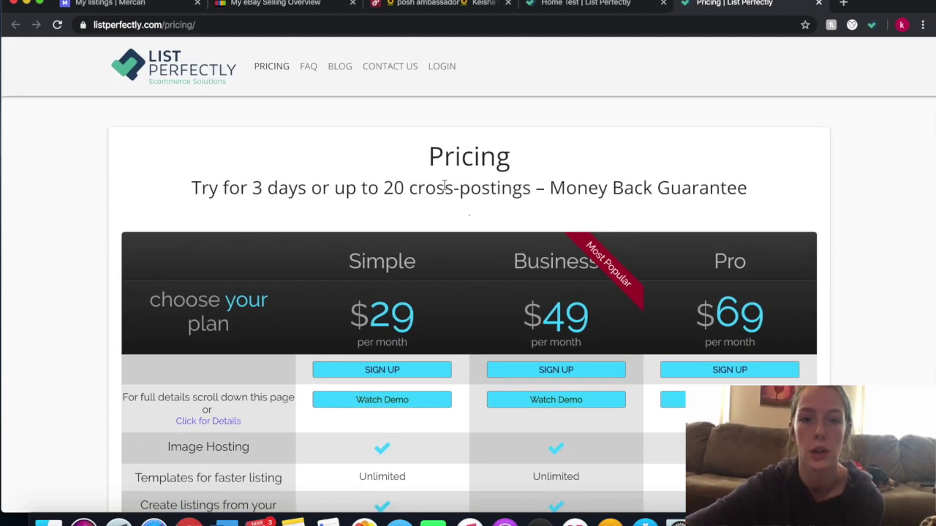
scroll(444, 185, down, 2)
scroll(444, 184, down, 6)
scroll(444, 184, down, 6)
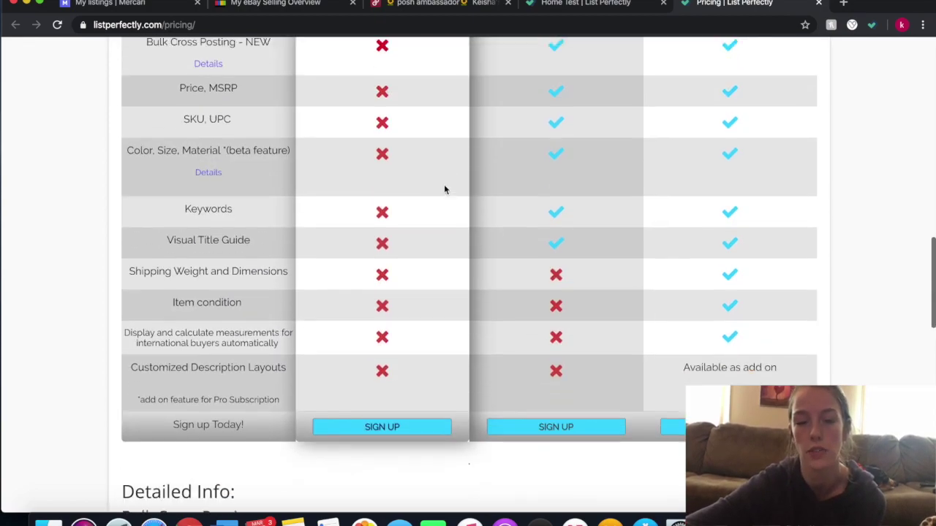
scroll(444, 184, up, 15)
scroll(444, 188, down, 15)
scroll(443, 188, up, 10)
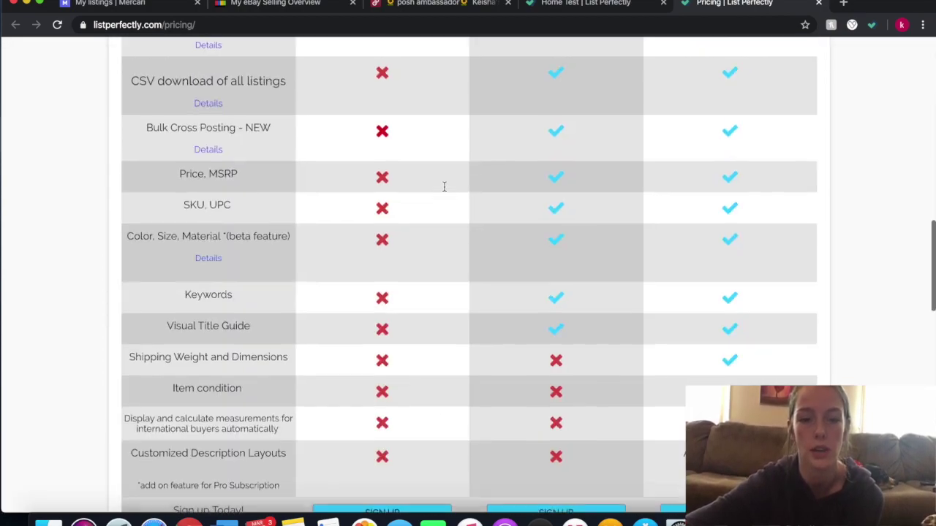
scroll(444, 190, down, 1)
scroll(444, 192, down, 1)
scroll(444, 191, up, 5)
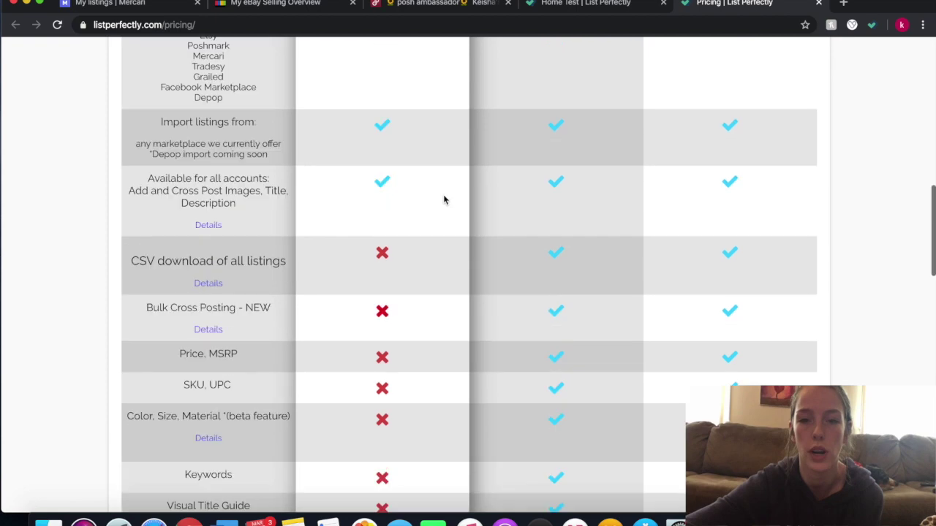
scroll(444, 198, up, 8)
scroll(444, 198, up, 3)
scroll(441, 183, up, 2)
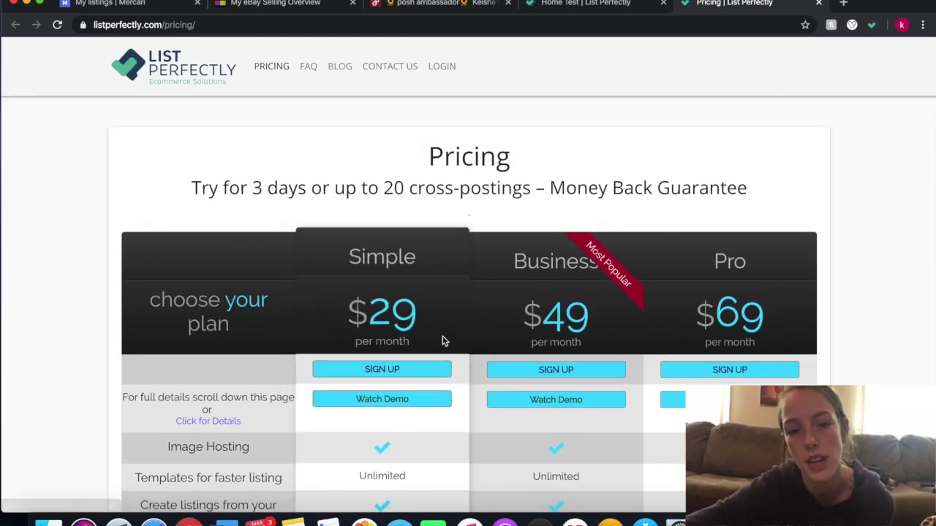
click(442, 66)
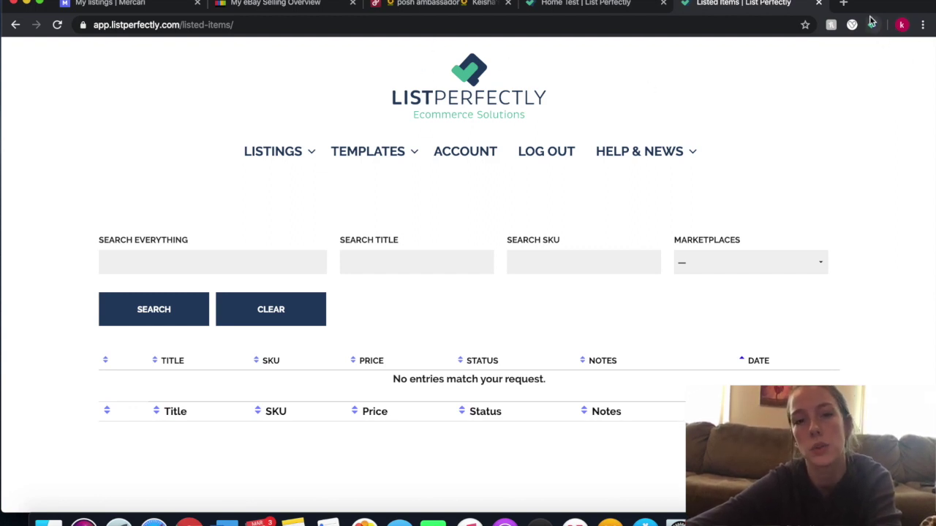
Switch back to the Poshmark closet tab.
click(428, 5)
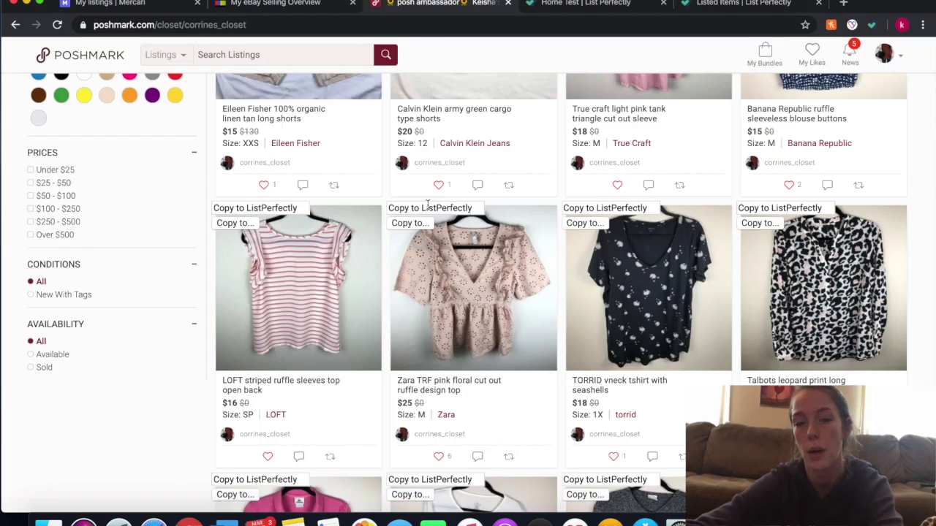
Copy the Zara pink floral top from Poshmark to Mercari.
click(410, 223)
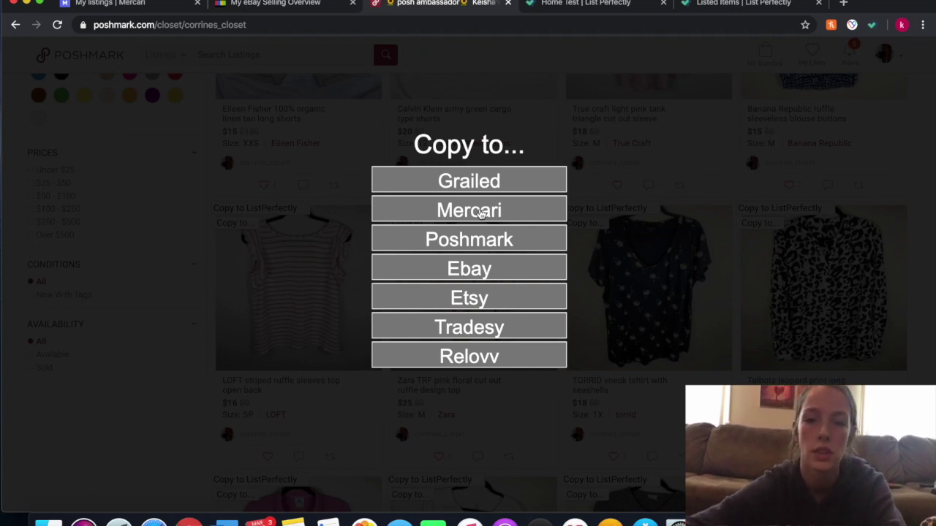
click(481, 210)
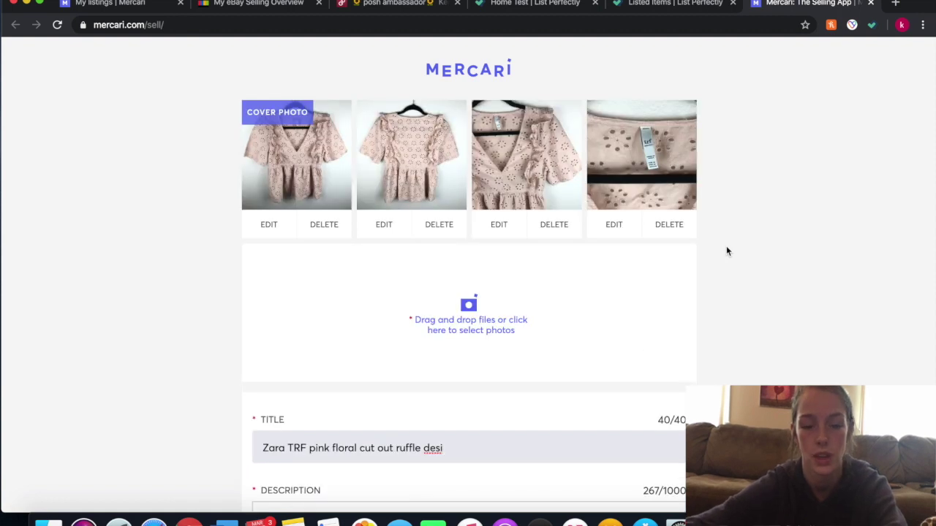
Remove the cut-off word from the Zara top's Mercari title.
scroll(726, 251, down, 2)
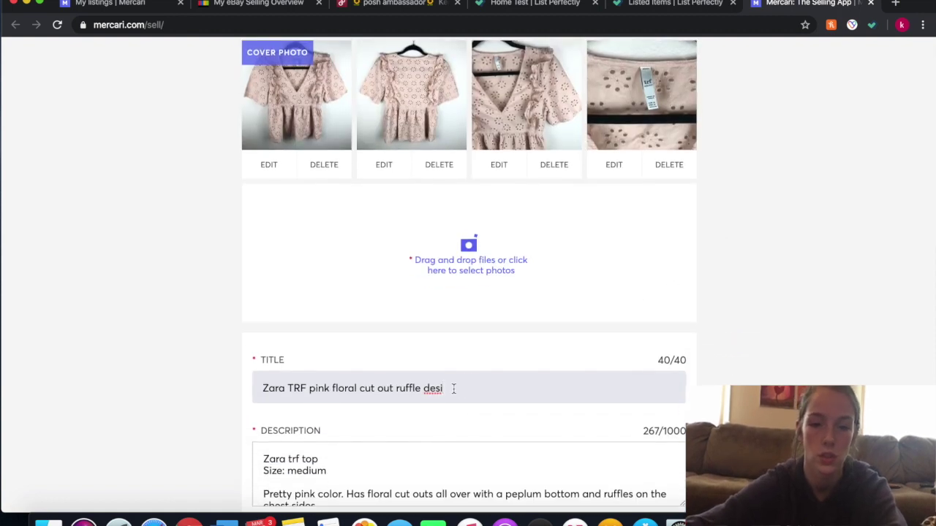
key(BackSpace)
key(BackSpace)
key(BackSpace)
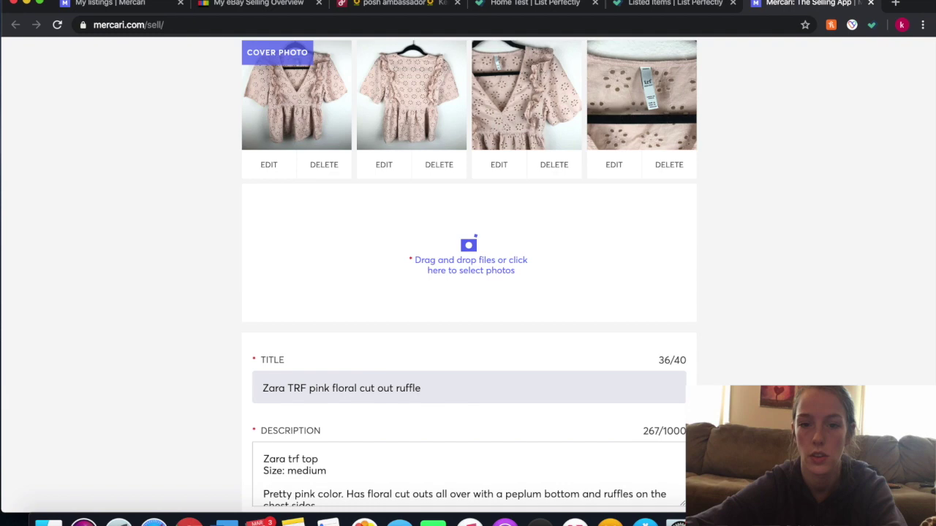
scroll(713, 298, up, 2)
scroll(712, 298, down, 5)
scroll(713, 298, up, 2)
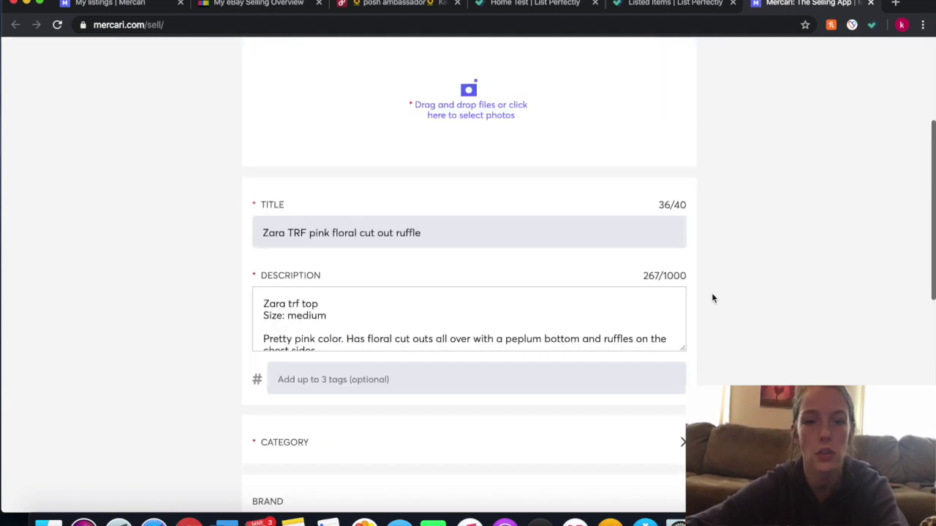
scroll(658, 321, up, 3)
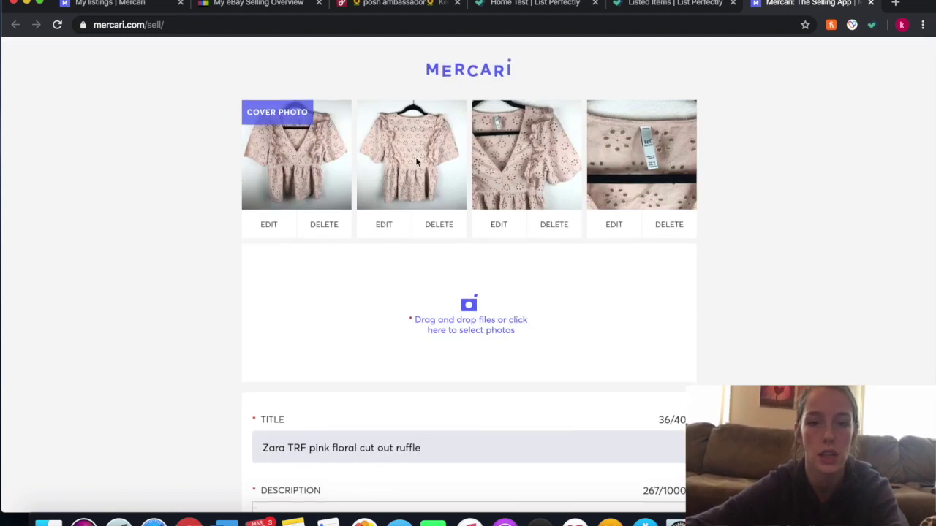
scroll(764, 227, down, 4)
scroll(766, 232, down, 2)
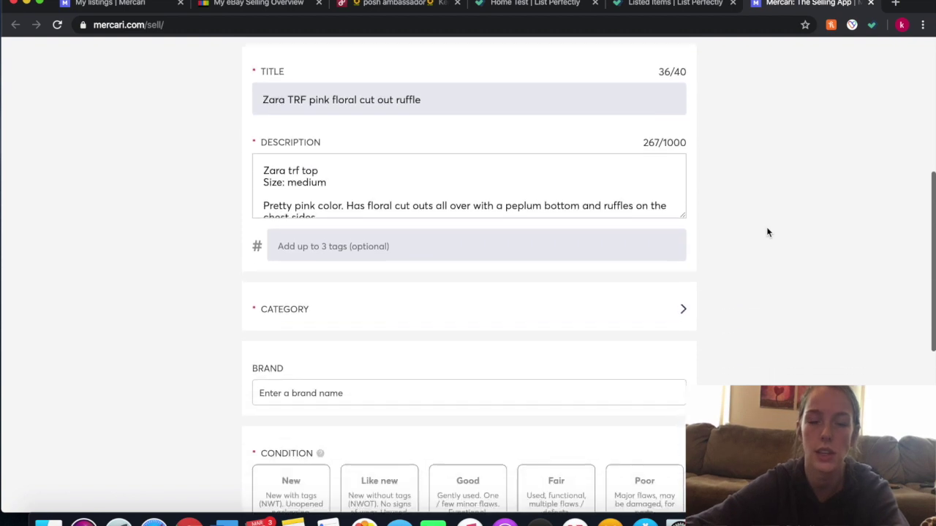
scroll(766, 232, down, 1)
scroll(766, 233, down, 1)
scroll(766, 232, down, 1)
scroll(766, 233, up, 4)
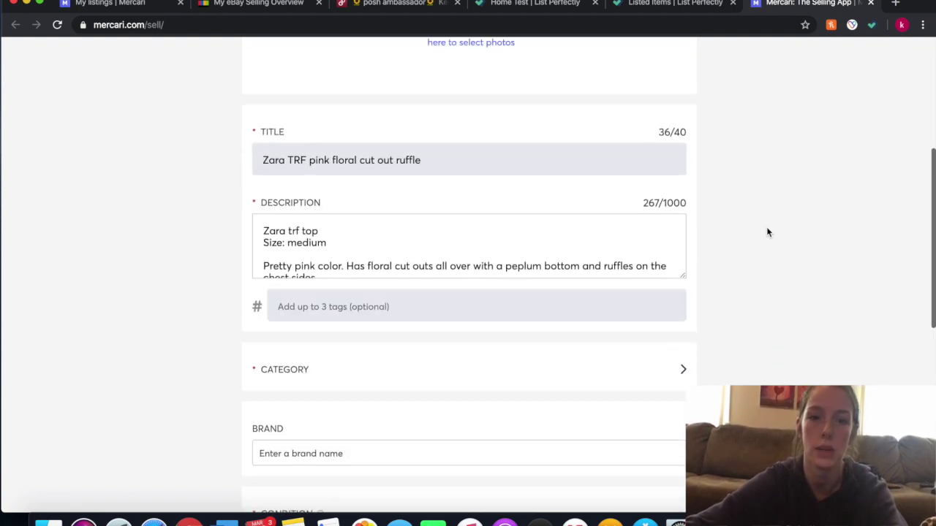
scroll(766, 232, down, 1)
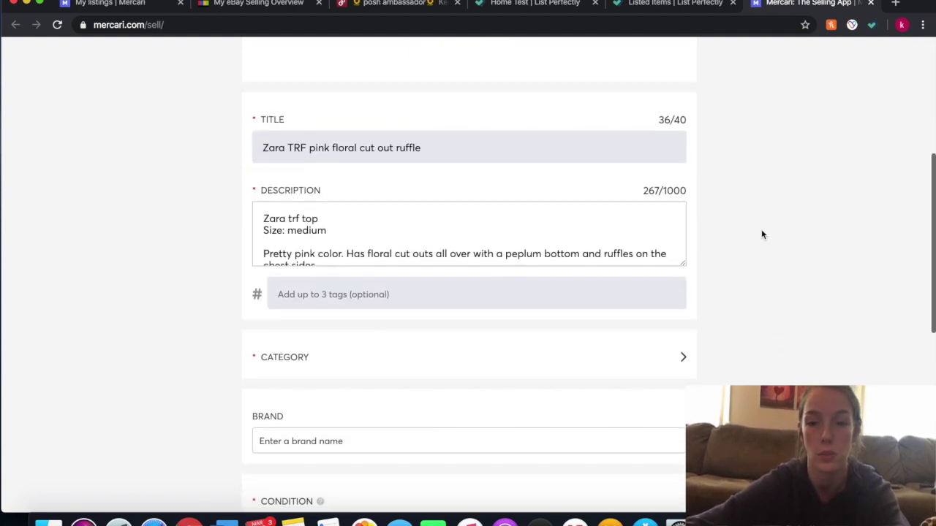
Set the category to Blouse and the brand to ZARA.
click(677, 362)
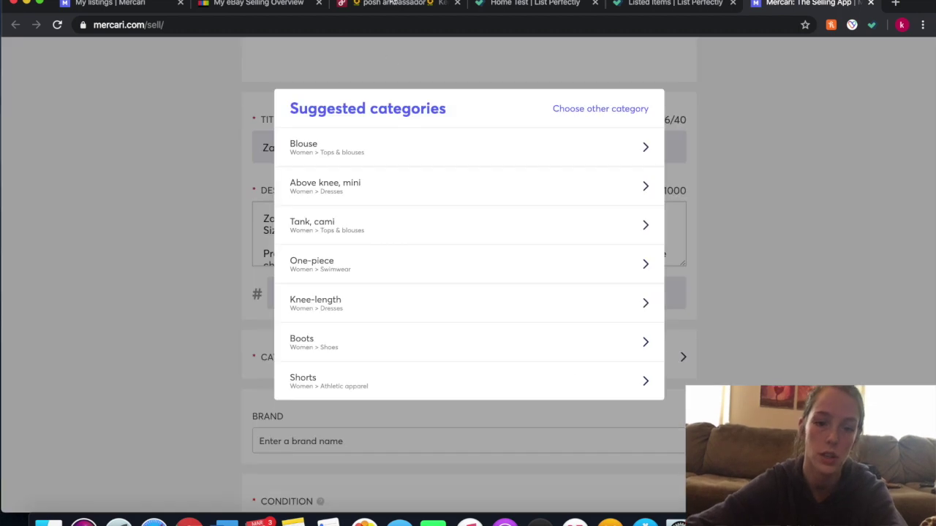
click(360, 152)
scroll(534, 259, down, 3)
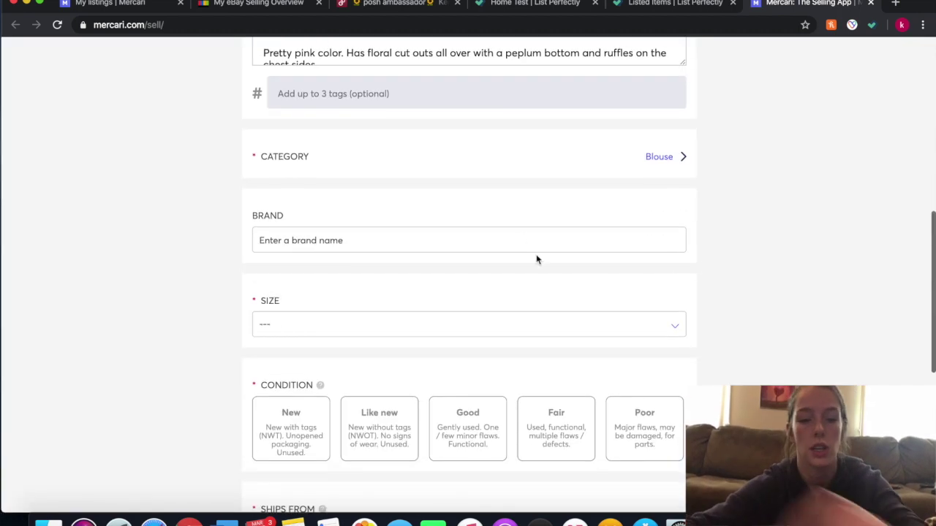
text(zara)
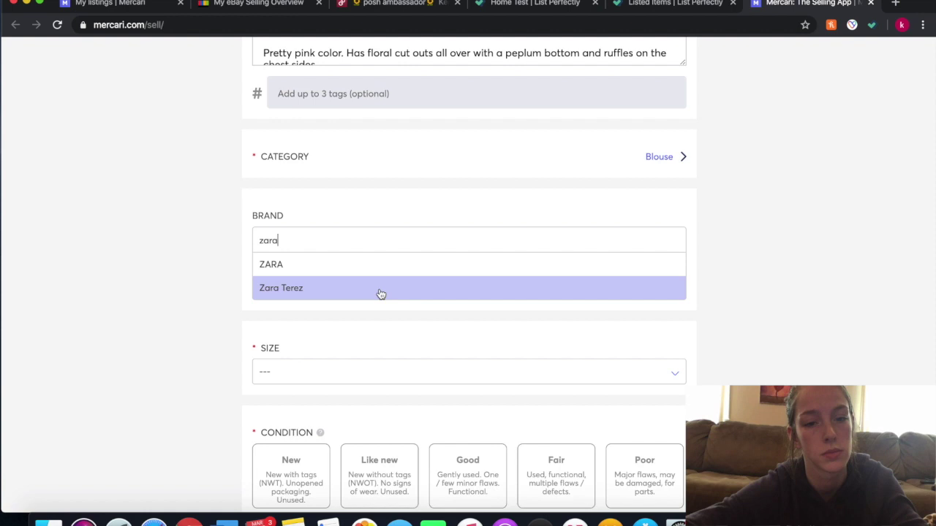
click(375, 272)
scroll(376, 272, up, 4)
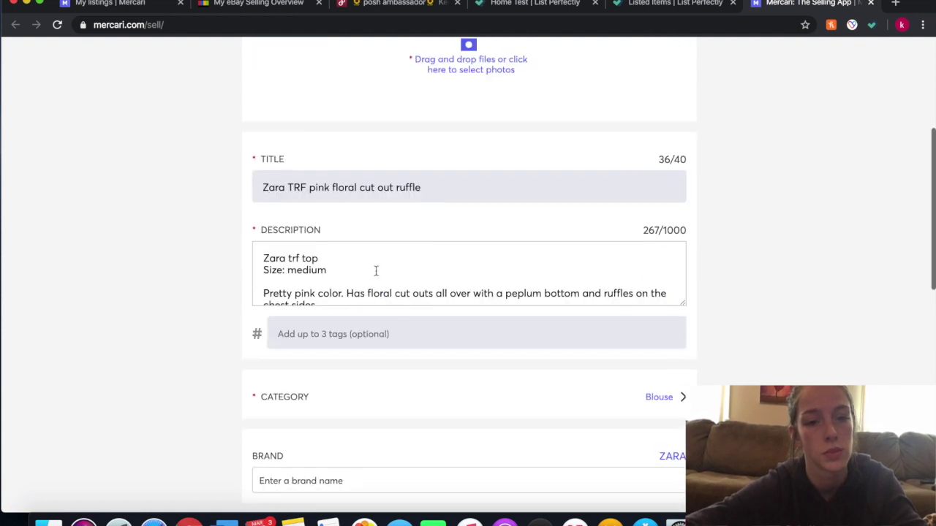
scroll(265, 417, down, 3)
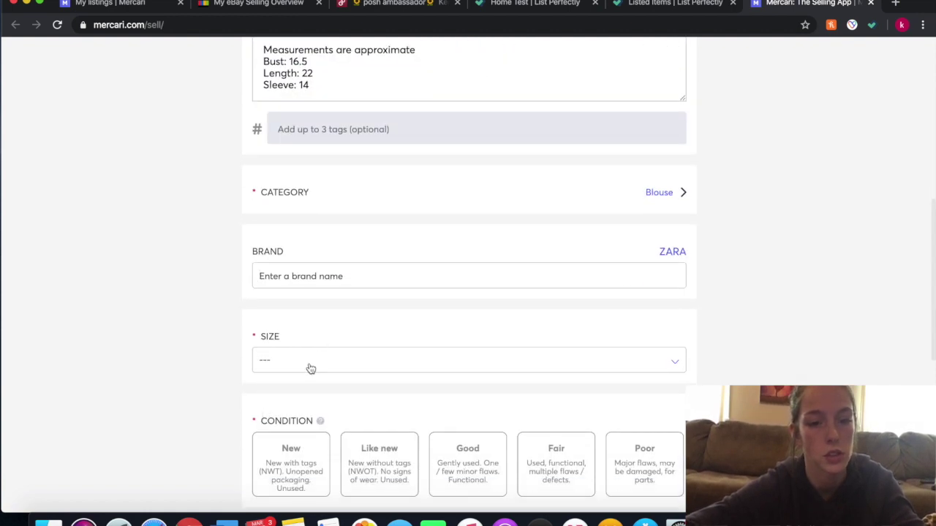
Set the size to M (8-10) and the condition to Good.
click(309, 368)
scroll(277, 453, down, 2)
scroll(282, 432, up, 1)
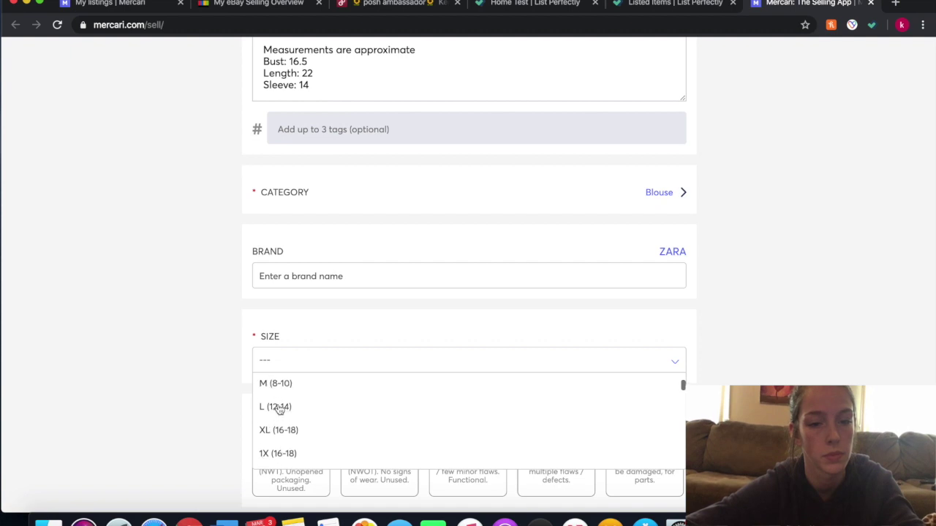
click(277, 398)
scroll(701, 340, down, 2)
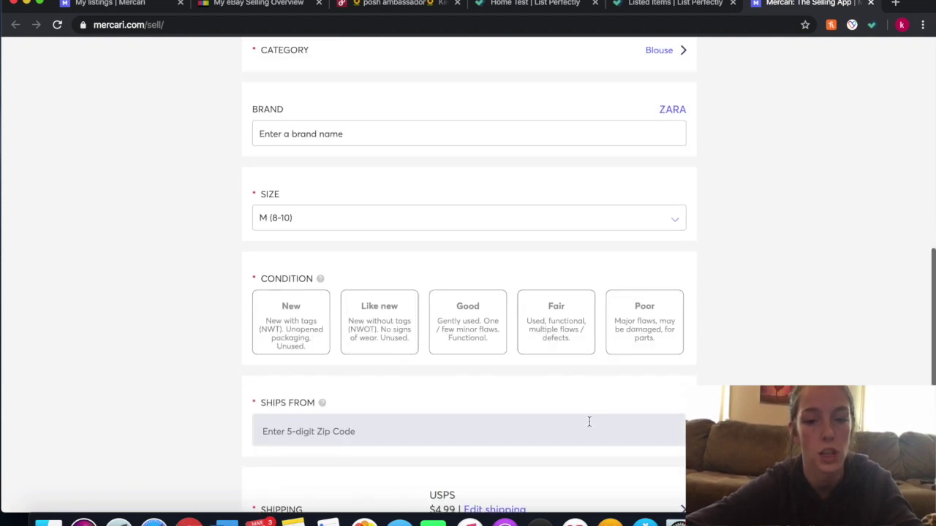
click(465, 318)
Enter the ships-from zip code for the listing.
scroll(737, 309, down, 1)
click(561, 343)
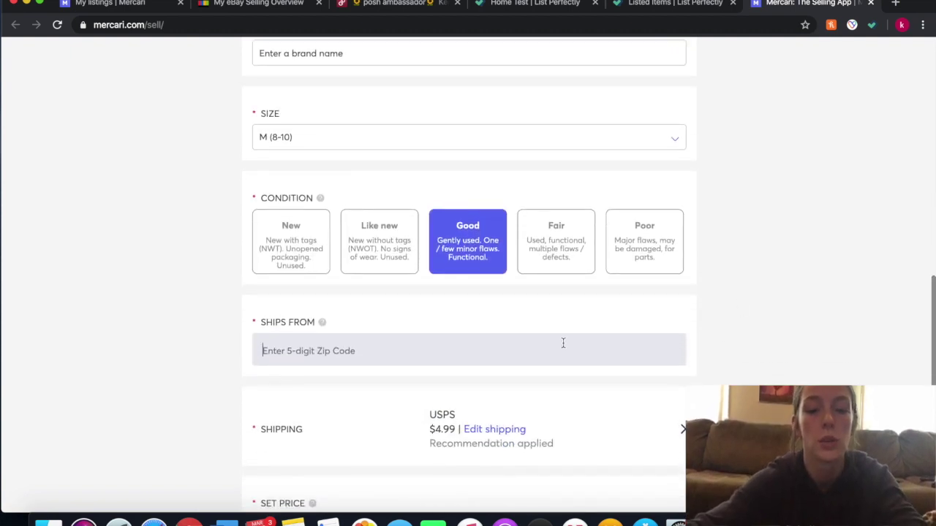
text(75762)
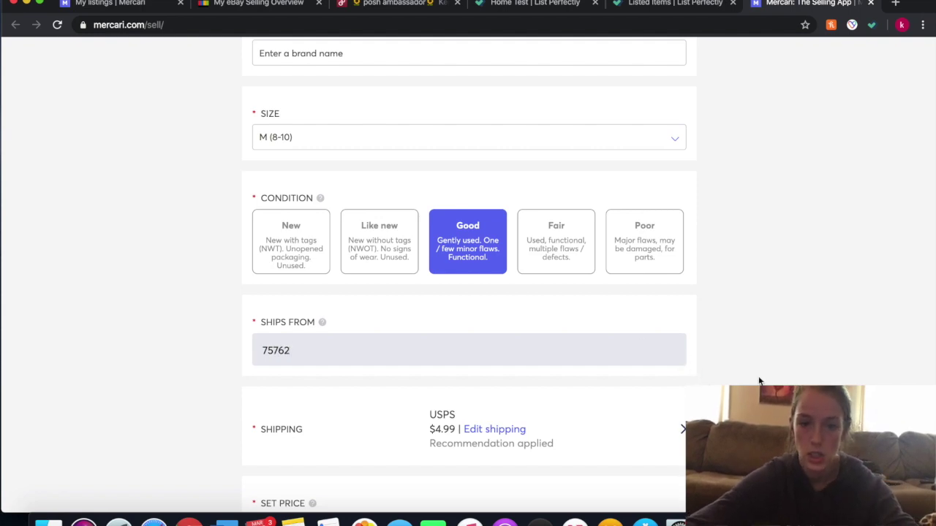
scroll(759, 380, down, 2)
scroll(703, 339, down, 1)
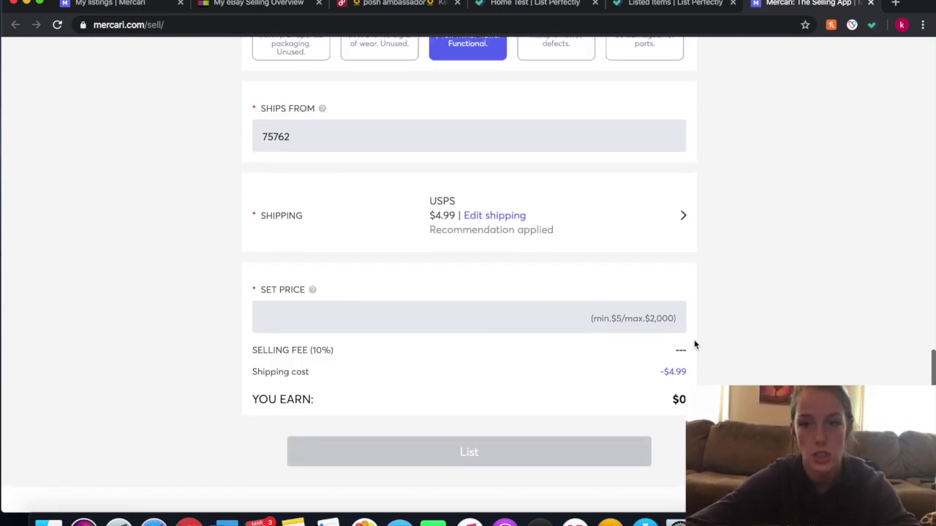
Price the Zara top at $25, checked against Poshmark, and list it.
click(397, 5)
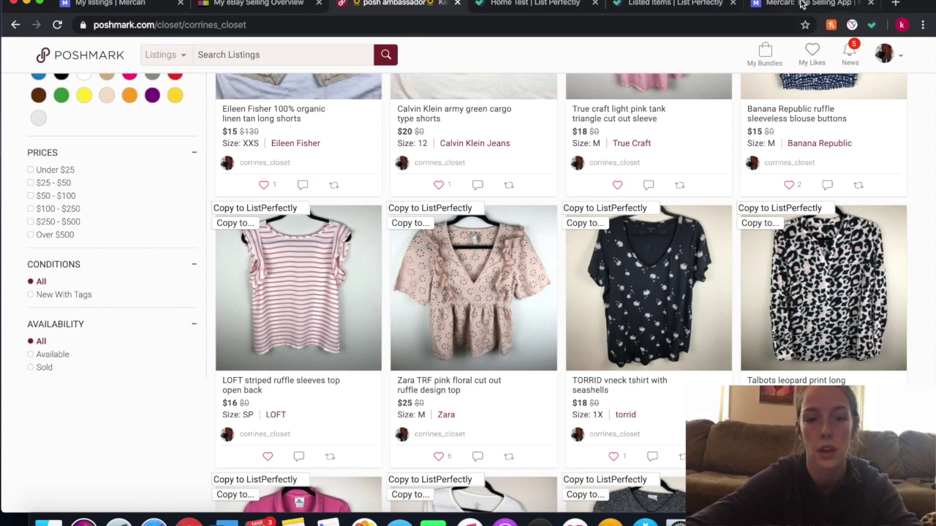
click(801, 4)
click(445, 311)
text(25)
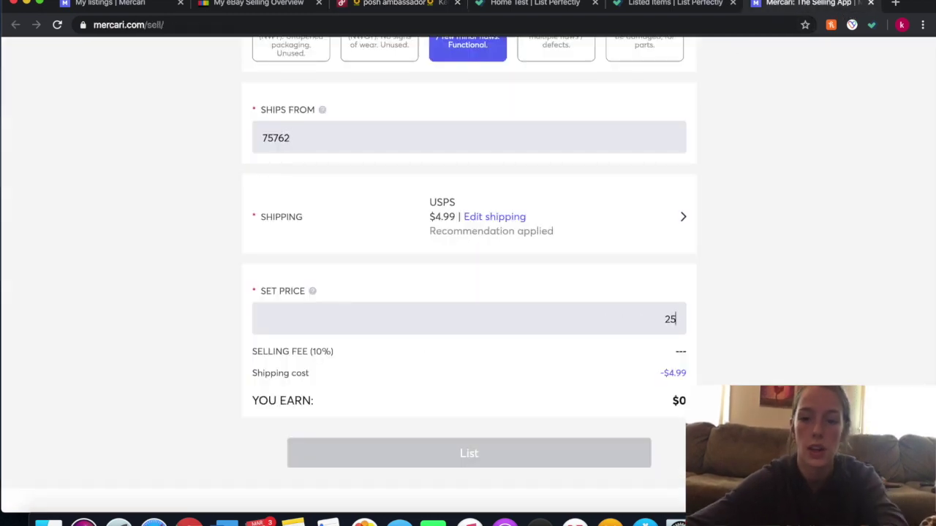
click(525, 468)
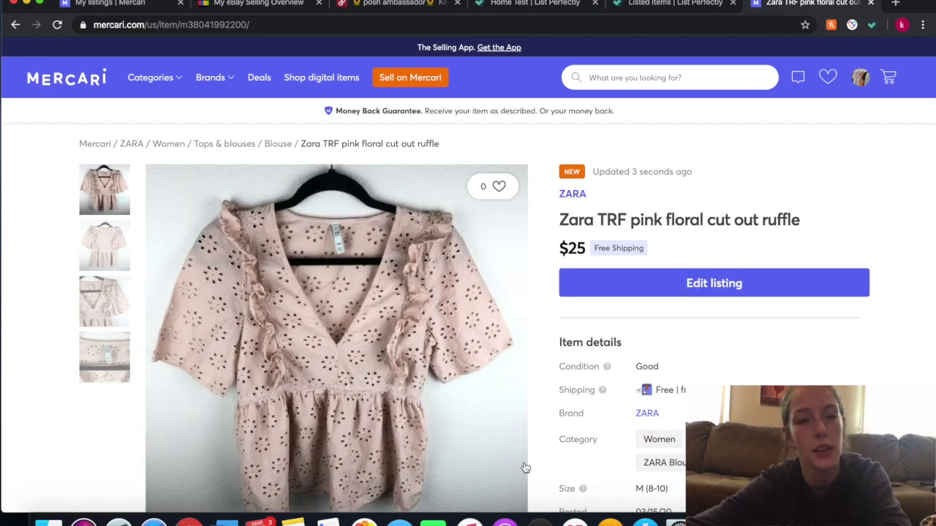
mouse_move(104, 246)
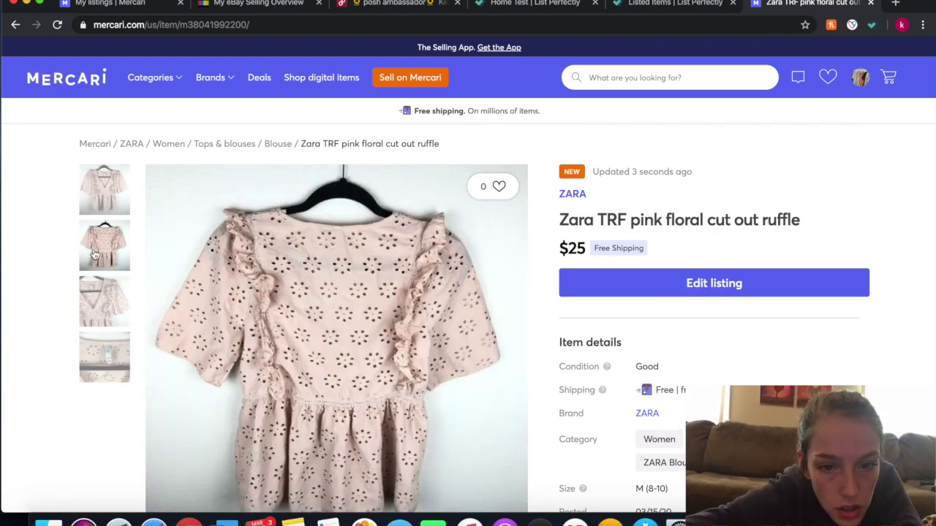
Review the live Zara listing, then close the List Perfectly listed-items tab.
scroll(81, 195, down, 1)
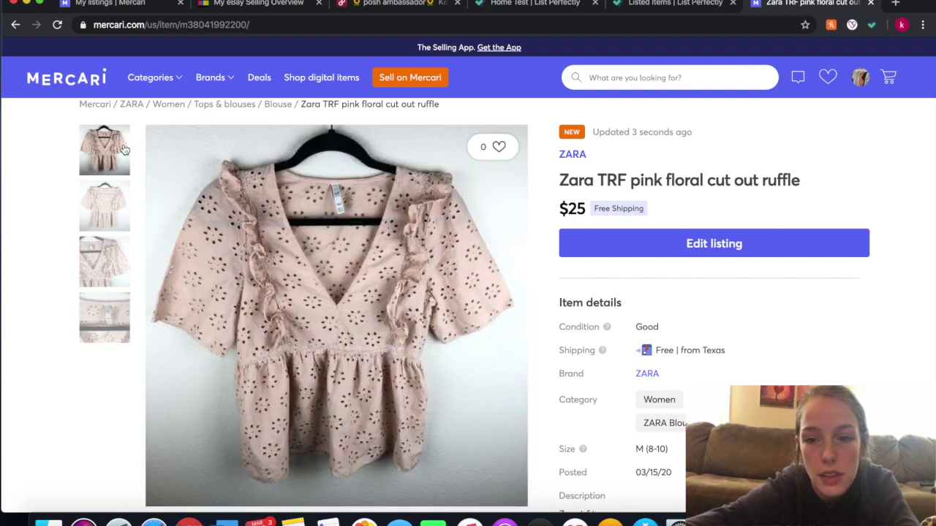
click(669, 3)
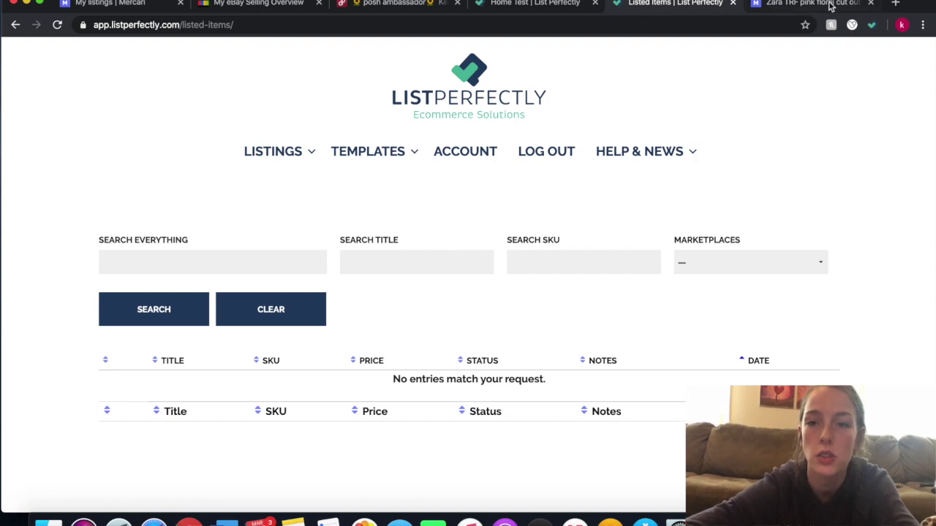
click(731, 4)
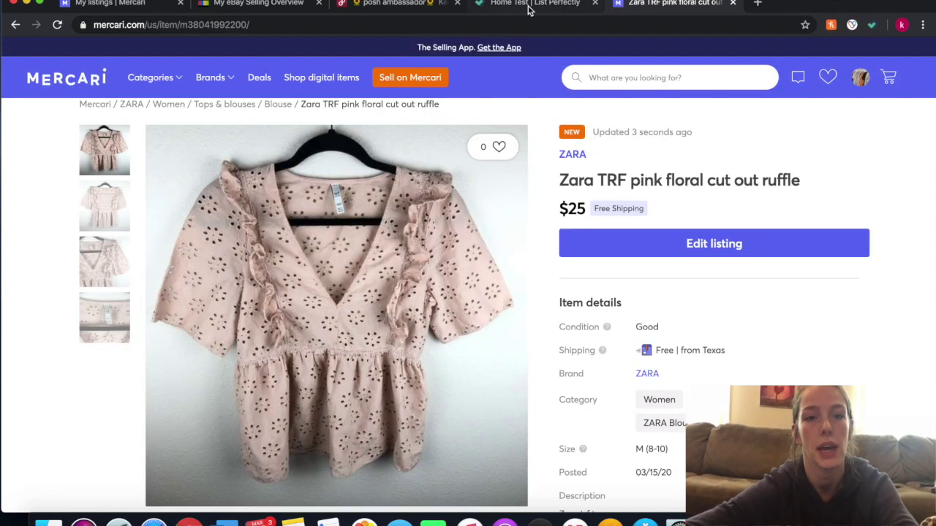
click(531, 6)
Copy the TORRID v-neck seashell t-shirt from the Poshmark closet to eBay.
click(226, 6)
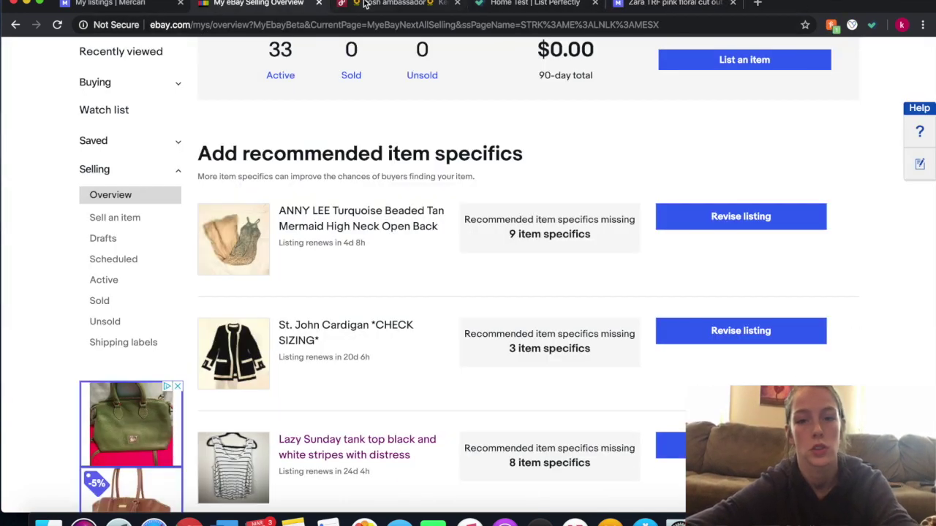
click(365, 4)
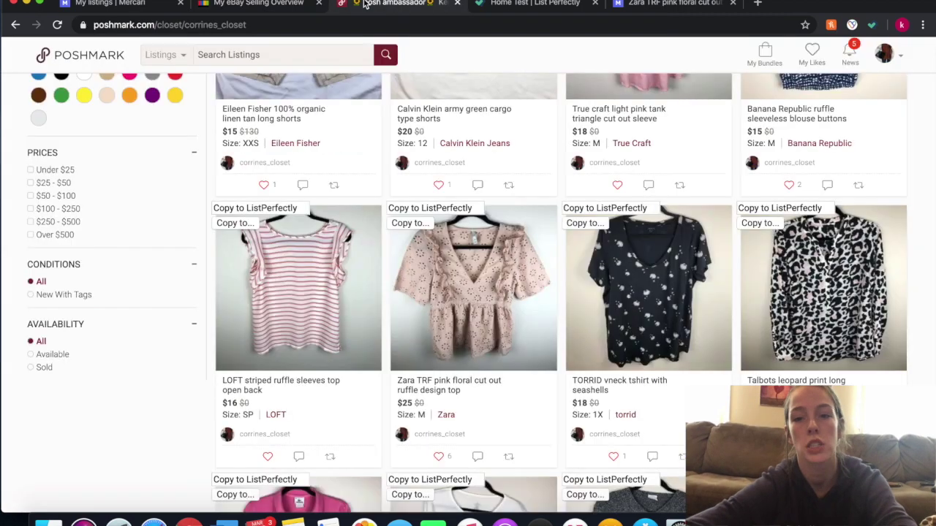
click(596, 224)
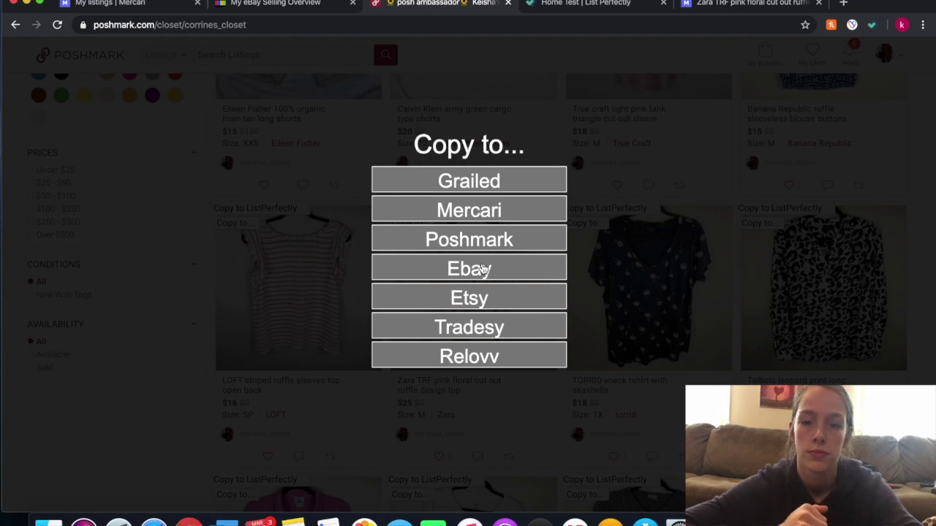
click(483, 269)
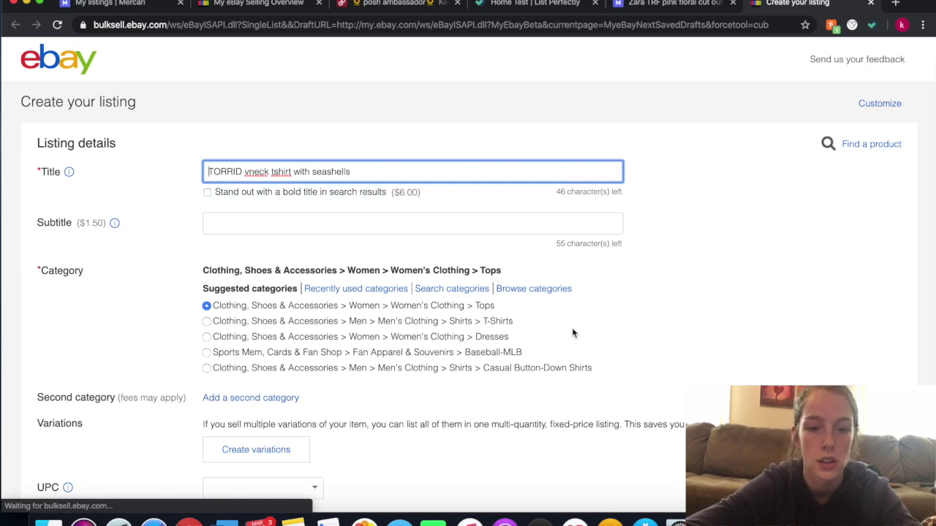
Set the Torrid tee's eBay item condition to Pre-owned.
scroll(572, 330, down, 1)
scroll(573, 331, down, 3)
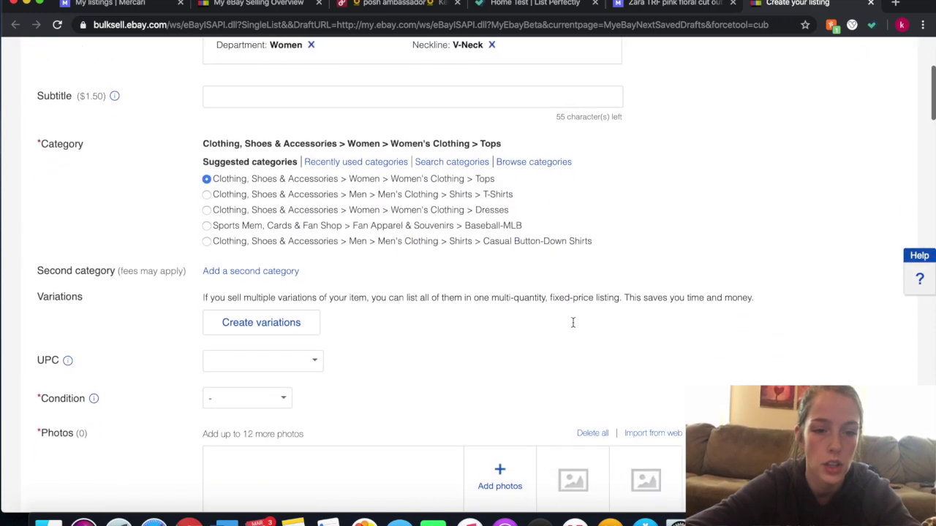
scroll(574, 328, down, 1)
click(247, 333)
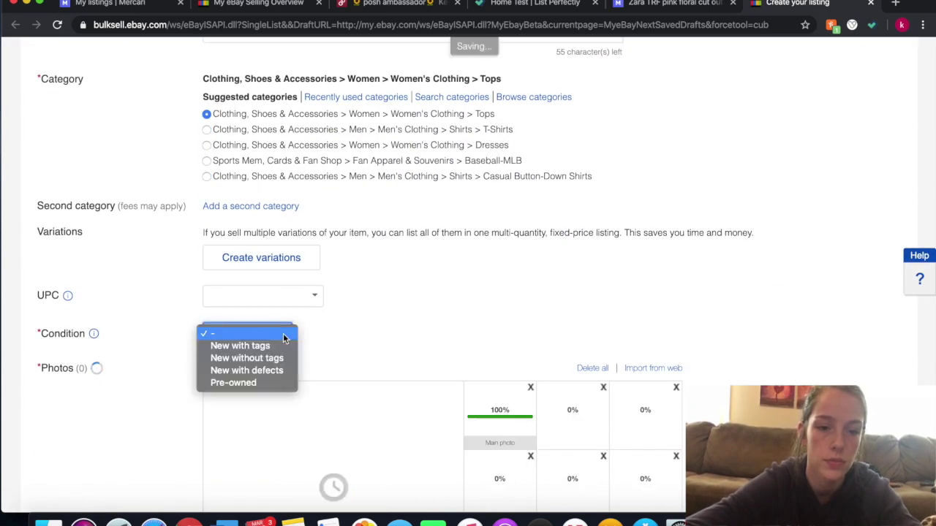
click(267, 384)
Set the required Size Type item specific to Plus.
scroll(267, 384, down, 3)
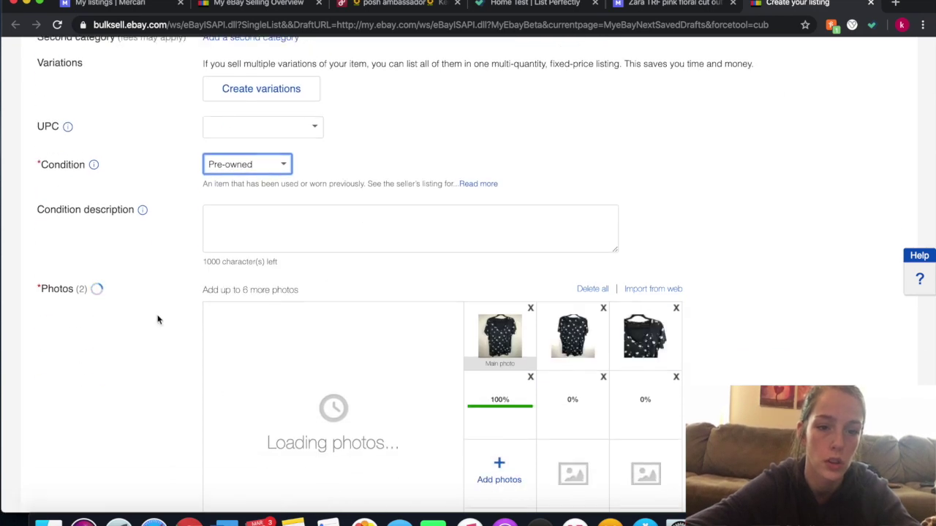
scroll(157, 320, down, 5)
scroll(157, 319, down, 4)
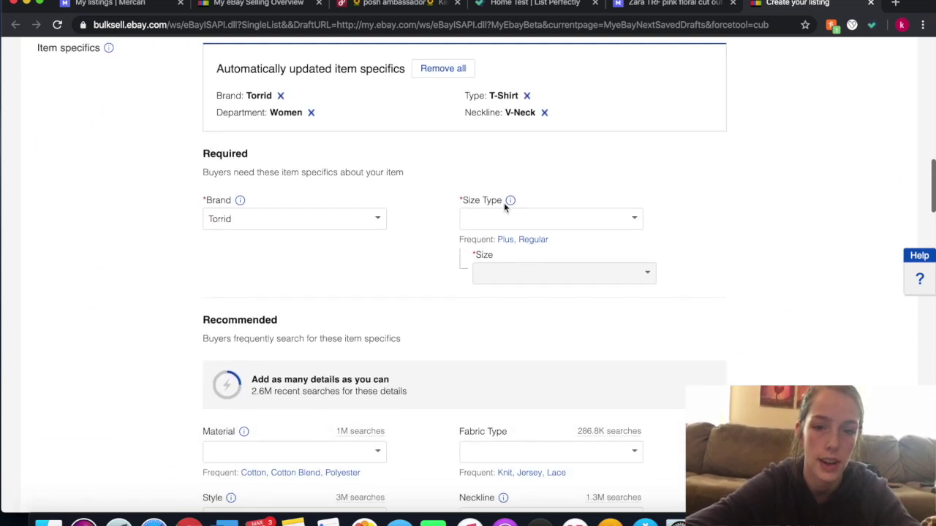
click(534, 224)
click(509, 239)
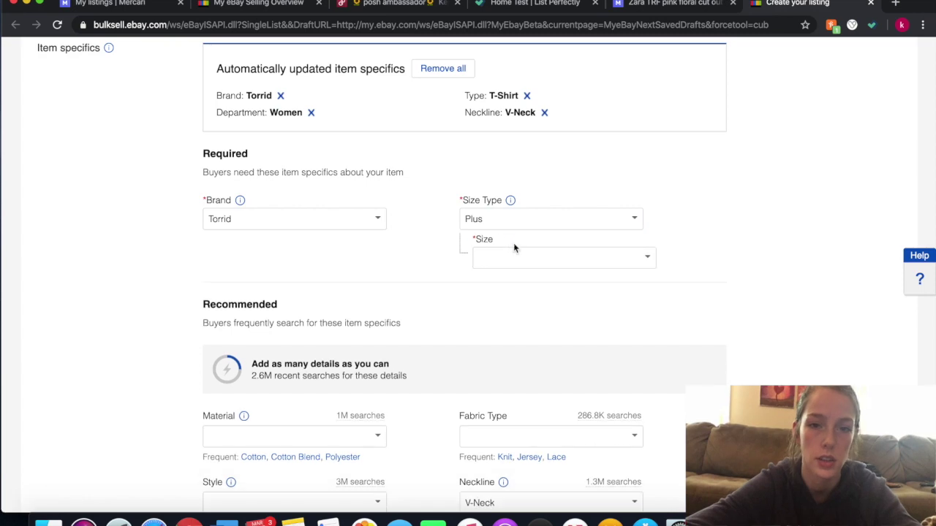
Choose 1X from the plus sizes list for the required Size.
scroll(513, 243, up, 3)
scroll(515, 248, up, 3)
scroll(518, 252, down, 2)
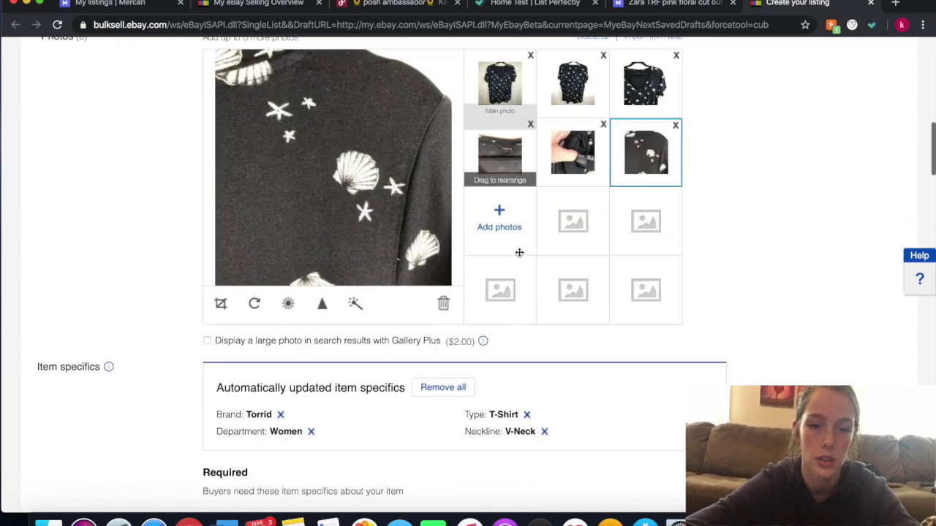
scroll(518, 251, down, 1)
scroll(518, 250, up, 6)
scroll(518, 251, up, 1)
scroll(518, 251, down, 8)
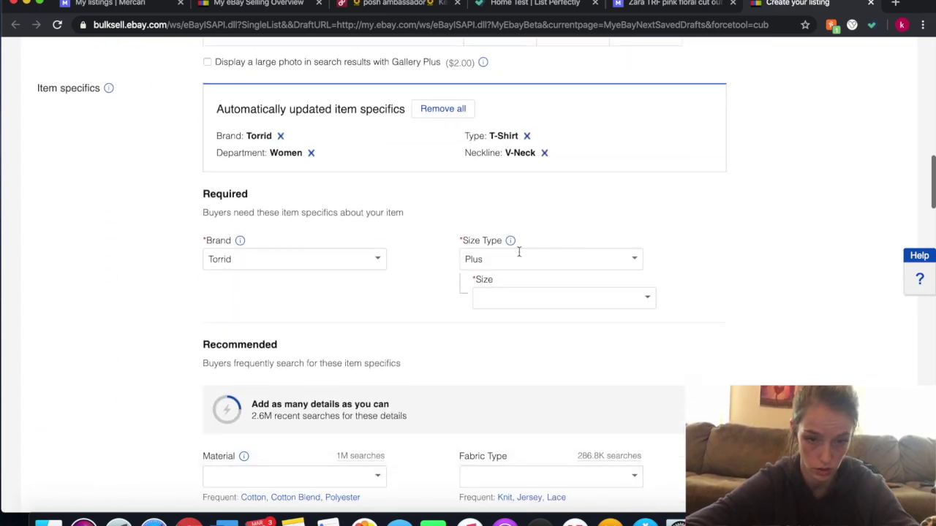
scroll(518, 251, down, 3)
scroll(518, 250, down, 3)
scroll(519, 256, down, 5)
scroll(519, 256, down, 1)
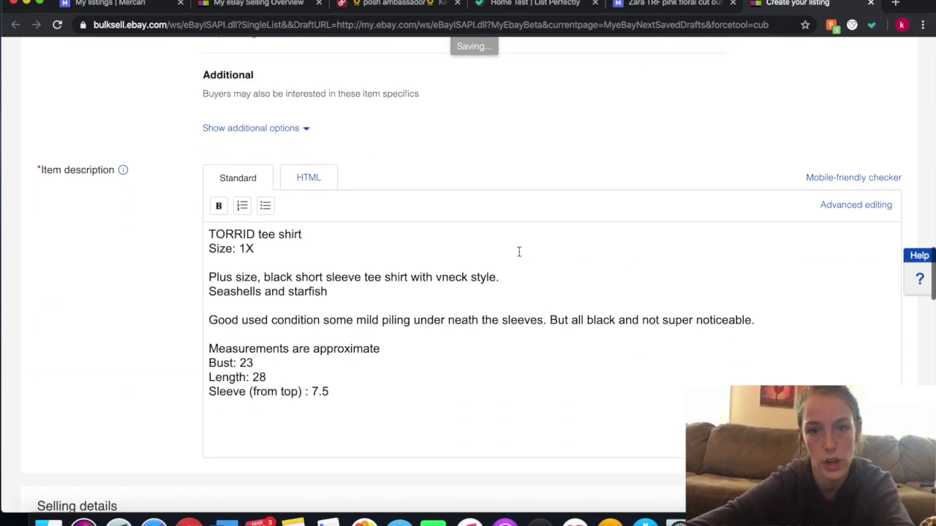
scroll(519, 256, up, 8)
scroll(520, 299, up, 3)
click(525, 324)
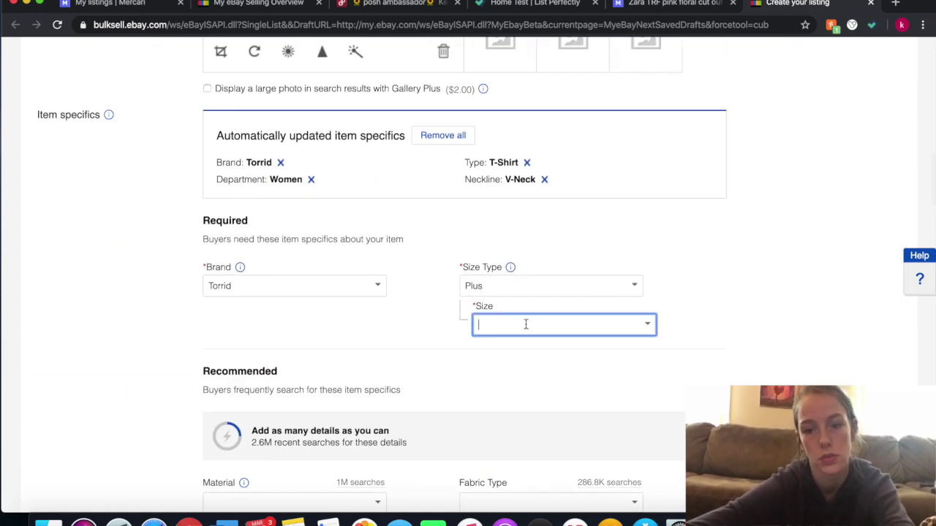
click(645, 326)
scroll(522, 376, up, 1)
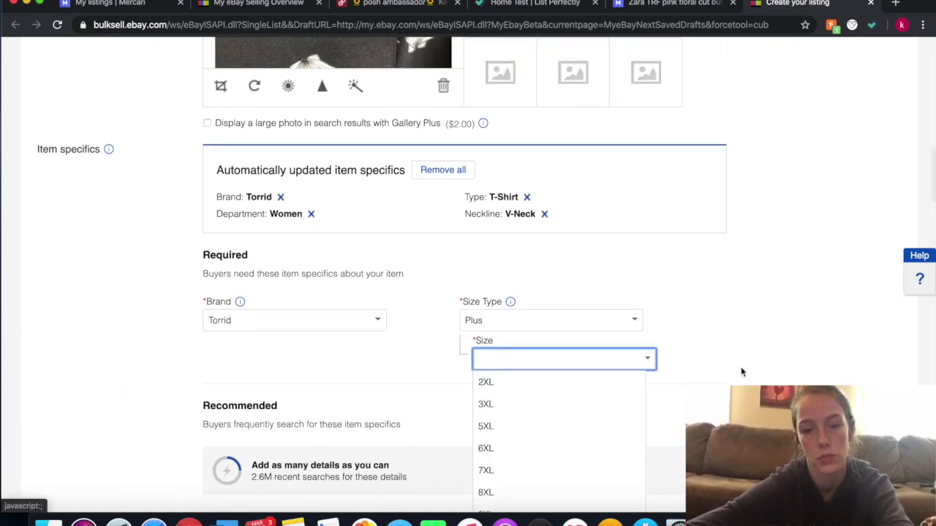
scroll(740, 369, down, 3)
scroll(591, 349, down, 3)
scroll(592, 348, down, 2)
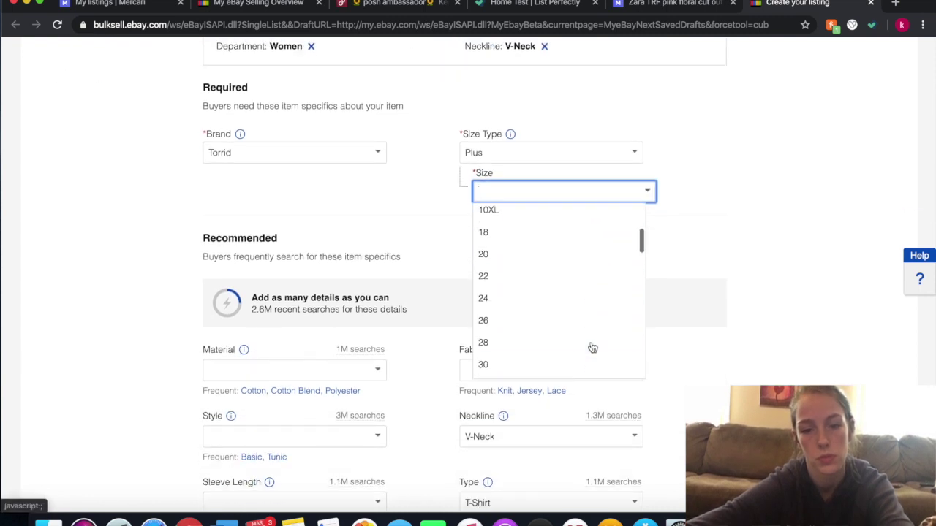
scroll(592, 348, down, 3)
scroll(592, 348, down, 3)
scroll(592, 348, down, 3)
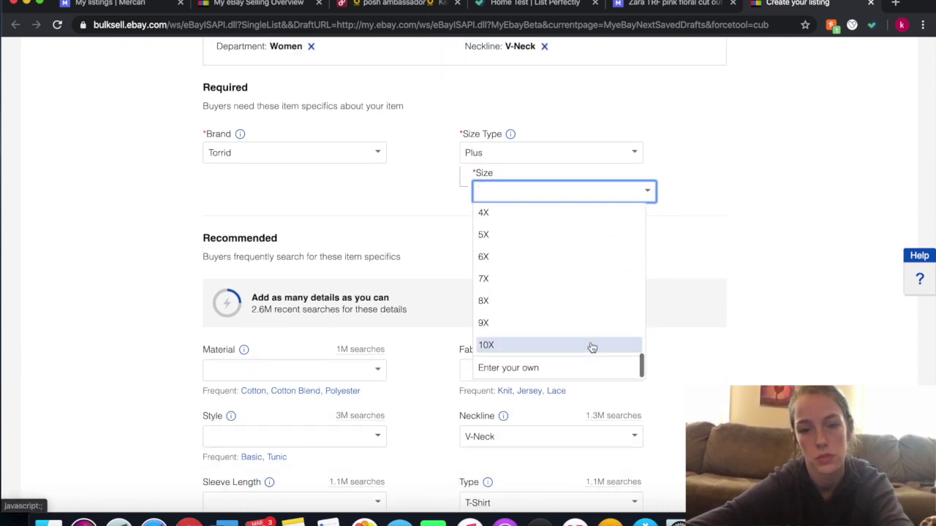
scroll(592, 348, up, 2)
click(516, 265)
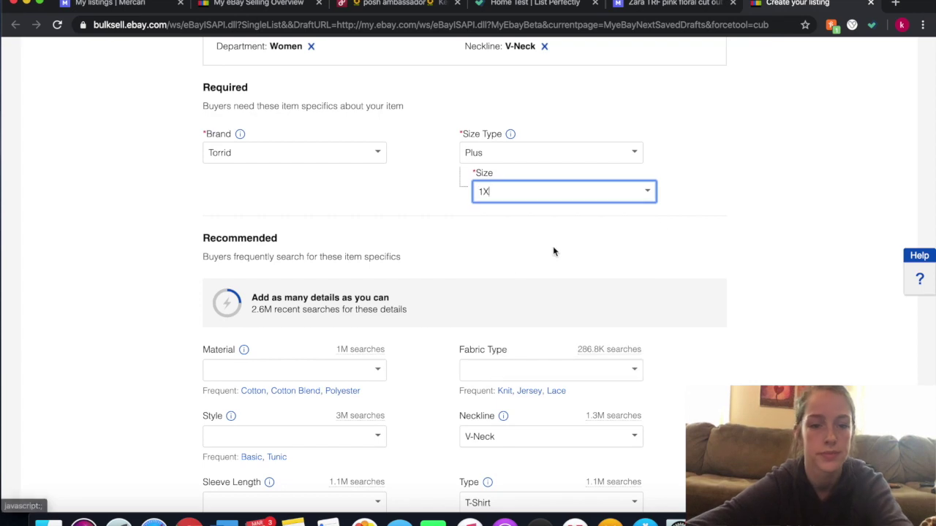
scroll(659, 228, down, 2)
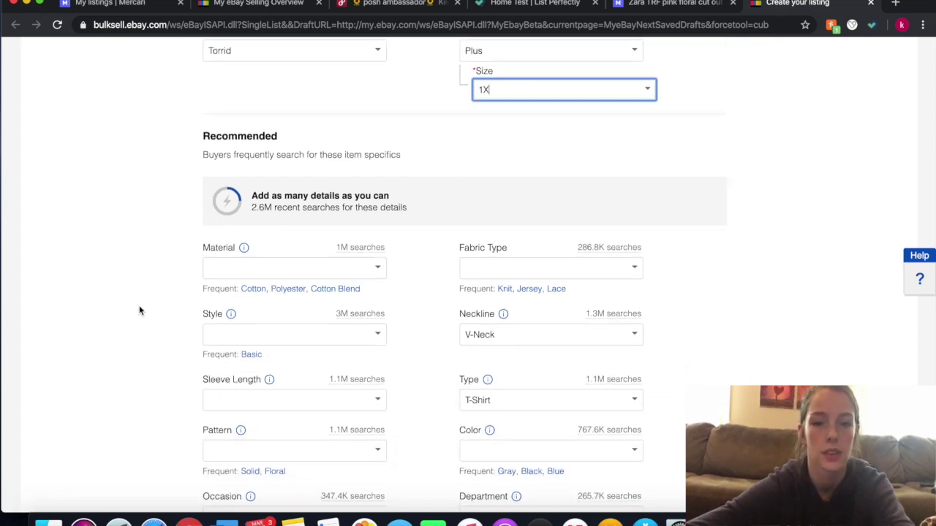
scroll(140, 310, down, 1)
scroll(140, 311, down, 3)
scroll(139, 311, down, 2)
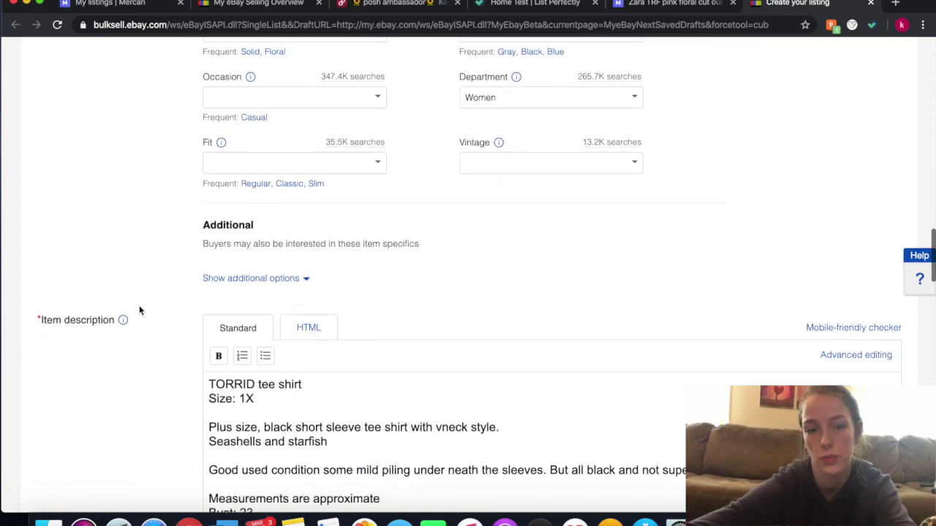
scroll(141, 306, down, 2)
scroll(141, 304, down, 5)
scroll(140, 303, down, 1)
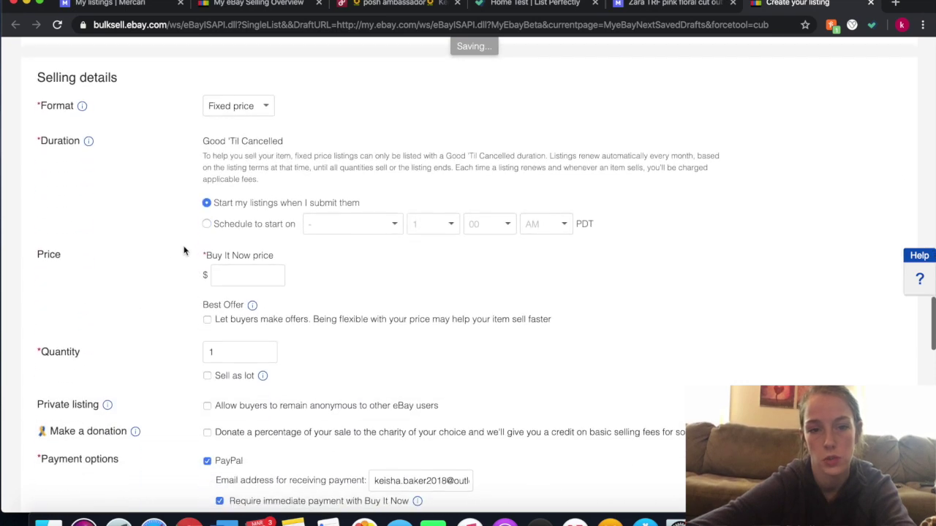
Enter an $18 Buy It Now price, matching the Poshmark closet price.
click(236, 277)
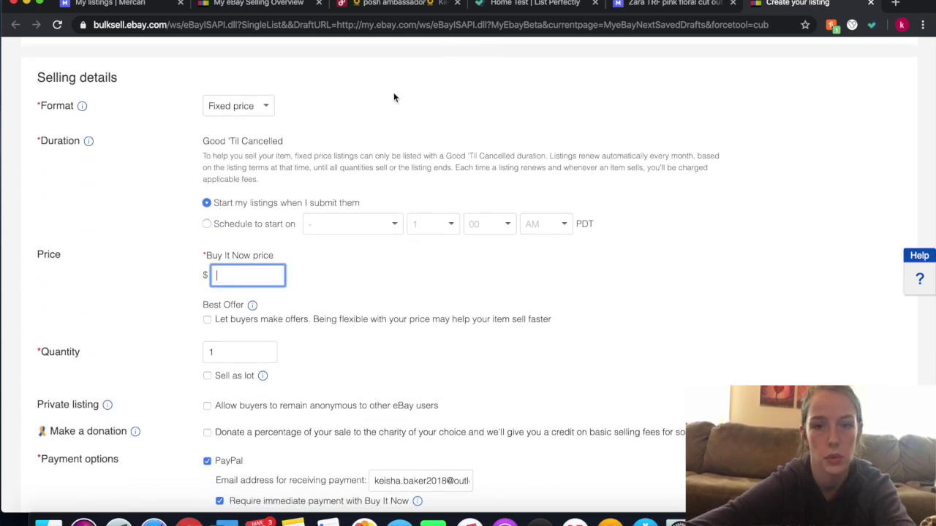
click(356, 5)
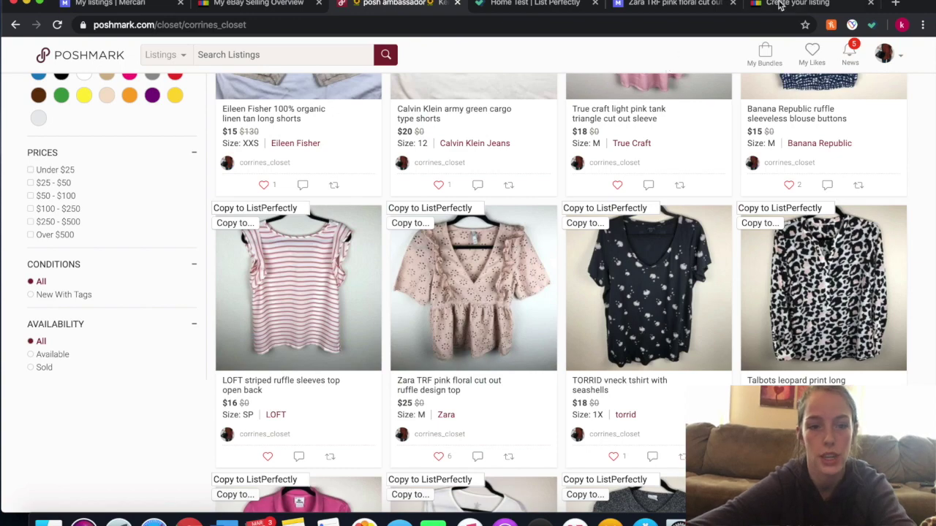
click(780, 6)
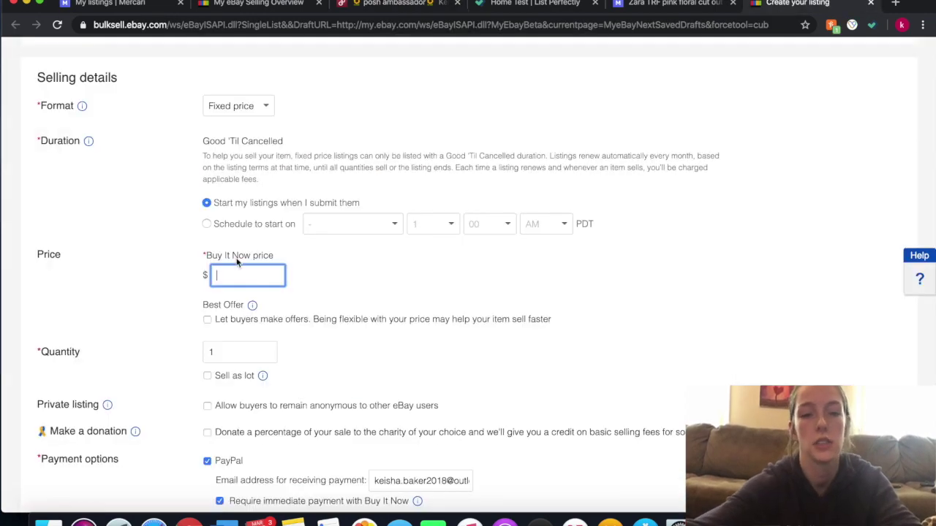
text(18)
click(313, 370)
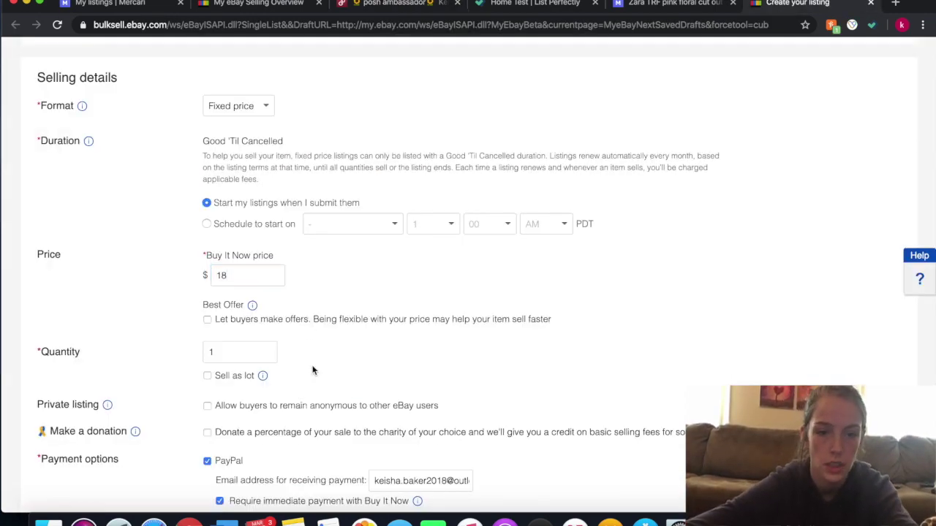
Review the rest of the form and submit the Torrid listing.
scroll(312, 371, down, 3)
scroll(178, 360, down, 2)
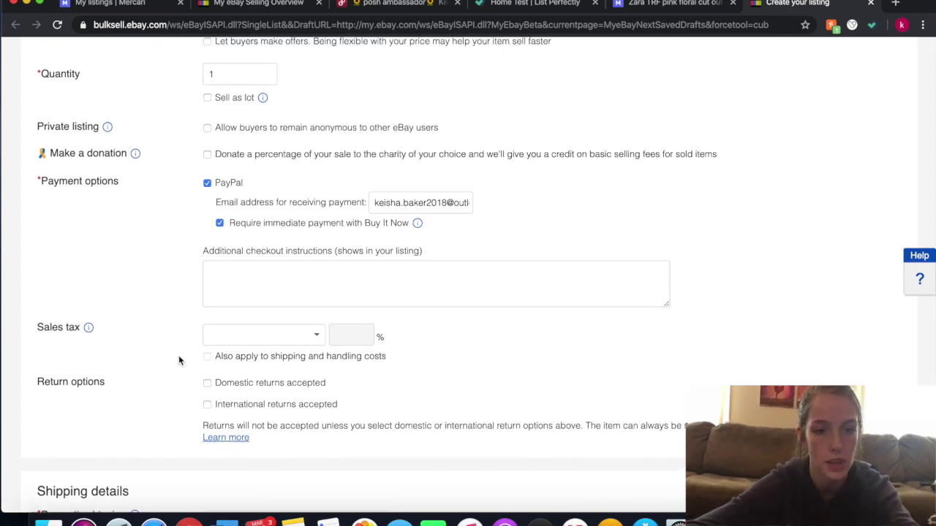
scroll(179, 360, down, 4)
scroll(179, 360, up, 3)
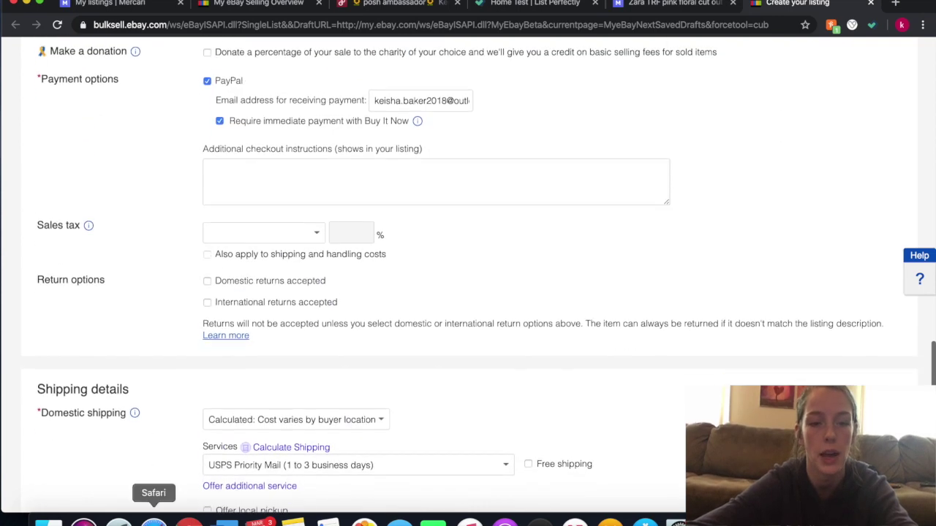
scroll(174, 367, down, 5)
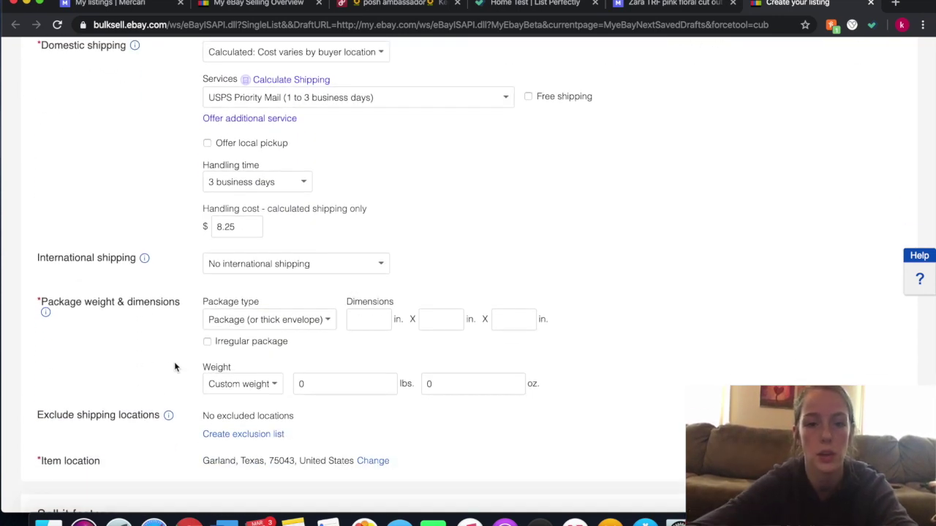
scroll(174, 367, up, 3)
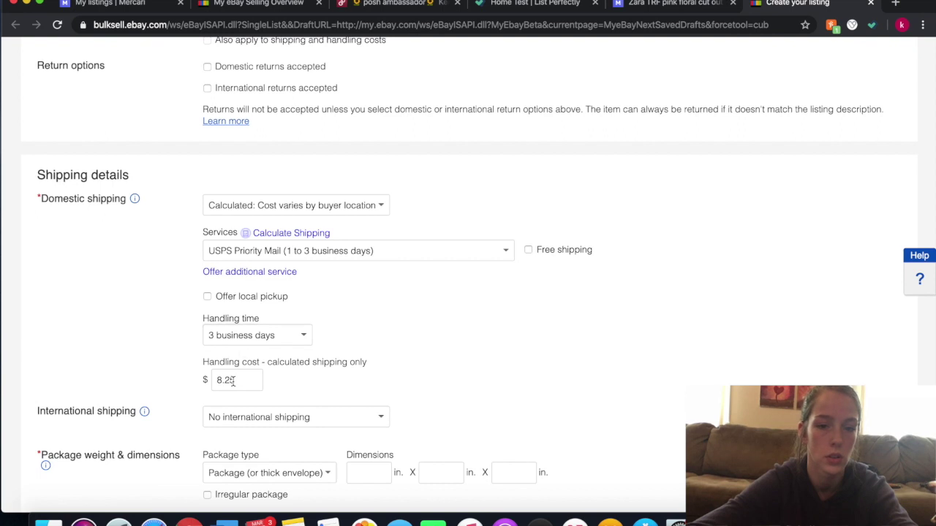
scroll(422, 351, down, 1)
scroll(422, 351, down, 1)
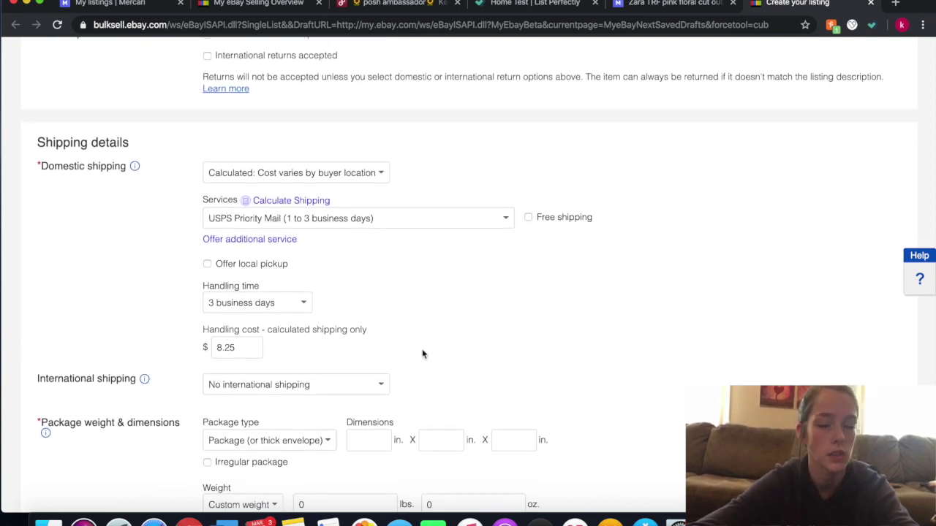
scroll(422, 354, down, 5)
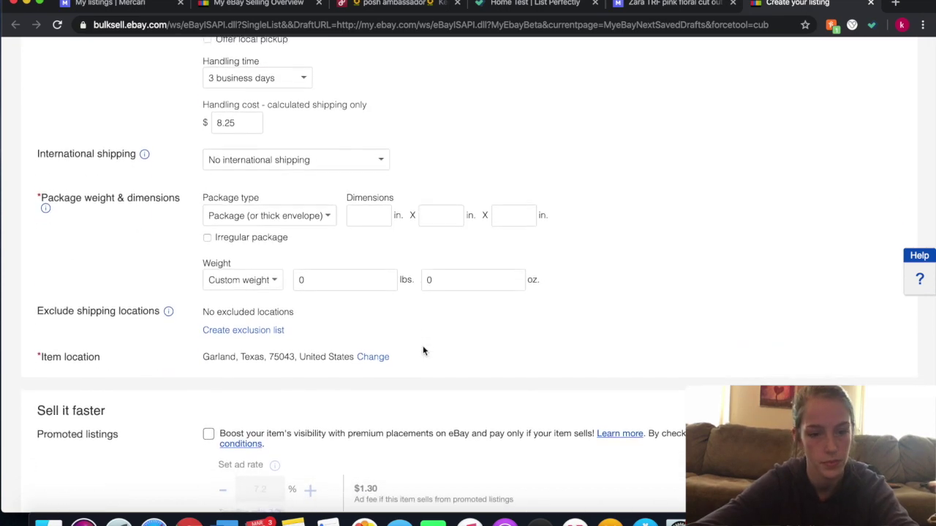
scroll(423, 351, down, 3)
scroll(422, 351, down, 2)
scroll(423, 351, down, 5)
scroll(423, 351, down, 3)
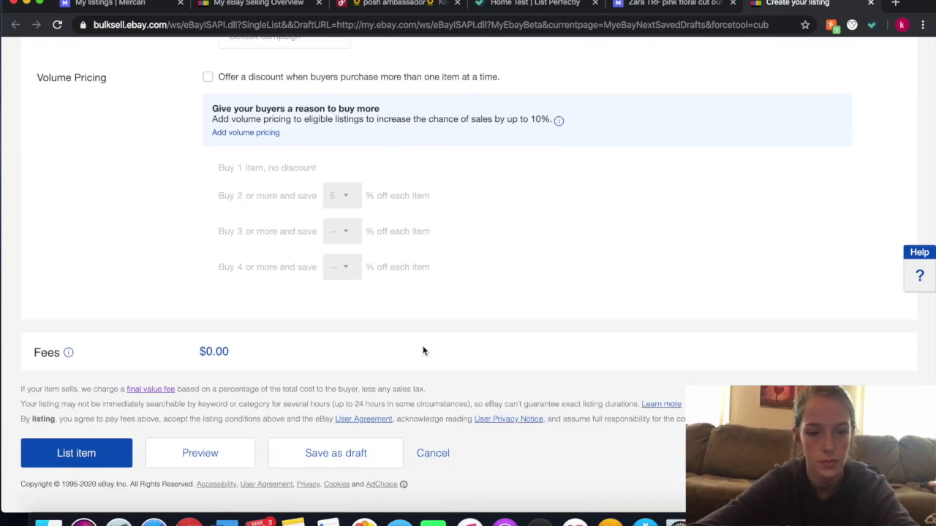
click(71, 458)
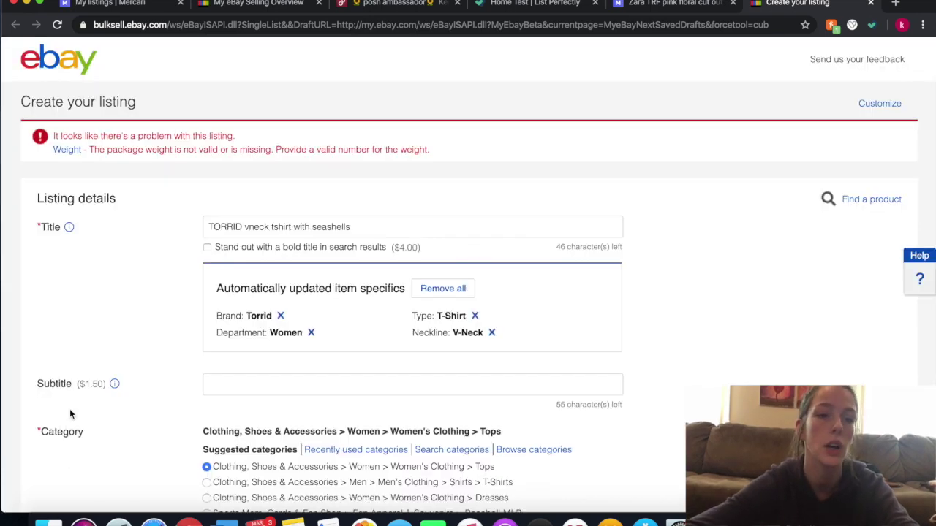
Fix the flagged missing package weight with a custom 8 oz weight.
click(67, 151)
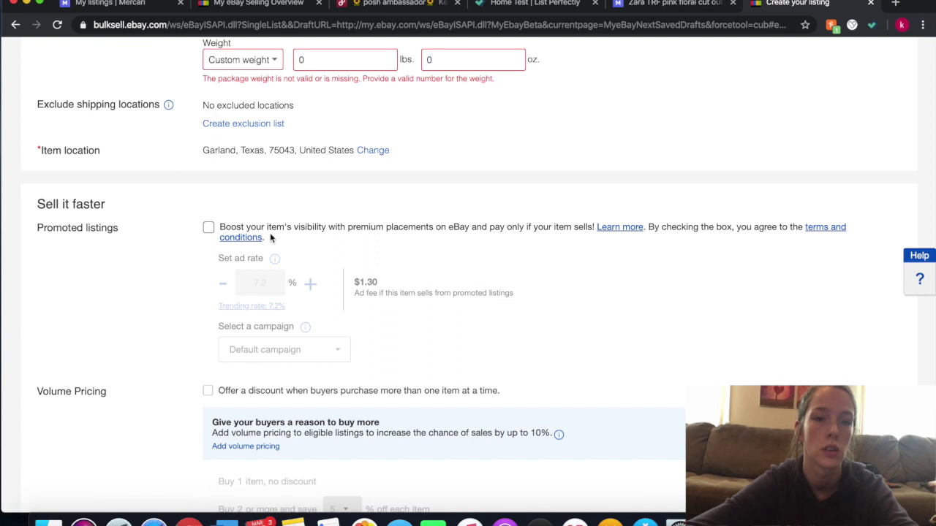
scroll(270, 233, up, 5)
click(244, 299)
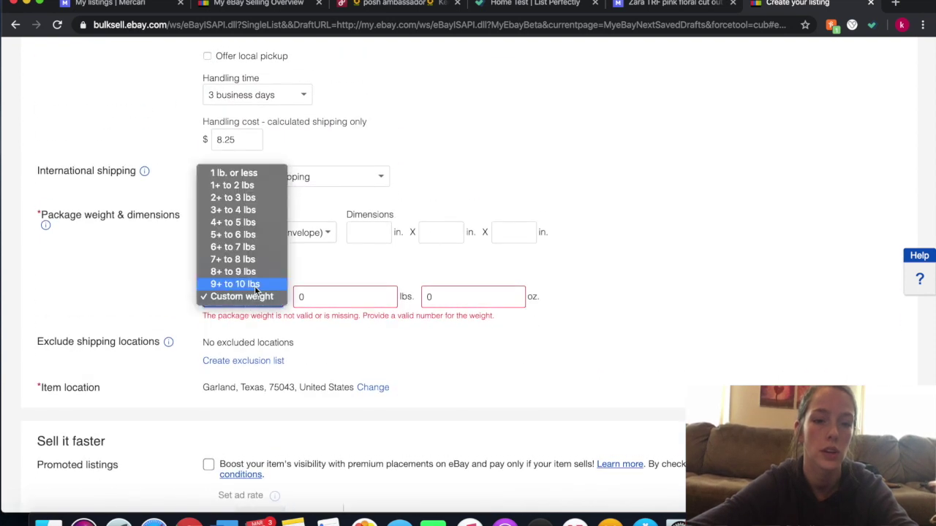
click(395, 274)
click(438, 293)
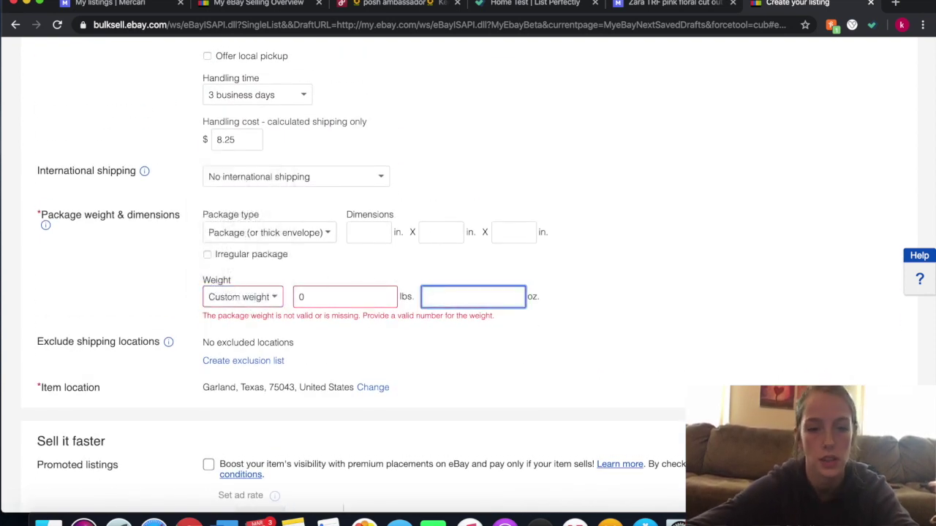
text(8)
click(434, 403)
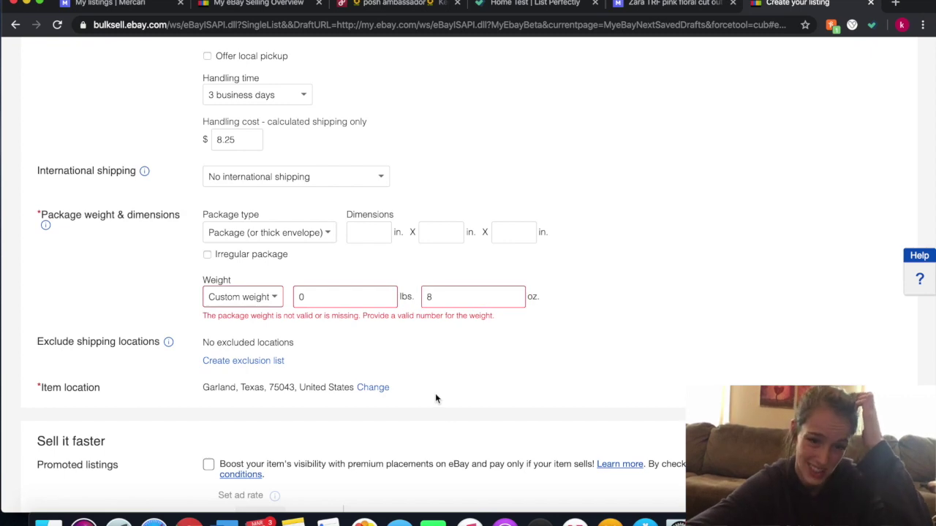
Bring up eBay's shipping cost calculator.
scroll(423, 359, down, 10)
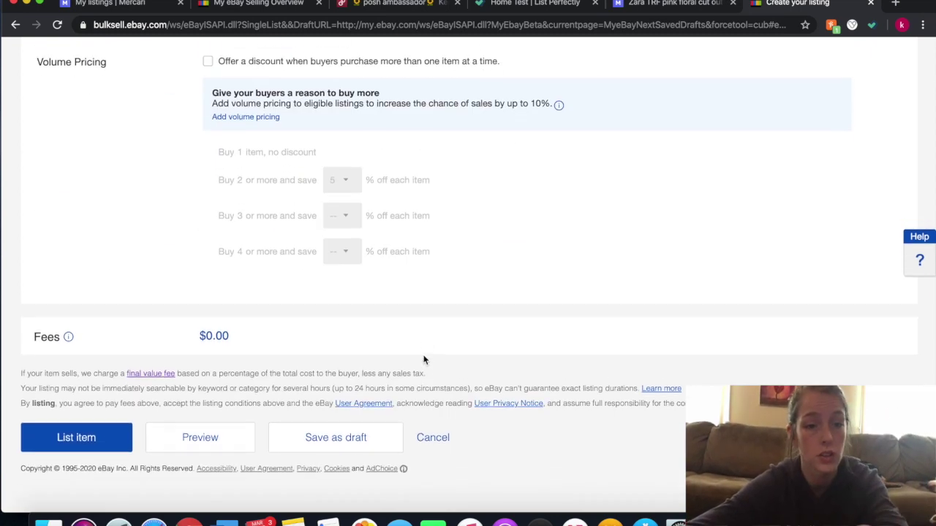
scroll(420, 195, up, 6)
scroll(420, 195, up, 5)
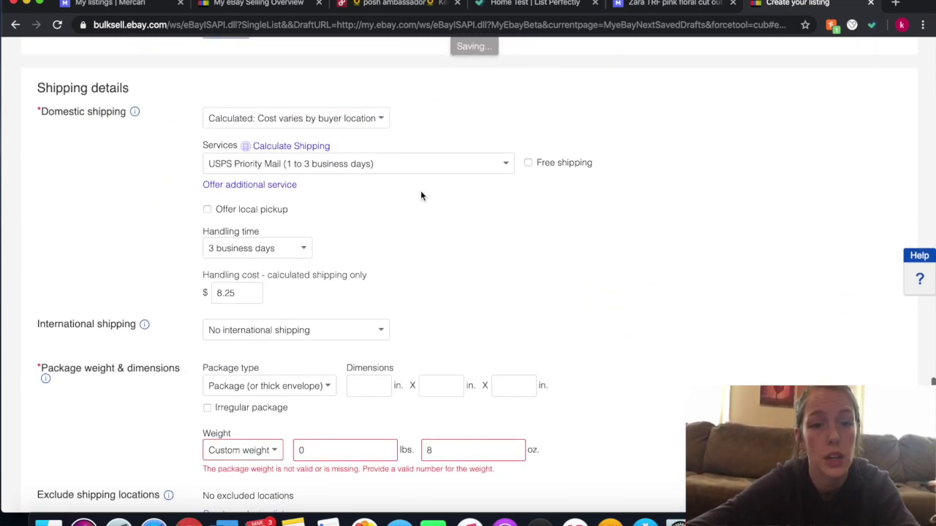
click(291, 146)
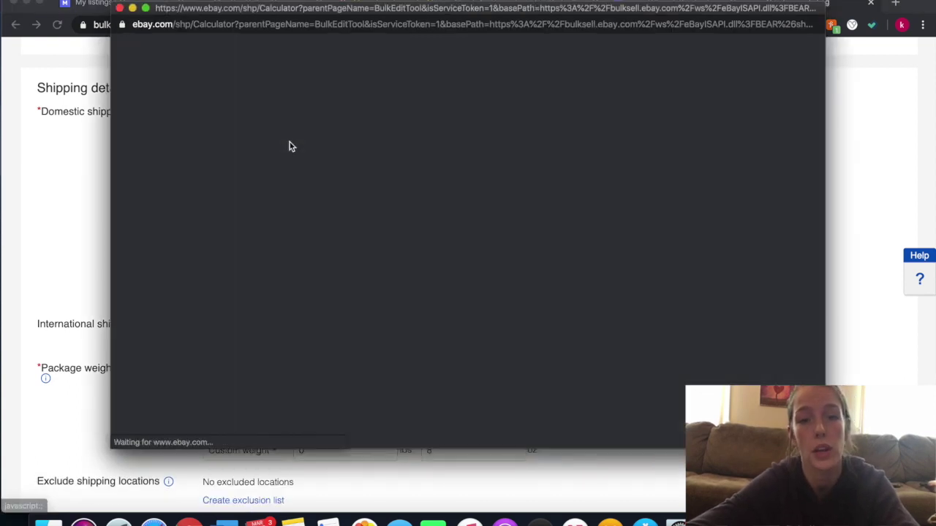
Enter package dimensions 10 by 12 and calculate USPS shipping rates.
scroll(274, 259, down, 1)
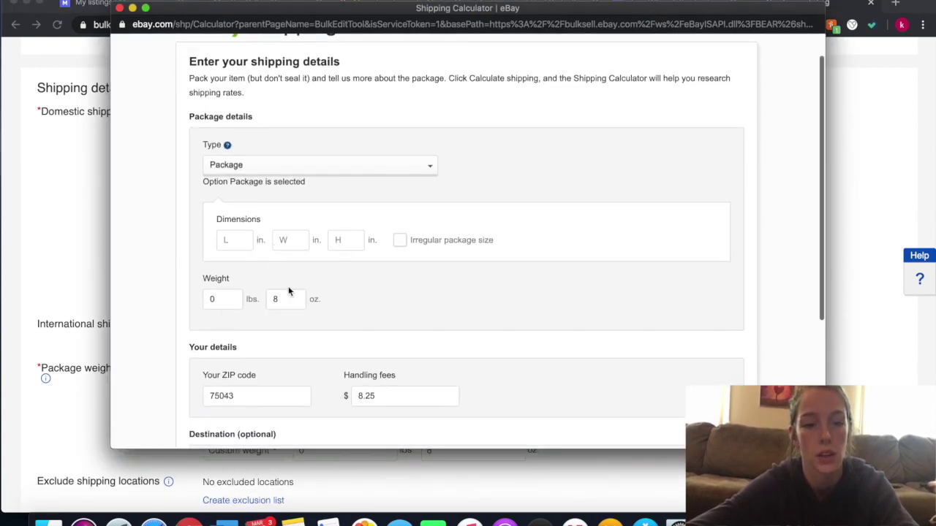
scroll(290, 302, down, 5)
click(236, 373)
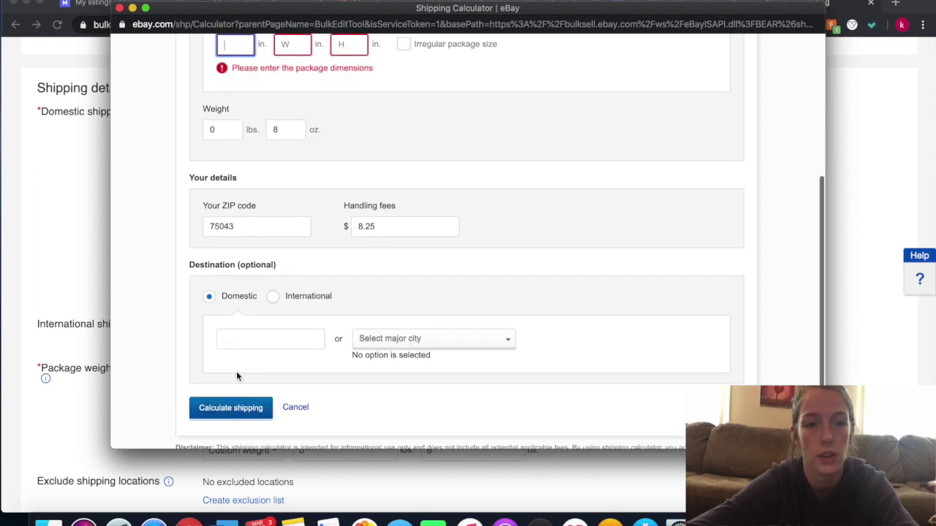
scroll(371, 178, up, 3)
text(10)
key(Tab)
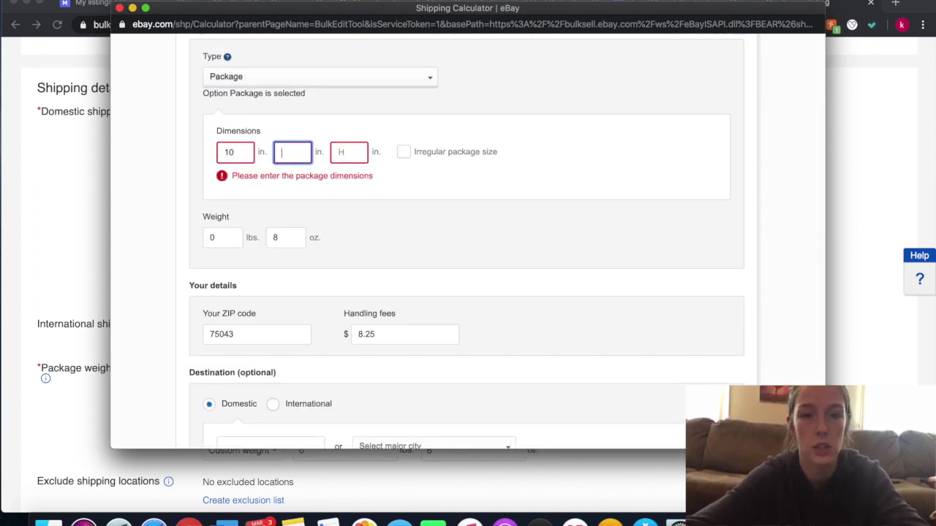
text(12)
key(Tab)
scroll(524, 156, down, 3)
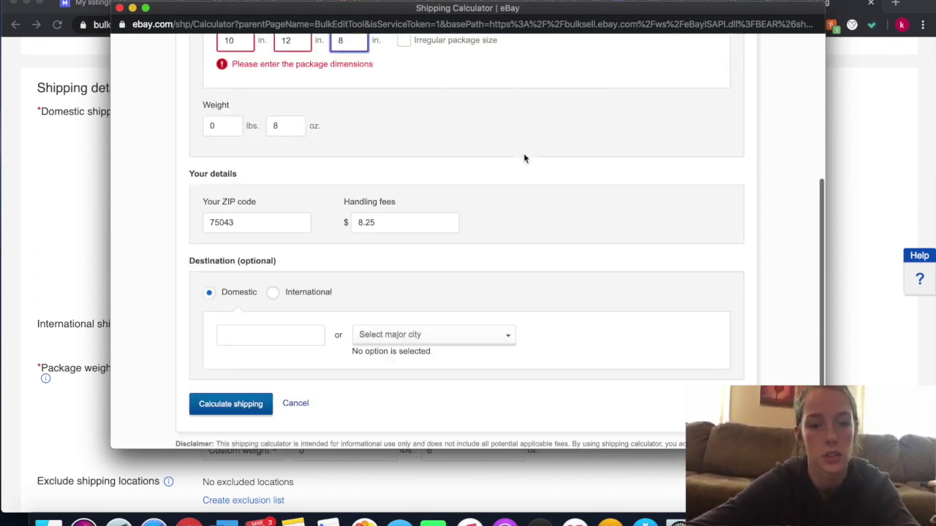
scroll(328, 263, down, 1)
click(219, 378)
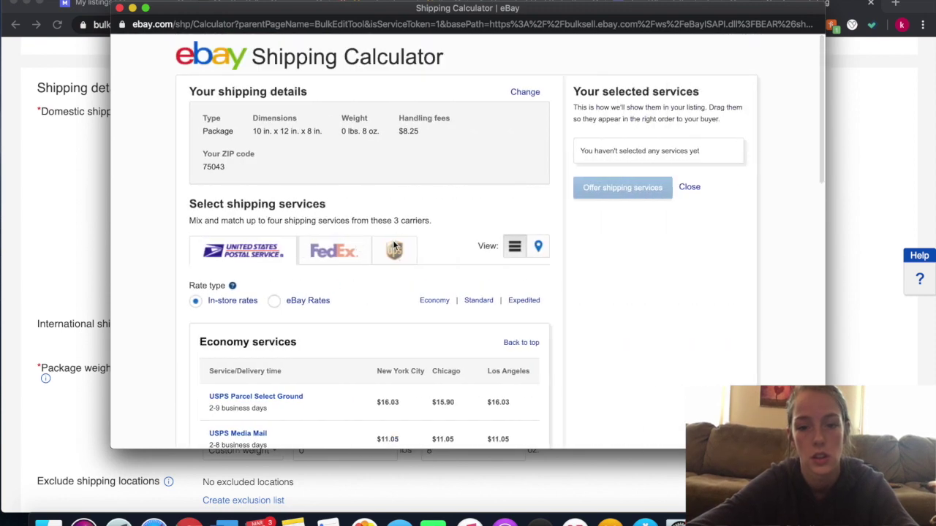
Compare the Economy, Standard and Expedited rates, then close the calculator.
scroll(319, 348, down, 1)
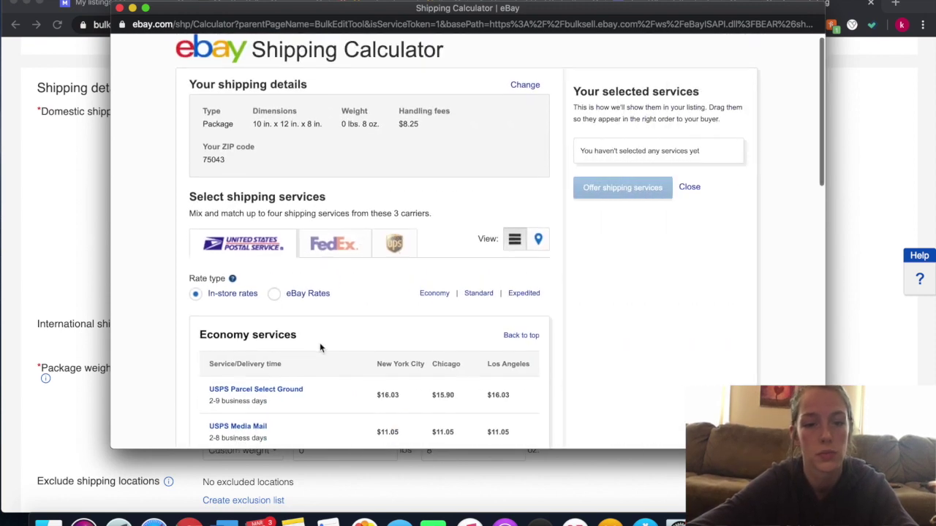
scroll(319, 348, down, 1)
scroll(320, 348, down, 1)
scroll(319, 348, down, 2)
scroll(319, 348, down, 3)
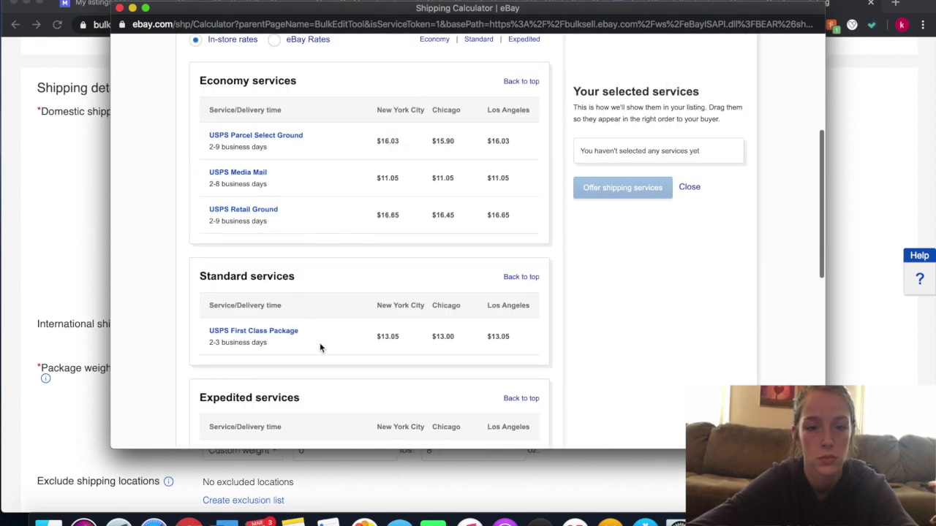
scroll(320, 348, down, 2)
scroll(320, 348, down, 3)
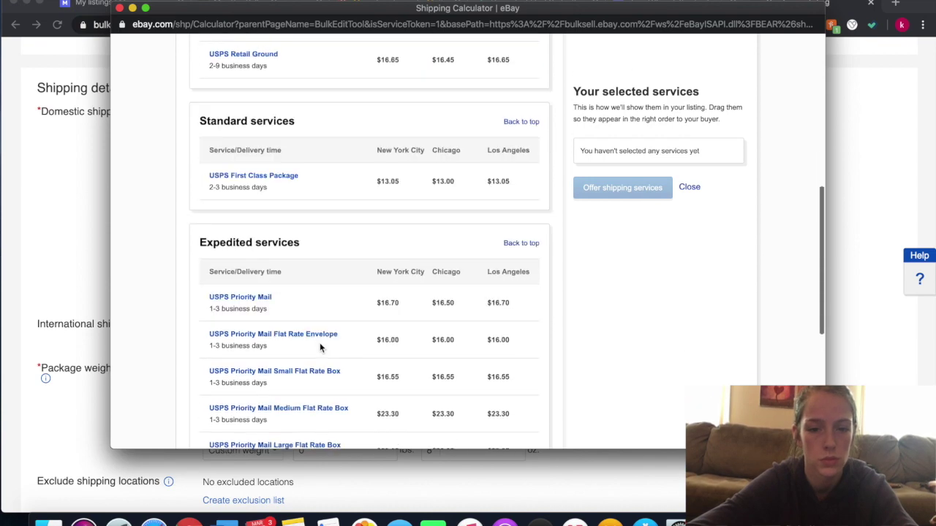
scroll(319, 348, down, 2)
scroll(319, 348, down, 4)
scroll(321, 348, up, 8)
scroll(321, 348, up, 10)
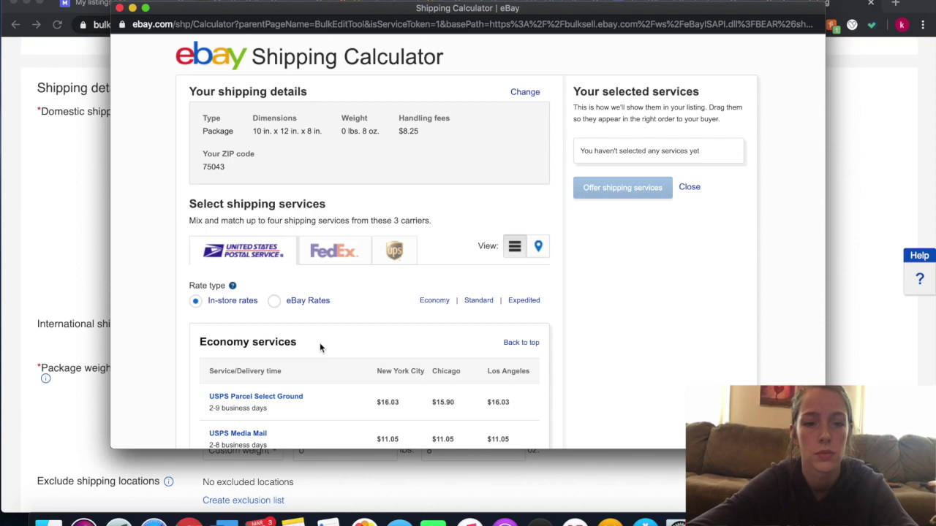
click(115, 373)
scroll(556, 268, down, 5)
scroll(556, 268, down, 5)
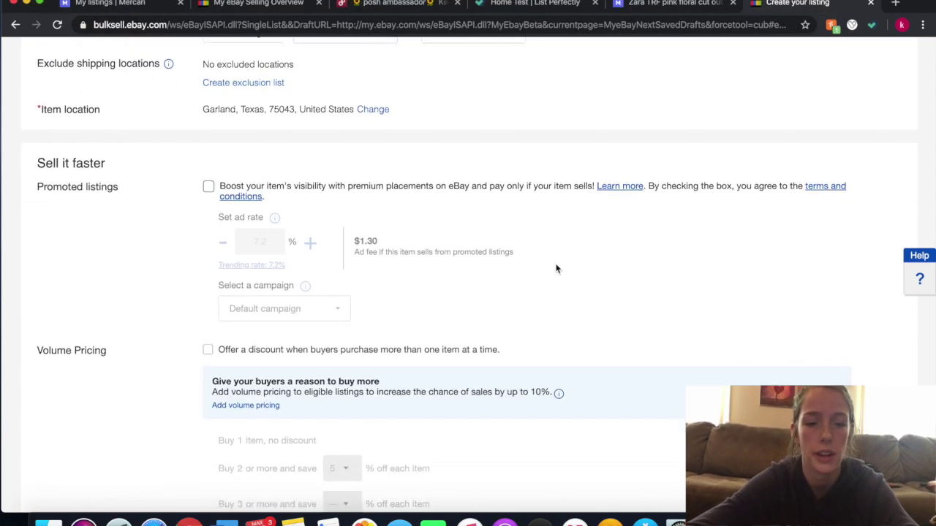
scroll(555, 269, down, 5)
scroll(555, 269, down, 1)
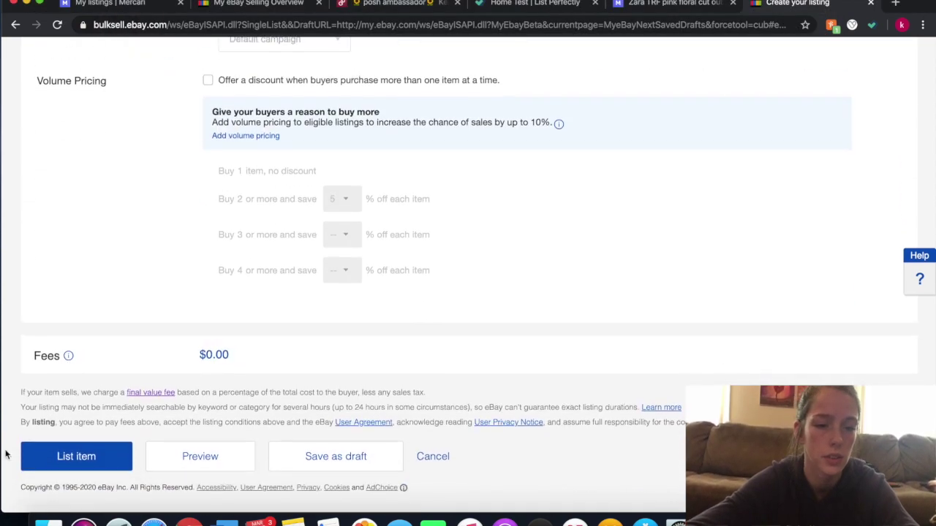
click(87, 446)
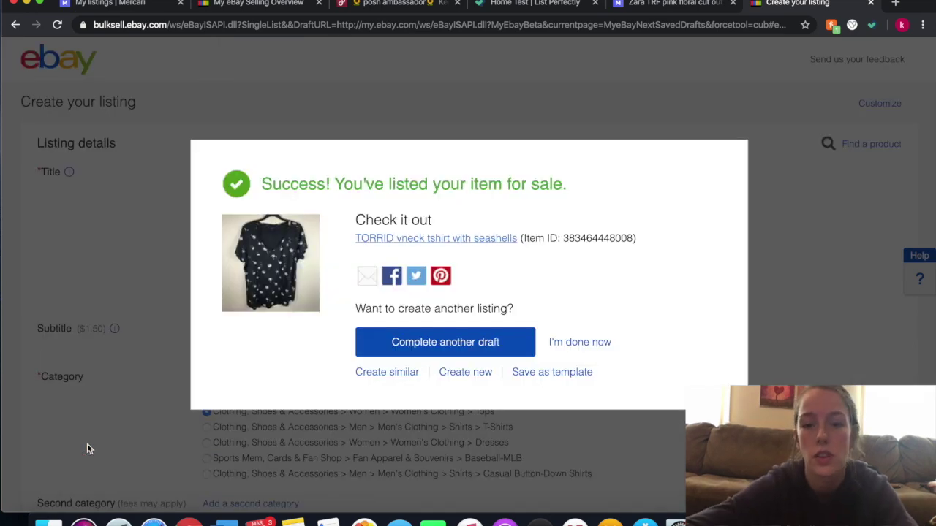
click(448, 238)
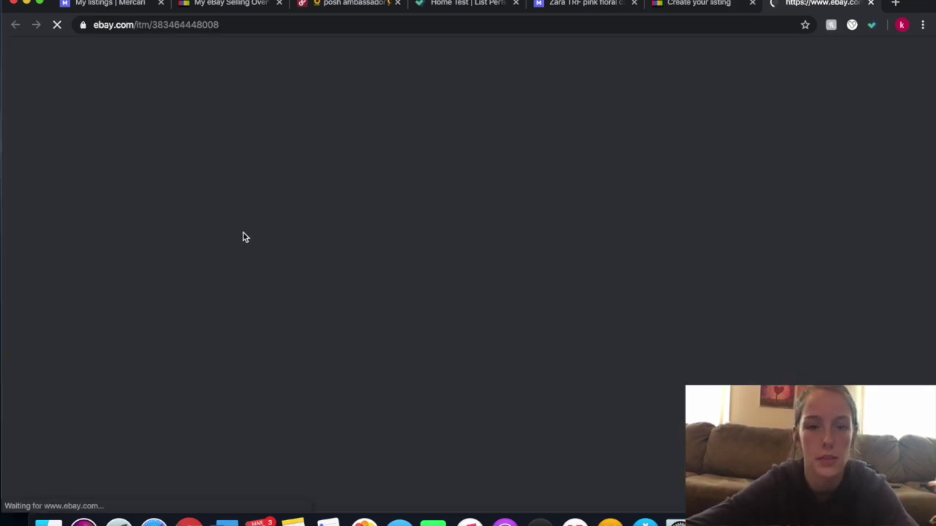
Page through the live listing's photos: front, Torrid label, fabric tag, seashell close-up, back.
scroll(244, 236, down, 5)
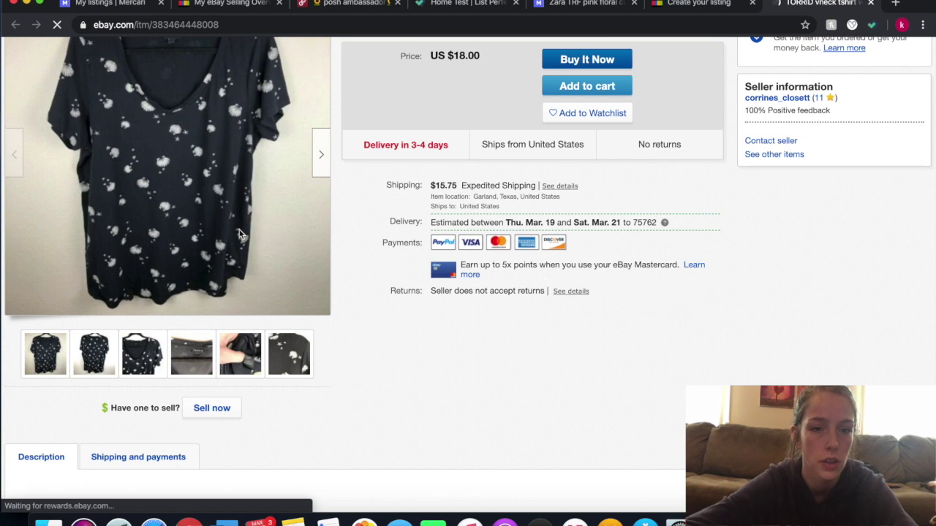
click(322, 154)
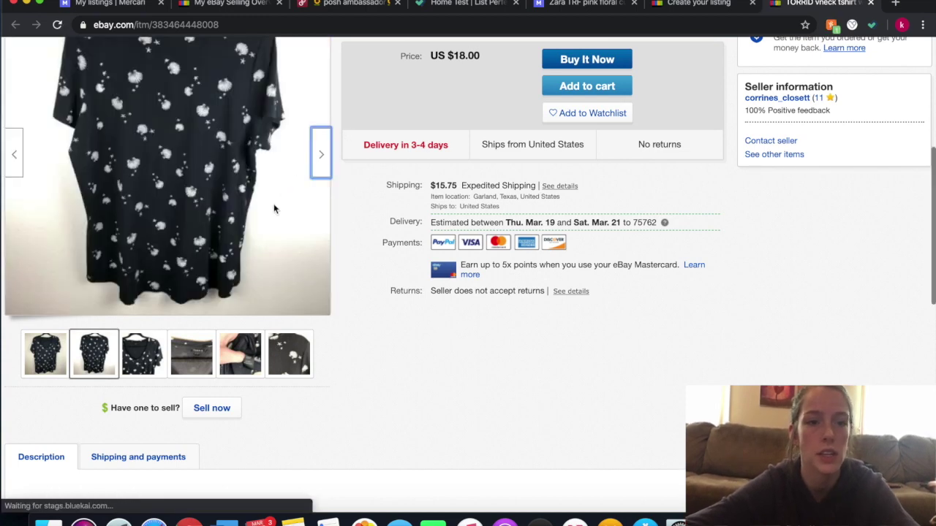
scroll(273, 207, up, 2)
click(11, 278)
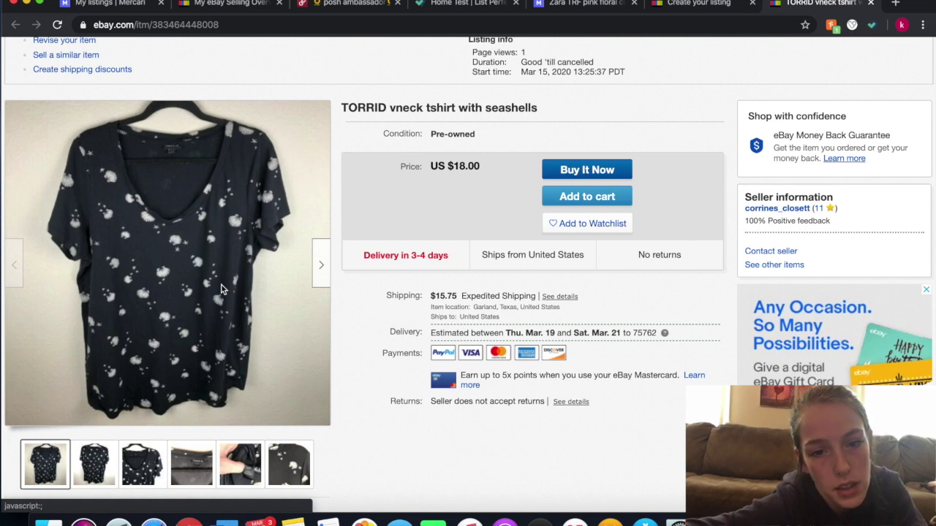
click(321, 267)
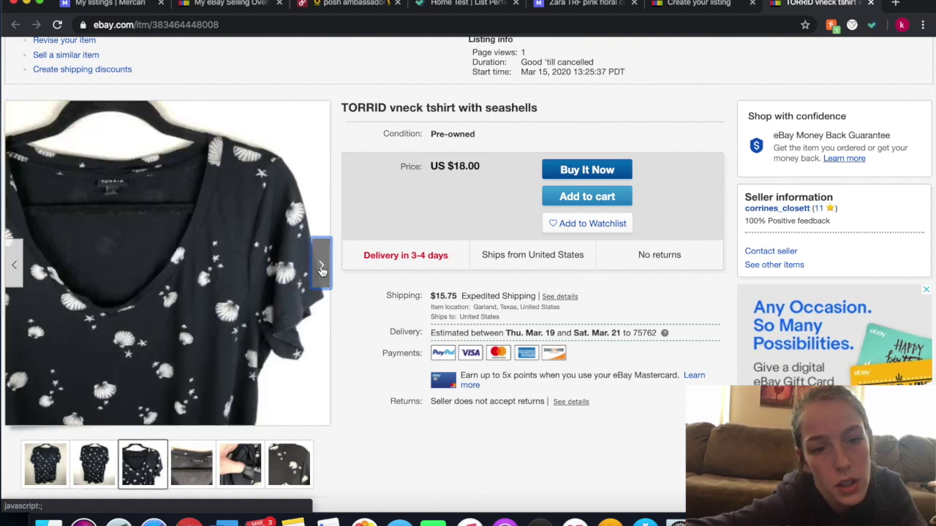
click(321, 271)
click(320, 271)
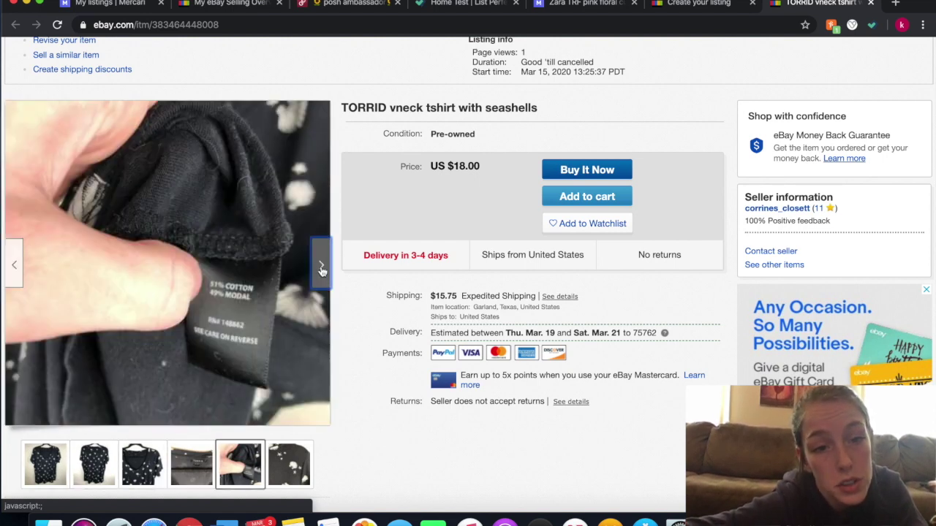
click(321, 271)
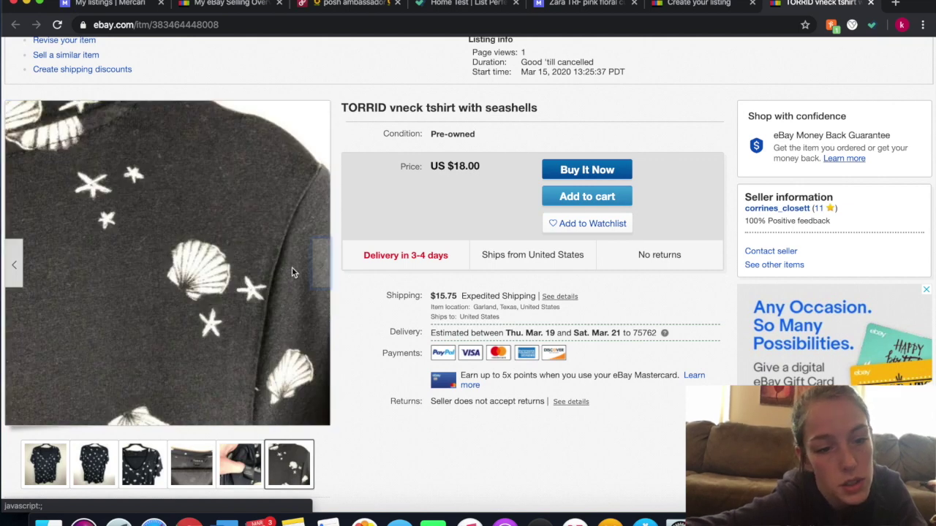
click(65, 459)
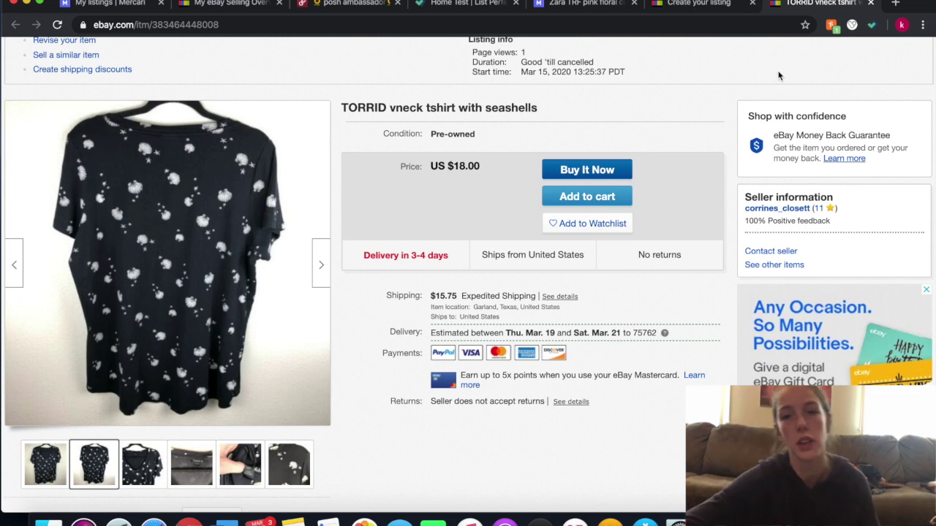
Close the Create your listing and TORRID item tabs.
click(708, 4)
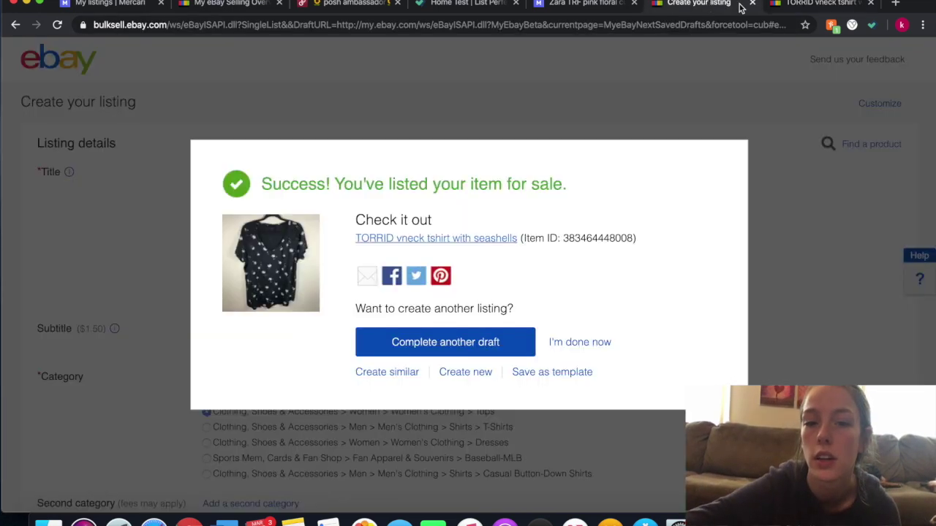
click(753, 5)
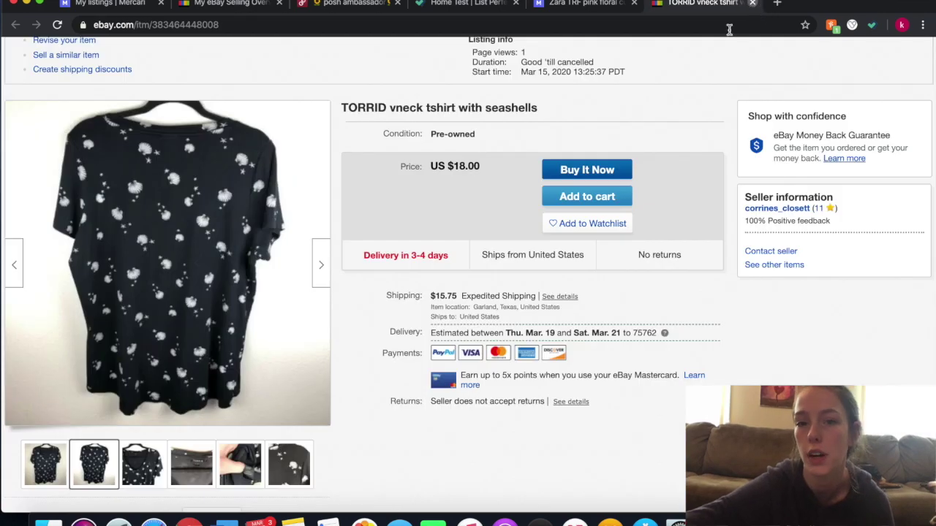
click(757, 4)
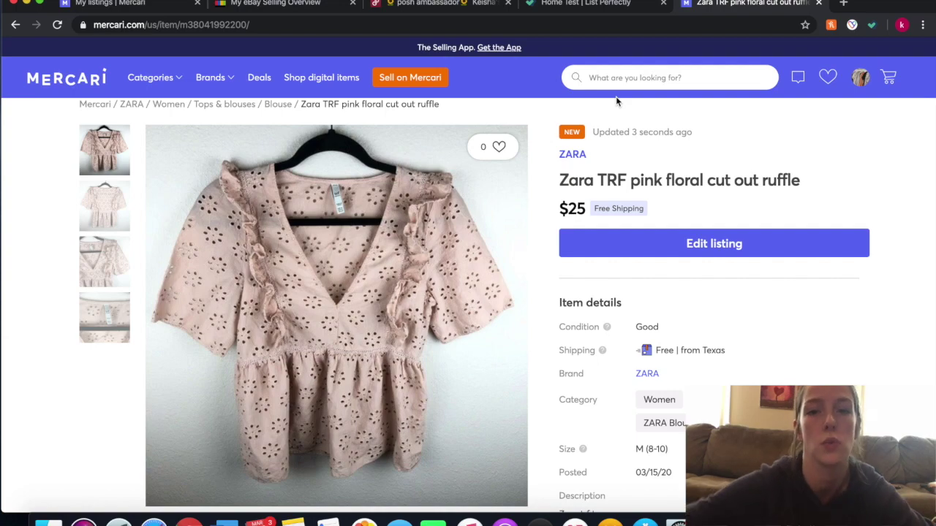
Close the Mercari Zara listing page and the List Perfectly page.
click(611, 5)
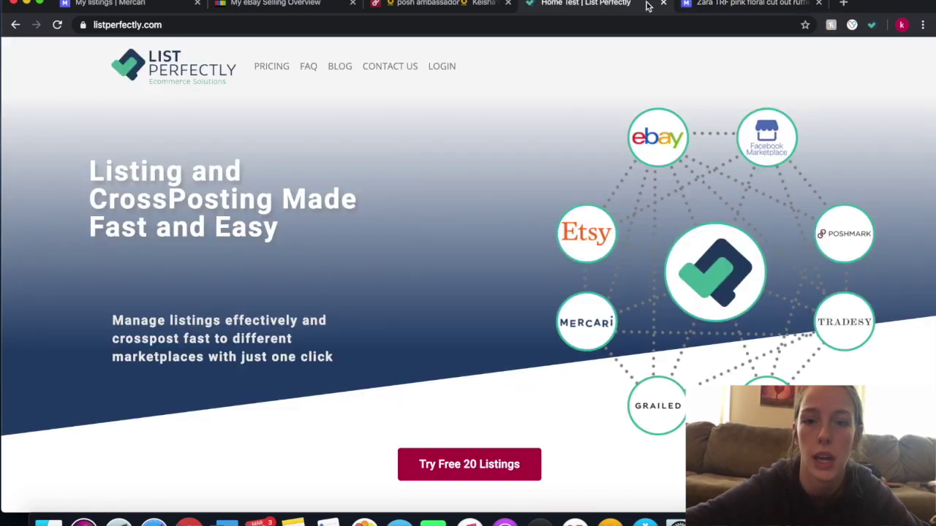
click(734, 7)
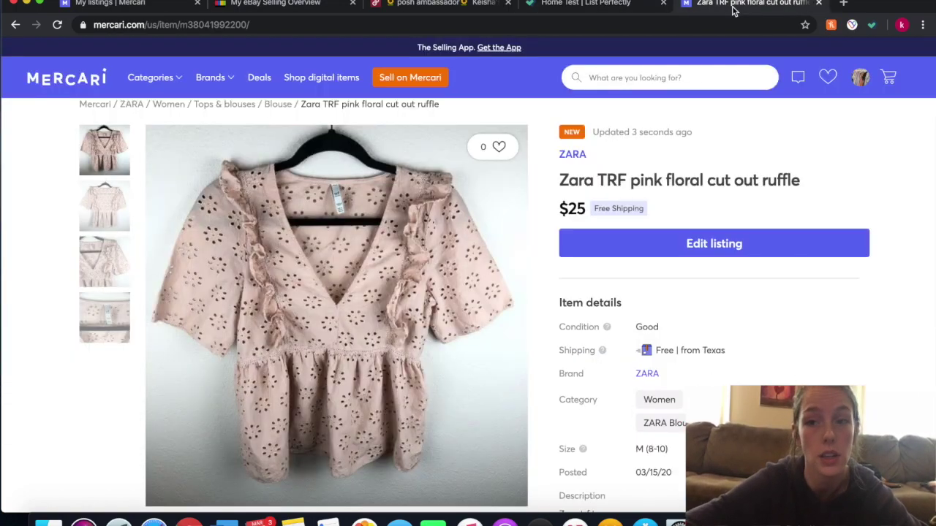
click(818, 4)
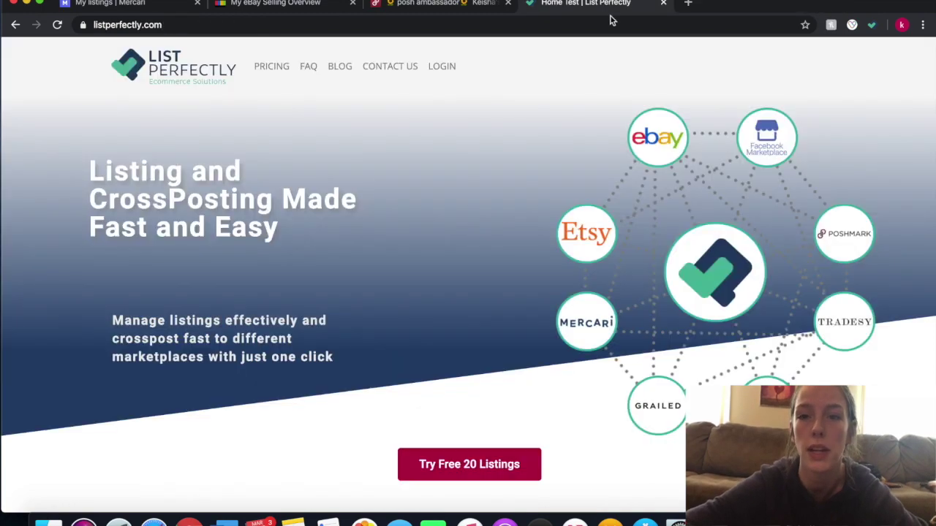
click(663, 5)
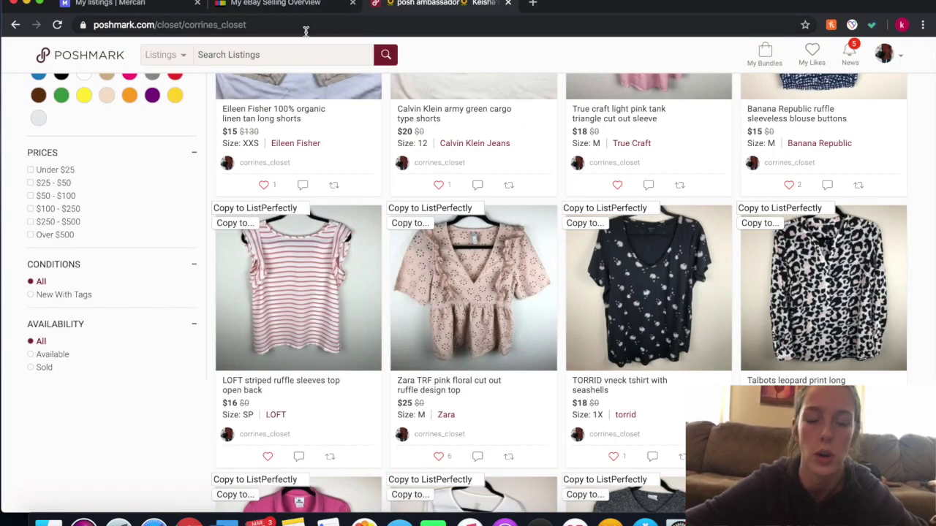
Reload the active Mercari listings and browse the Banana Republic blouse photos.
click(117, 3)
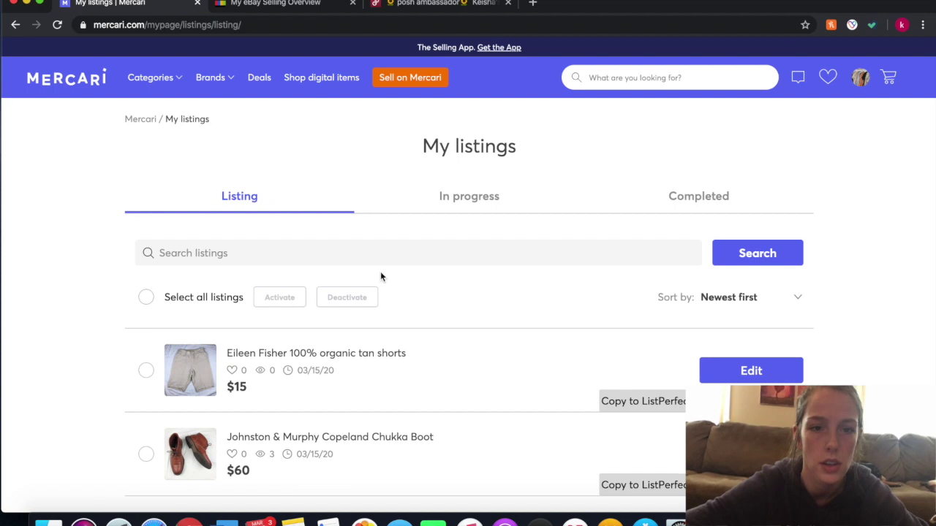
click(252, 208)
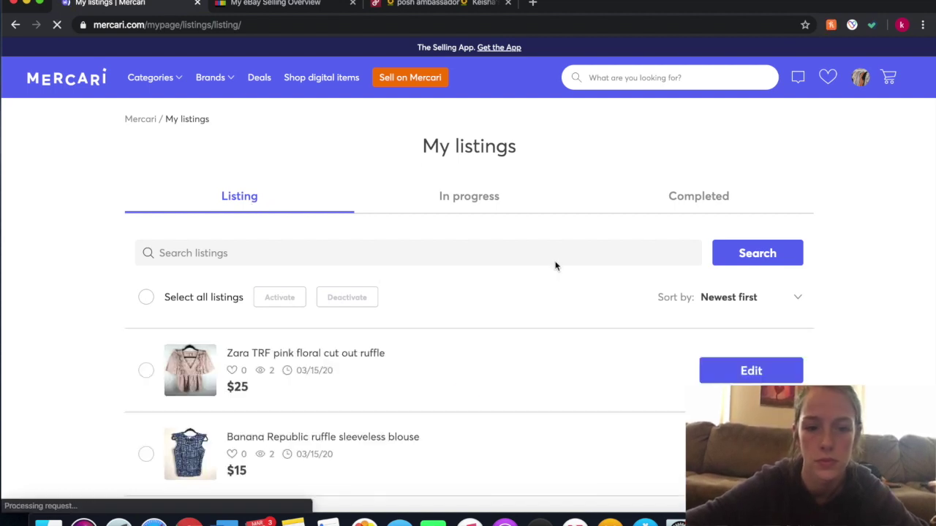
scroll(483, 289, down, 2)
scroll(256, 378, down, 2)
click(199, 359)
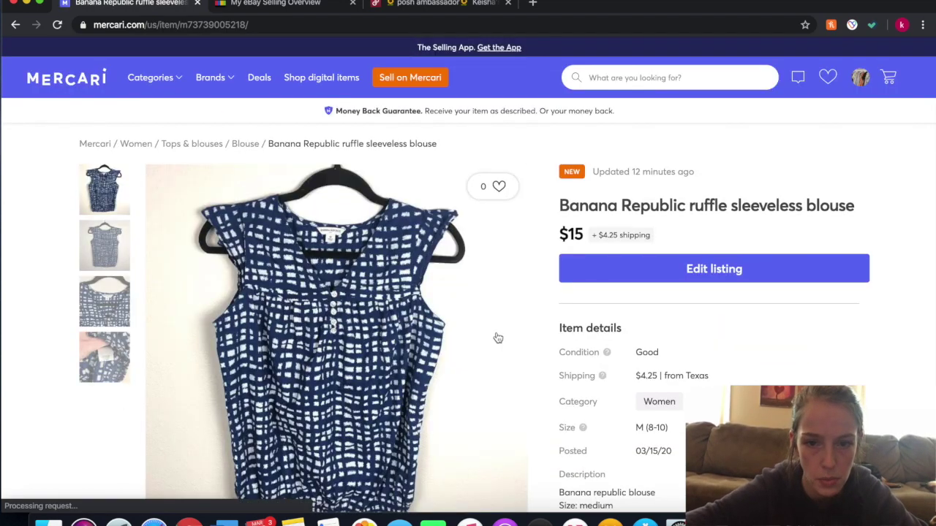
scroll(505, 293, down, 2)
click(474, 283)
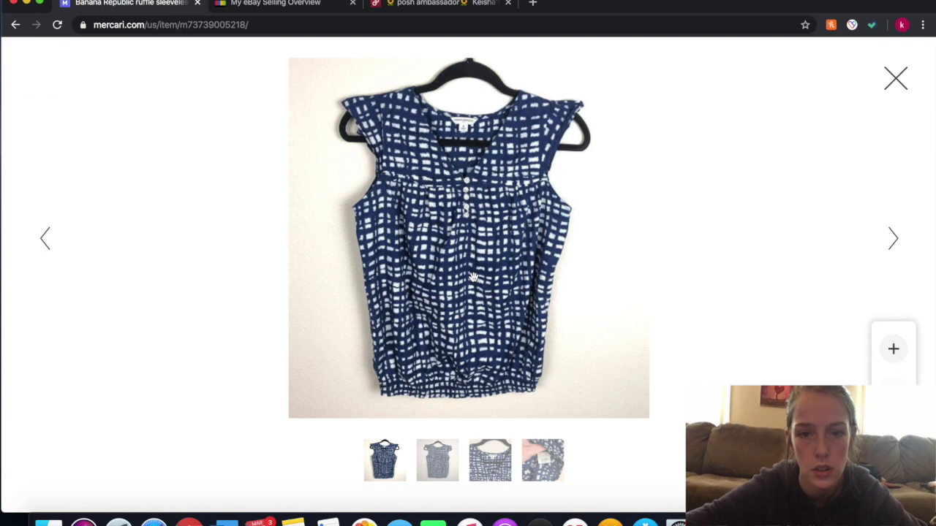
click(893, 235)
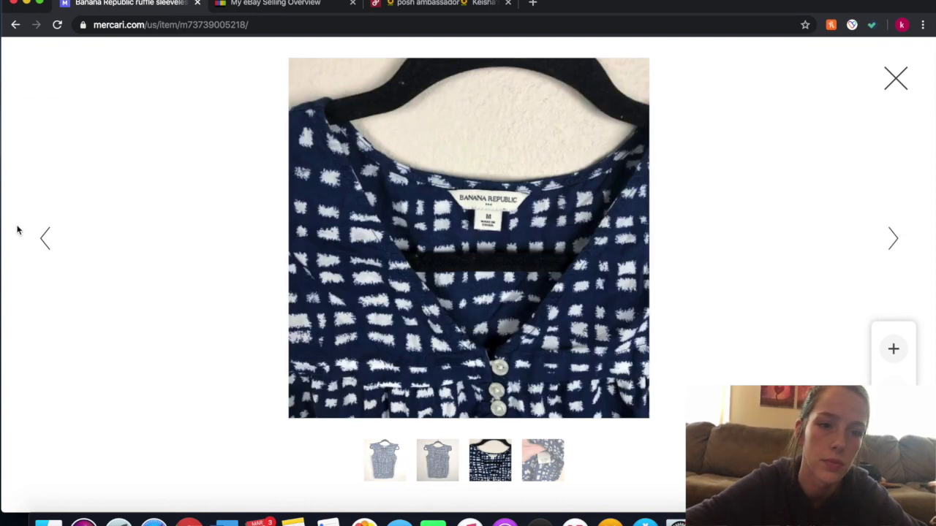
click(44, 241)
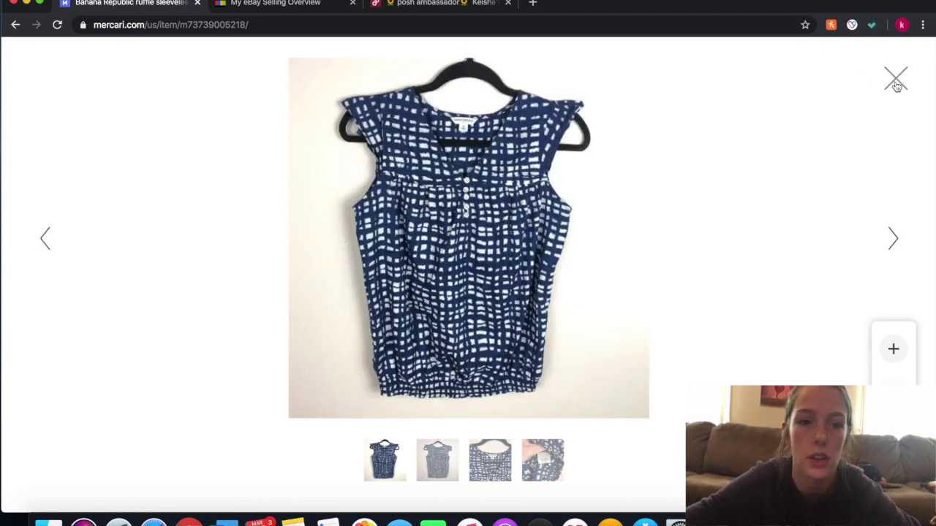
click(896, 86)
Open the Zara TRF pink floral listing, then reload the eBay selling overview showing 38 active listings.
scroll(270, 208, left, 5)
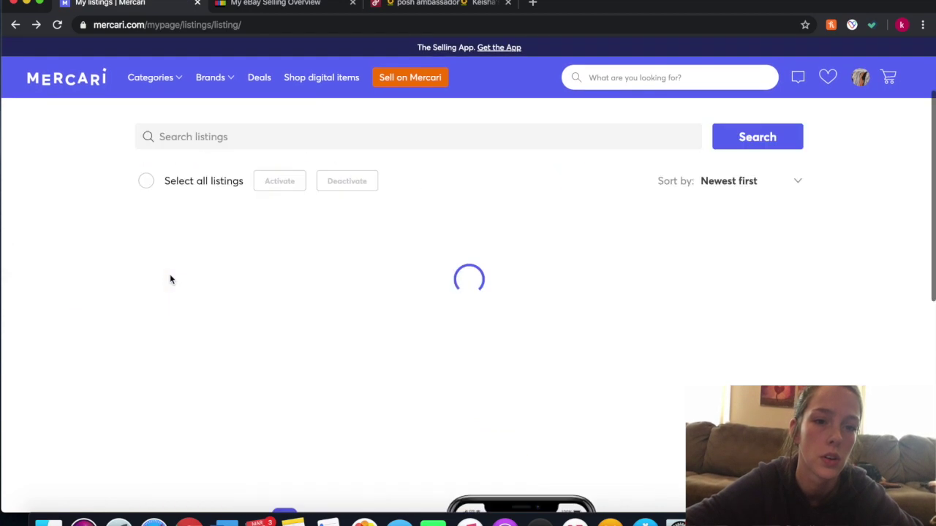
click(193, 245)
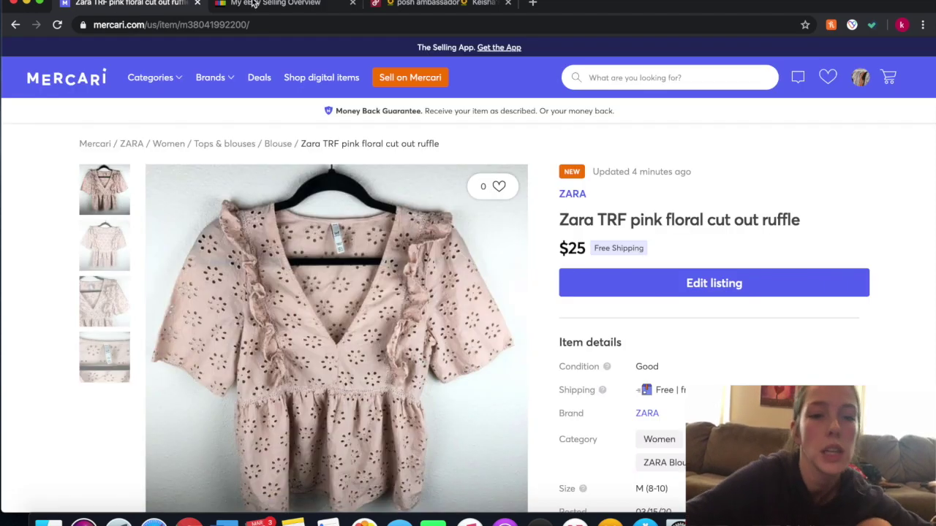
key(ctrl+Tab)
click(107, 196)
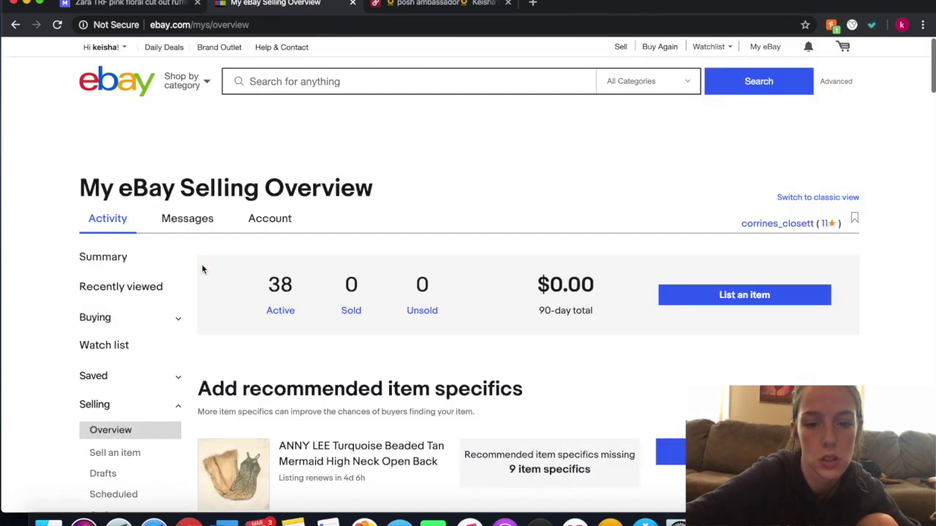
Scroll the eBay overview and bring up the active listings.
scroll(309, 330, down, 3)
scroll(308, 333, down, 4)
scroll(307, 333, down, 3)
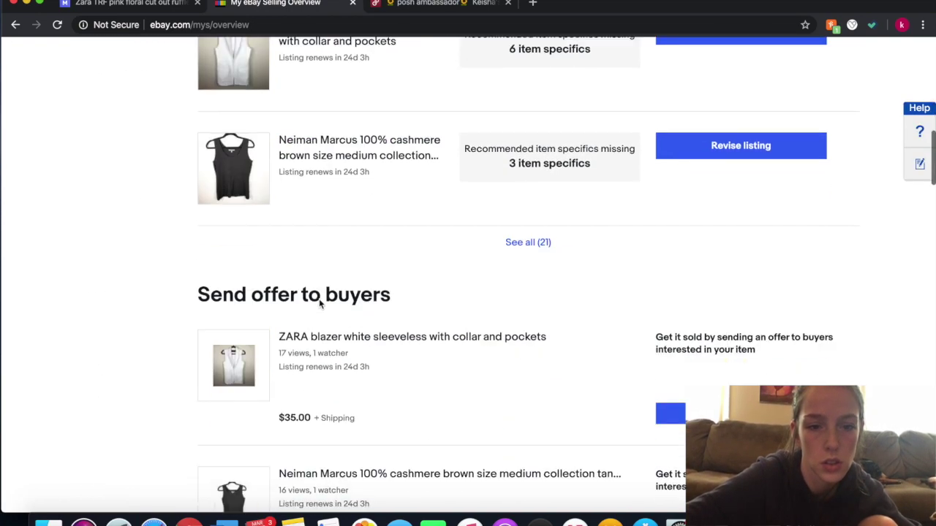
scroll(319, 304, down, 3)
scroll(320, 299, down, 3)
scroll(320, 299, down, 3)
scroll(320, 299, down, 3)
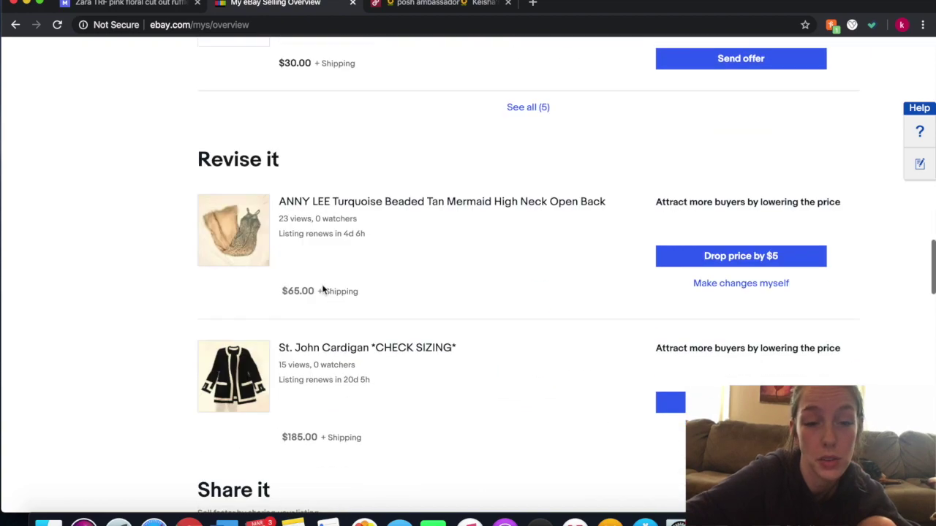
scroll(321, 293, down, 3)
scroll(322, 293, down, 2)
scroll(322, 290, up, 10)
scroll(322, 290, up, 15)
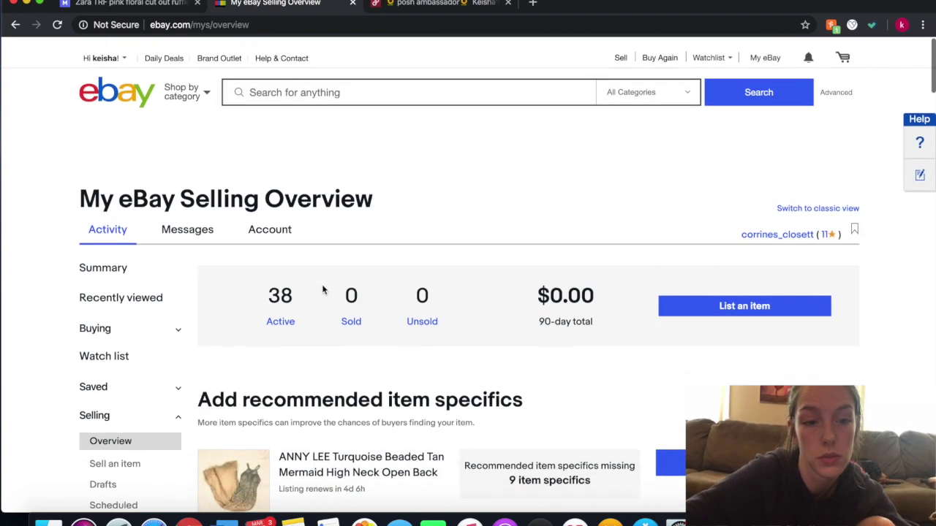
click(281, 311)
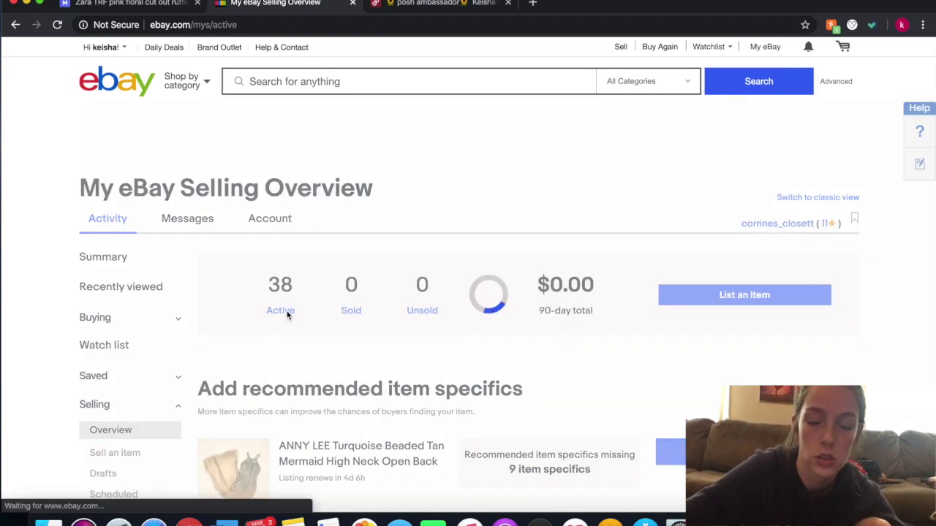
Go to page 2 of the active eBay listings.
scroll(351, 312, down, 2)
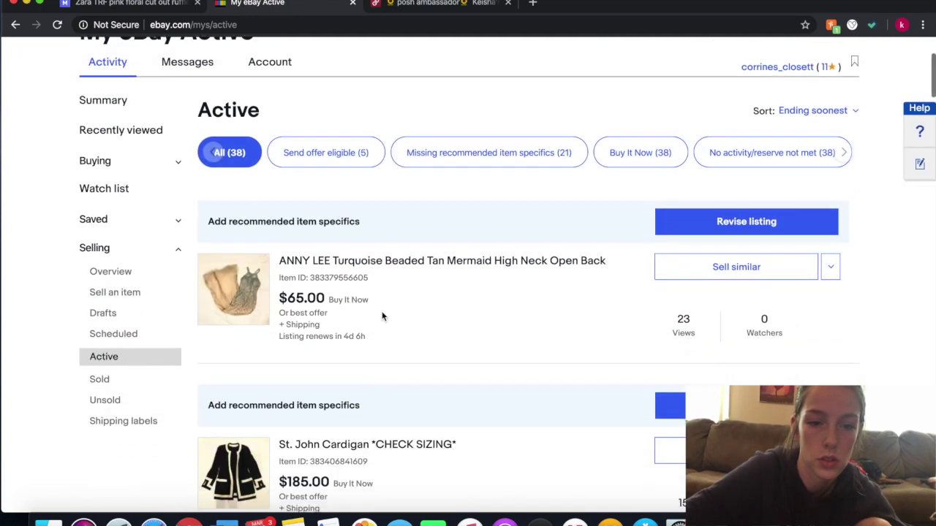
scroll(382, 314, down, 3)
scroll(382, 313, down, 3)
scroll(381, 316, down, 2)
scroll(381, 316, down, 3)
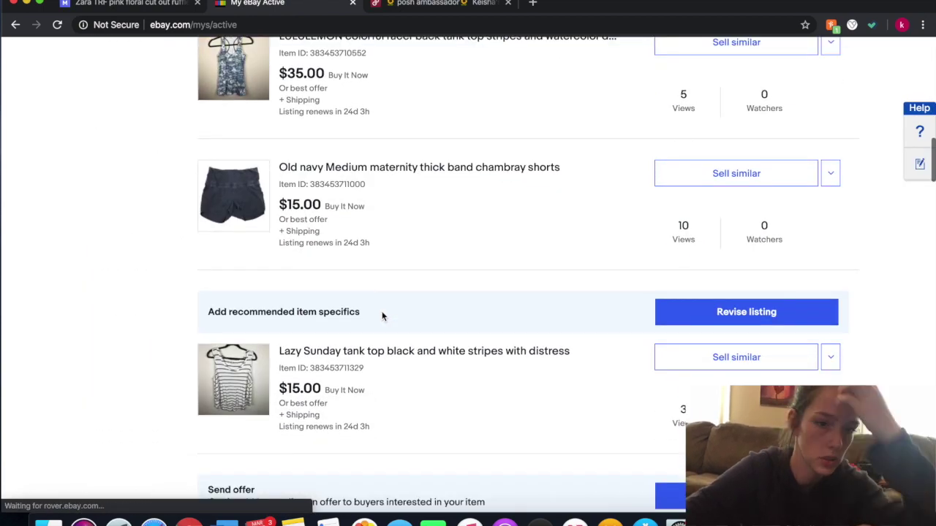
scroll(382, 315, down, 4)
scroll(383, 315, down, 4)
scroll(383, 314, down, 4)
scroll(382, 313, down, 3)
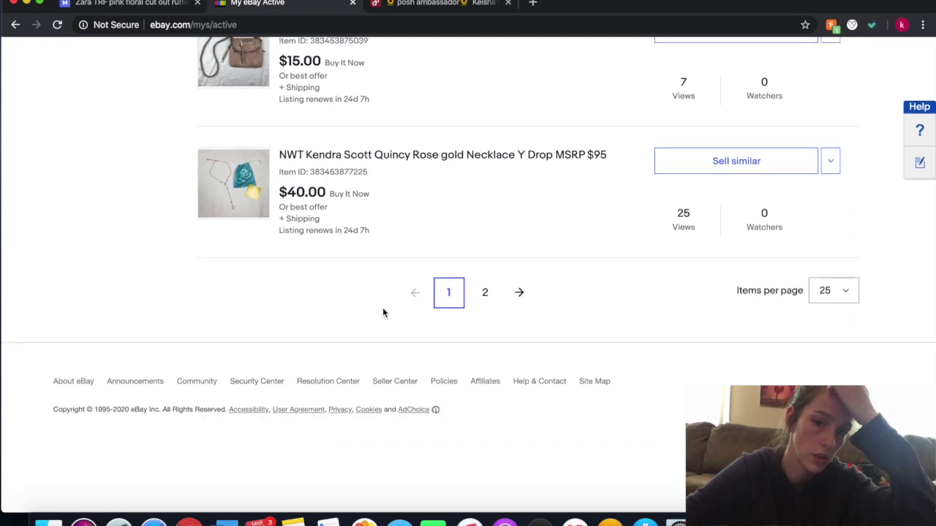
click(497, 294)
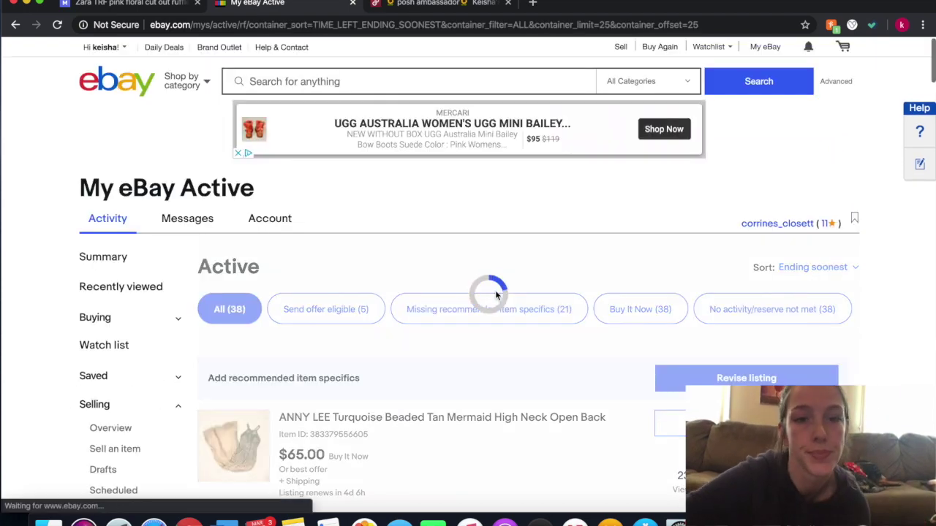
Open the Banana Republic ruffle sleeveless blouse listing, still $15.
scroll(425, 328, down, 4)
scroll(426, 329, down, 5)
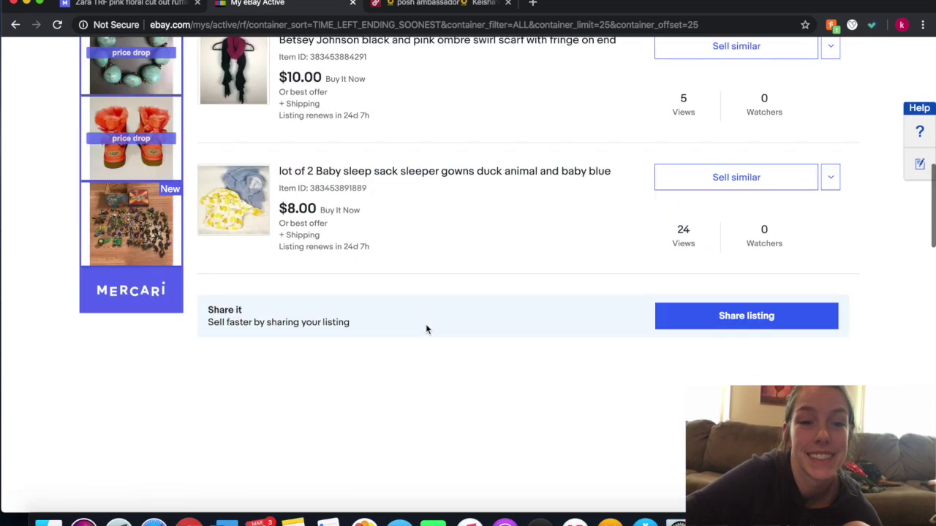
scroll(426, 329, down, 4)
scroll(427, 329, down, 1)
scroll(426, 329, down, 3)
scroll(426, 329, down, 3)
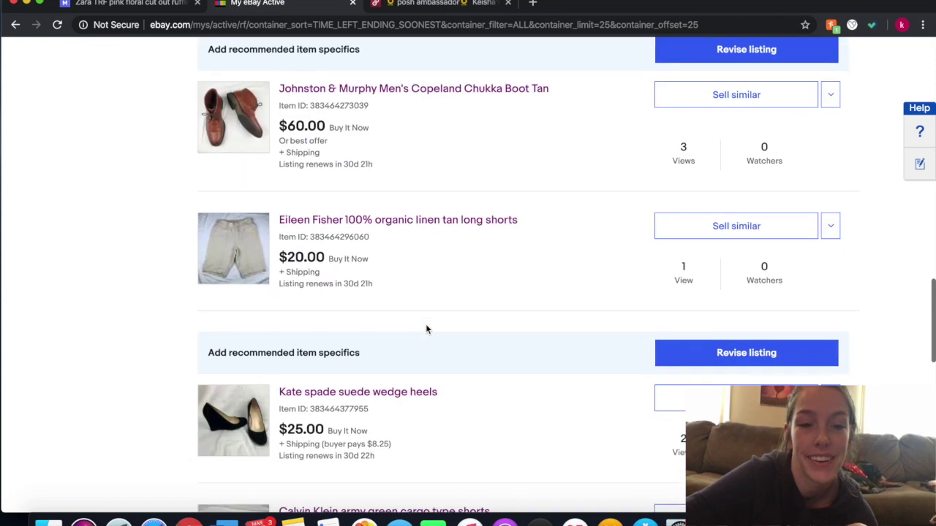
scroll(426, 329, down, 4)
scroll(426, 329, down, 3)
scroll(426, 329, down, 2)
scroll(427, 325, down, 1)
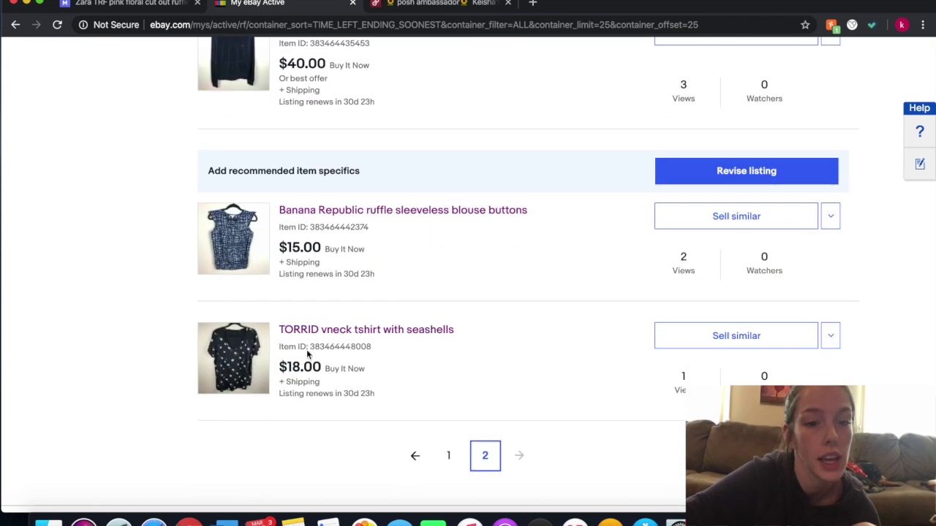
click(244, 242)
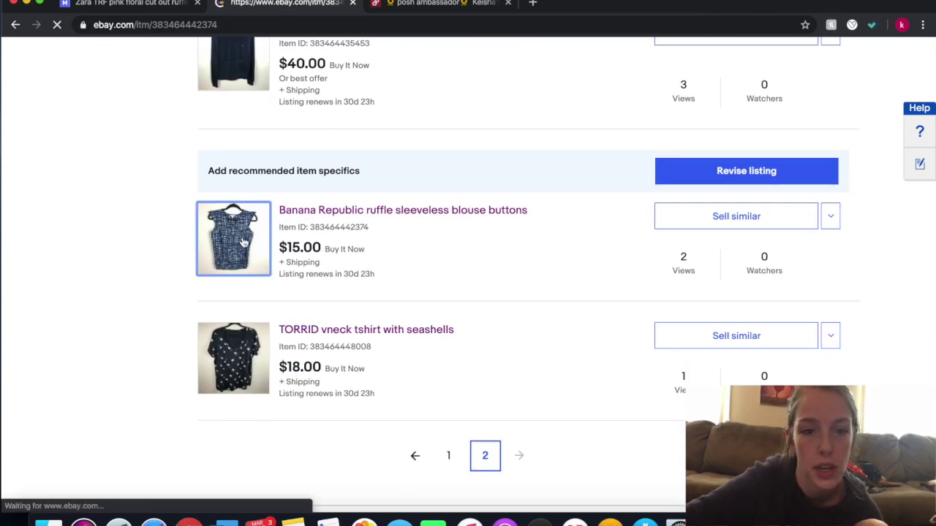
scroll(311, 372, down, 2)
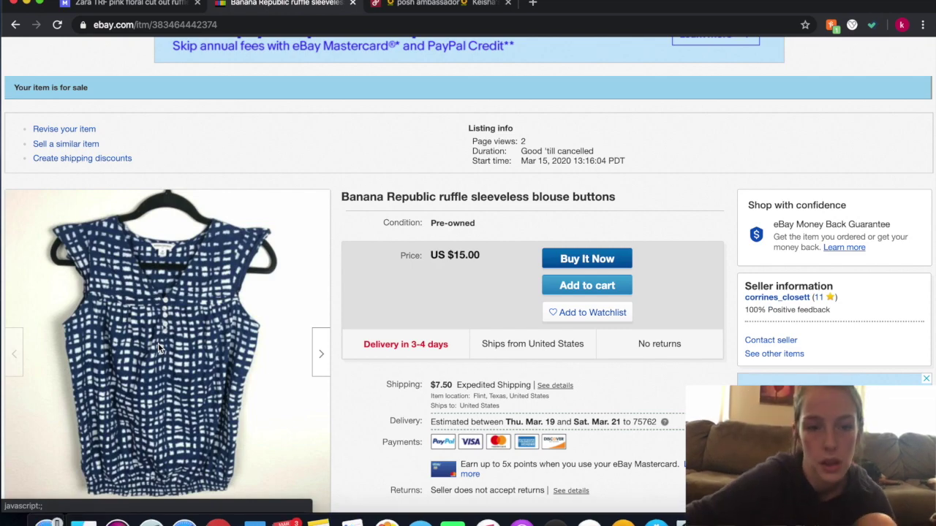
Review the live eBay blouse listing and advance to its next photo.
scroll(267, 296, down, 3)
scroll(267, 295, up, 1)
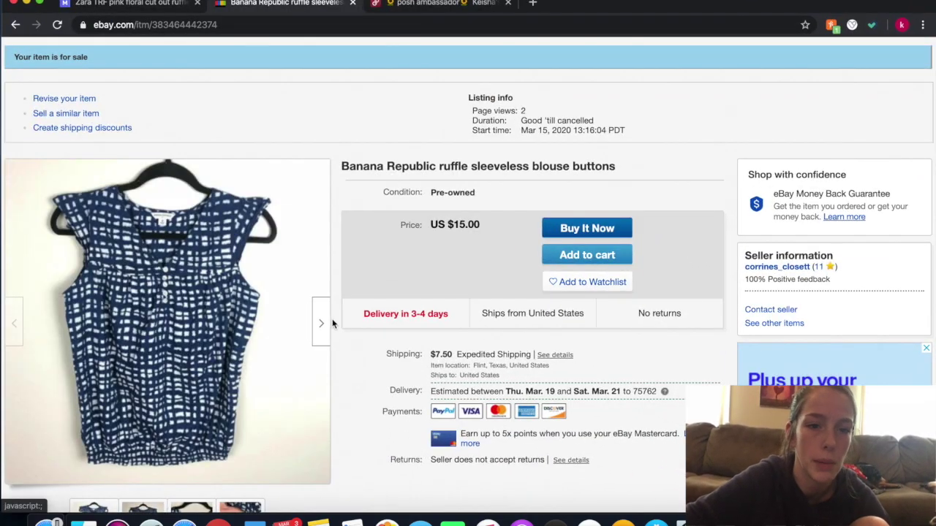
click(321, 324)
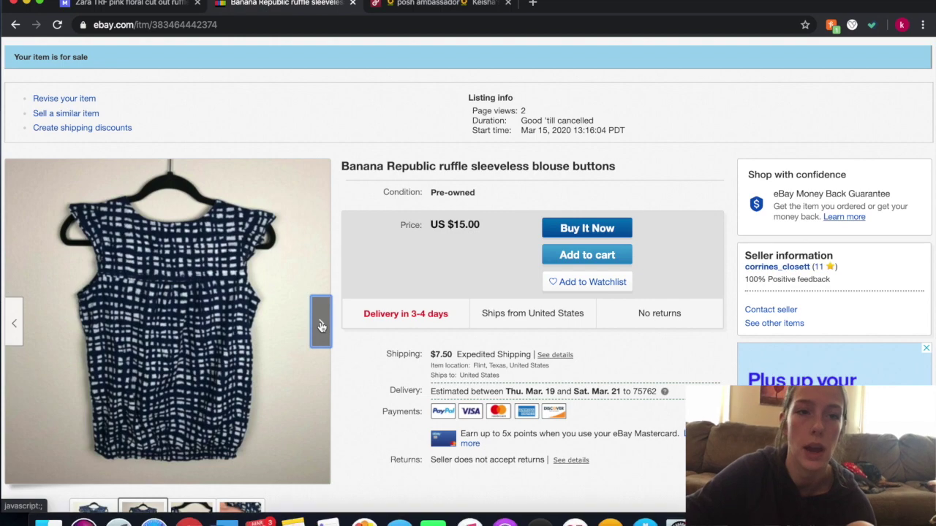
Look over the Zara listing on Mercari.
click(151, 3)
scroll(196, 217, down, 3)
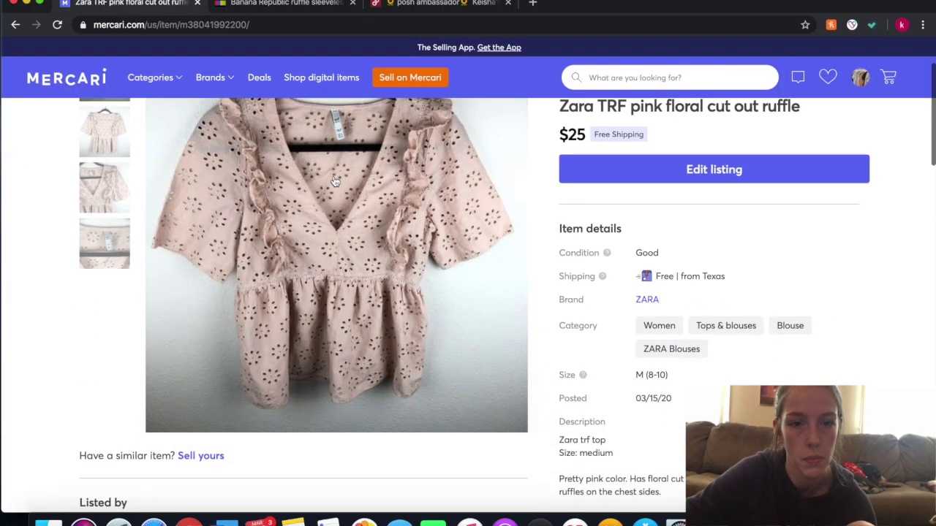
scroll(195, 217, down, 10)
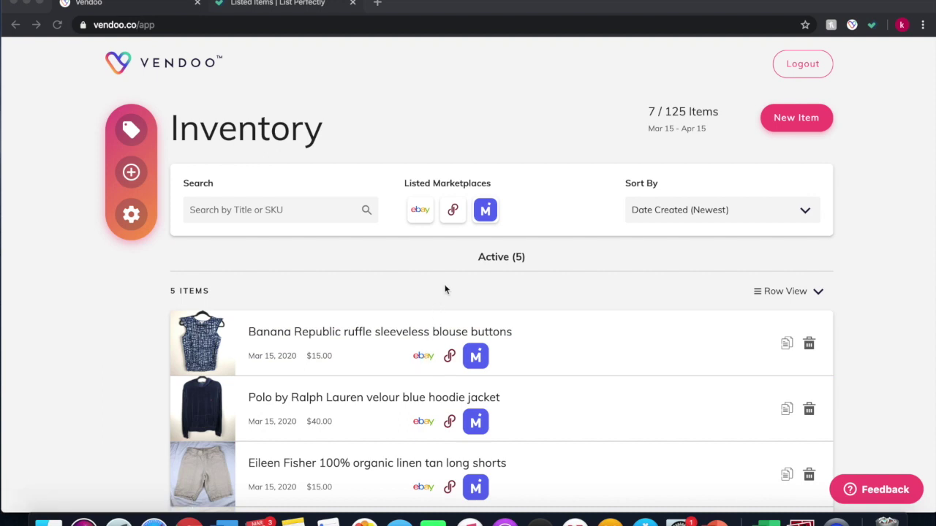
Check the five Vendoo items' marketplace badges, then go to List Perfectly's Listed Items page.
scroll(632, 271, down, 3)
scroll(632, 271, down, 3)
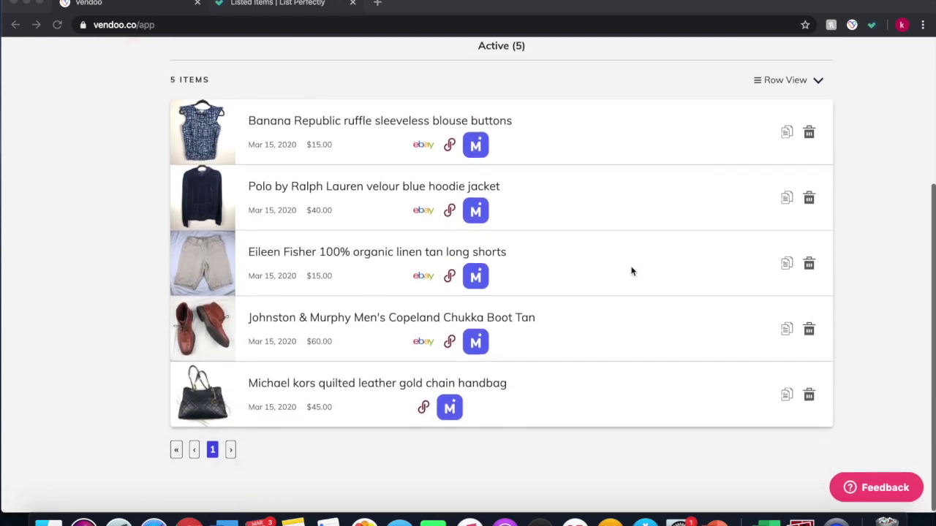
scroll(631, 272, up, 1)
scroll(631, 271, up, 1)
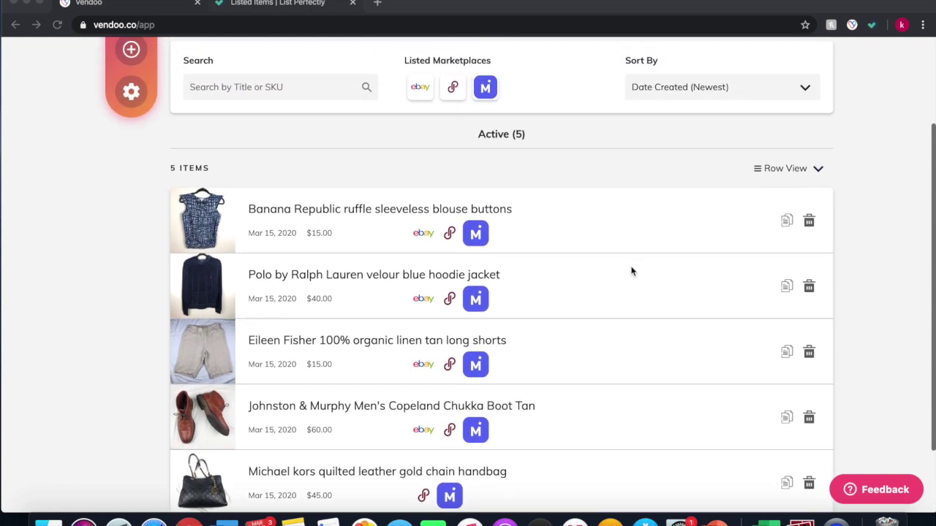
scroll(631, 271, up, 1)
scroll(632, 271, up, 1)
scroll(631, 271, up, 1)
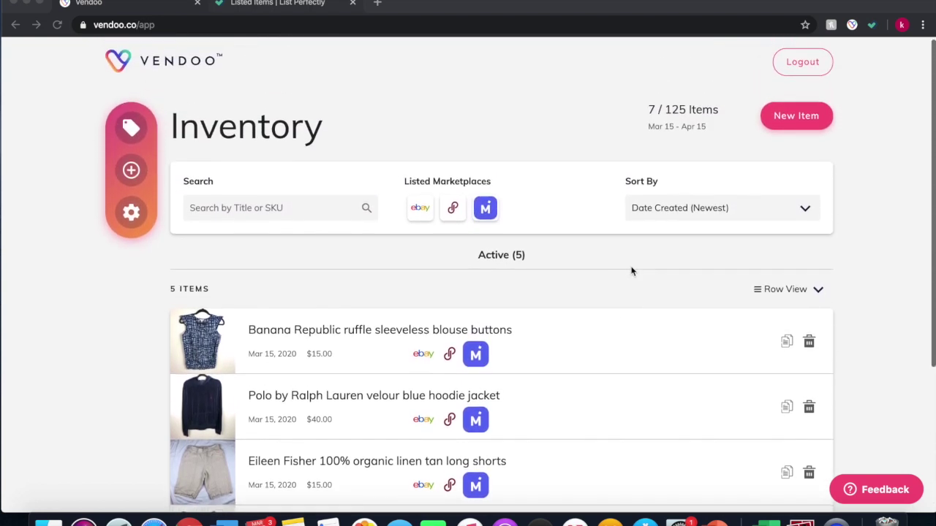
click(285, 4)
scroll(252, 295, down, 2)
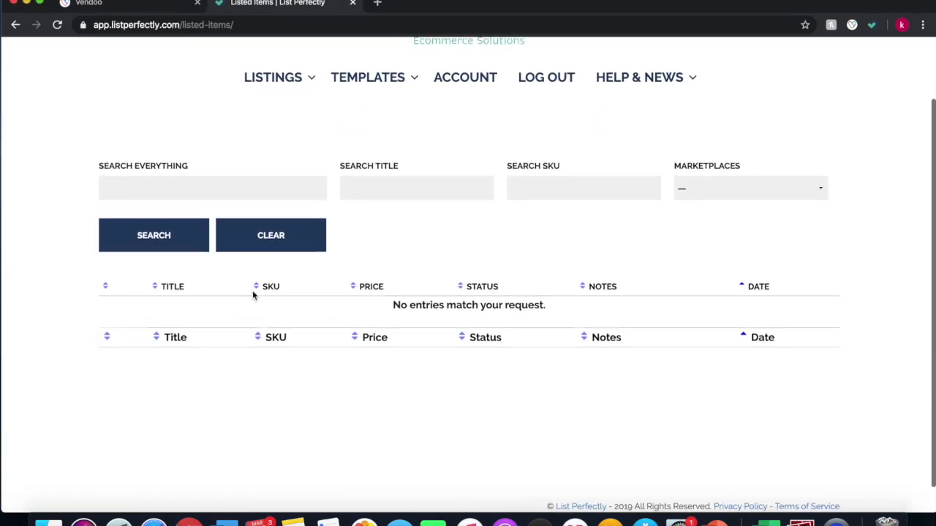
scroll(253, 295, up, 1)
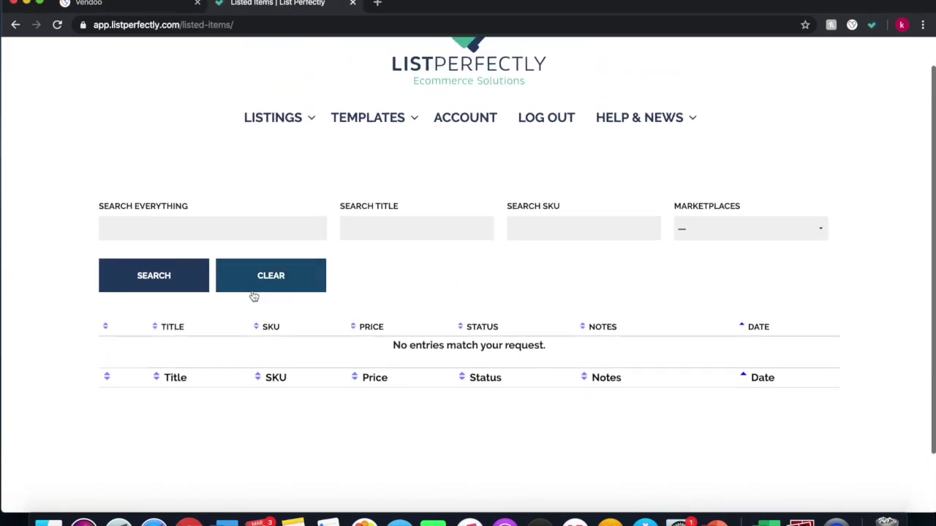
mouse_move(277, 117)
click(297, 202)
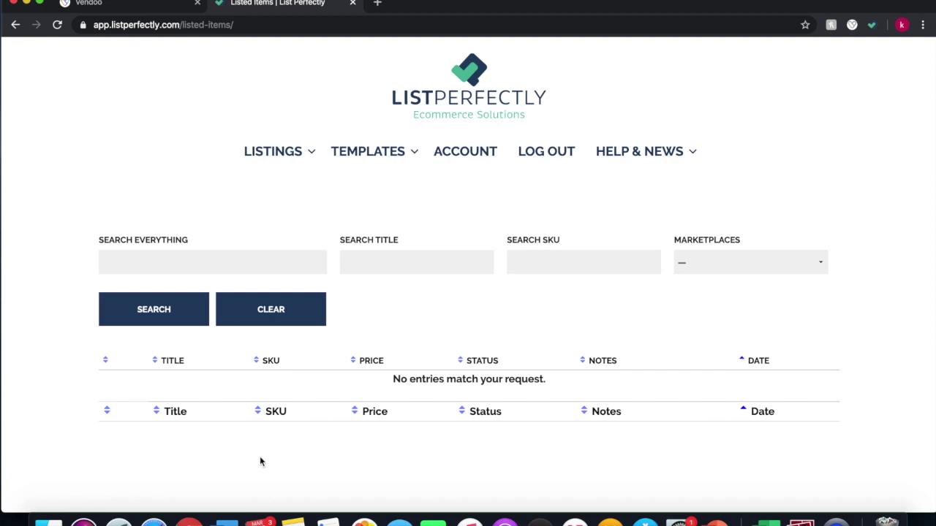
Bring the Vendoo inventory of five active items back on screen.
click(133, 7)
scroll(188, 245, down, 5)
scroll(188, 245, down, 1)
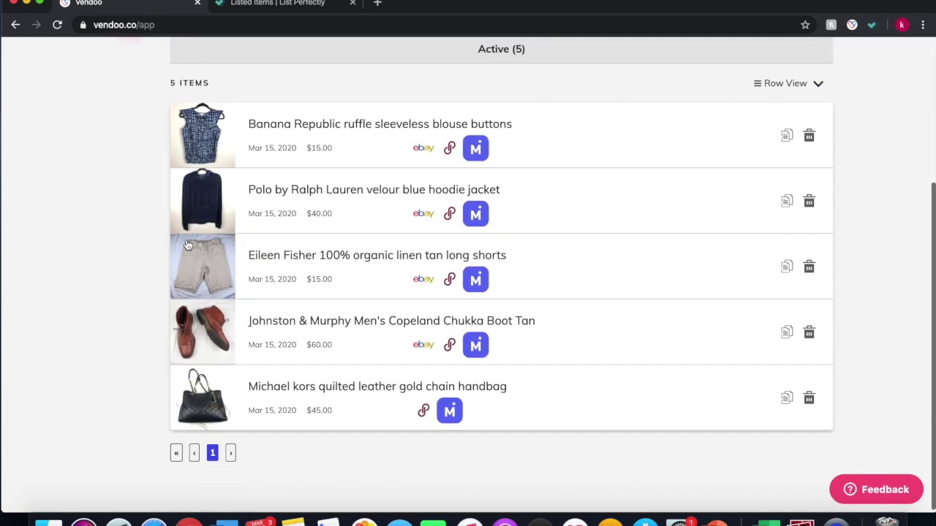